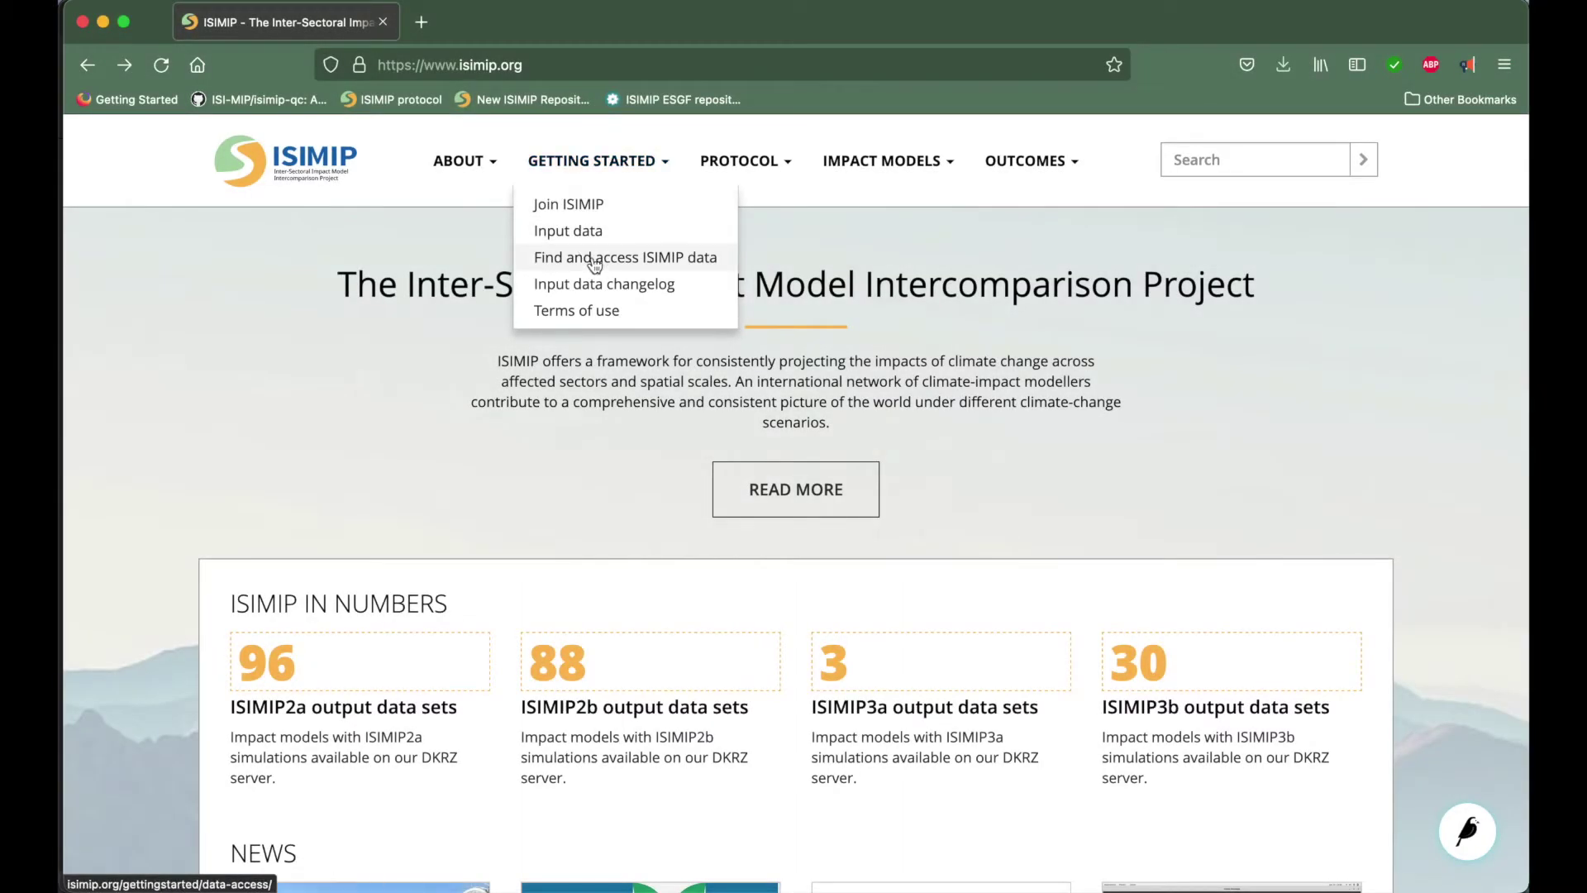
- Open the Find and access ISIMIP data page and scroll to the external-user section
click(592, 257)
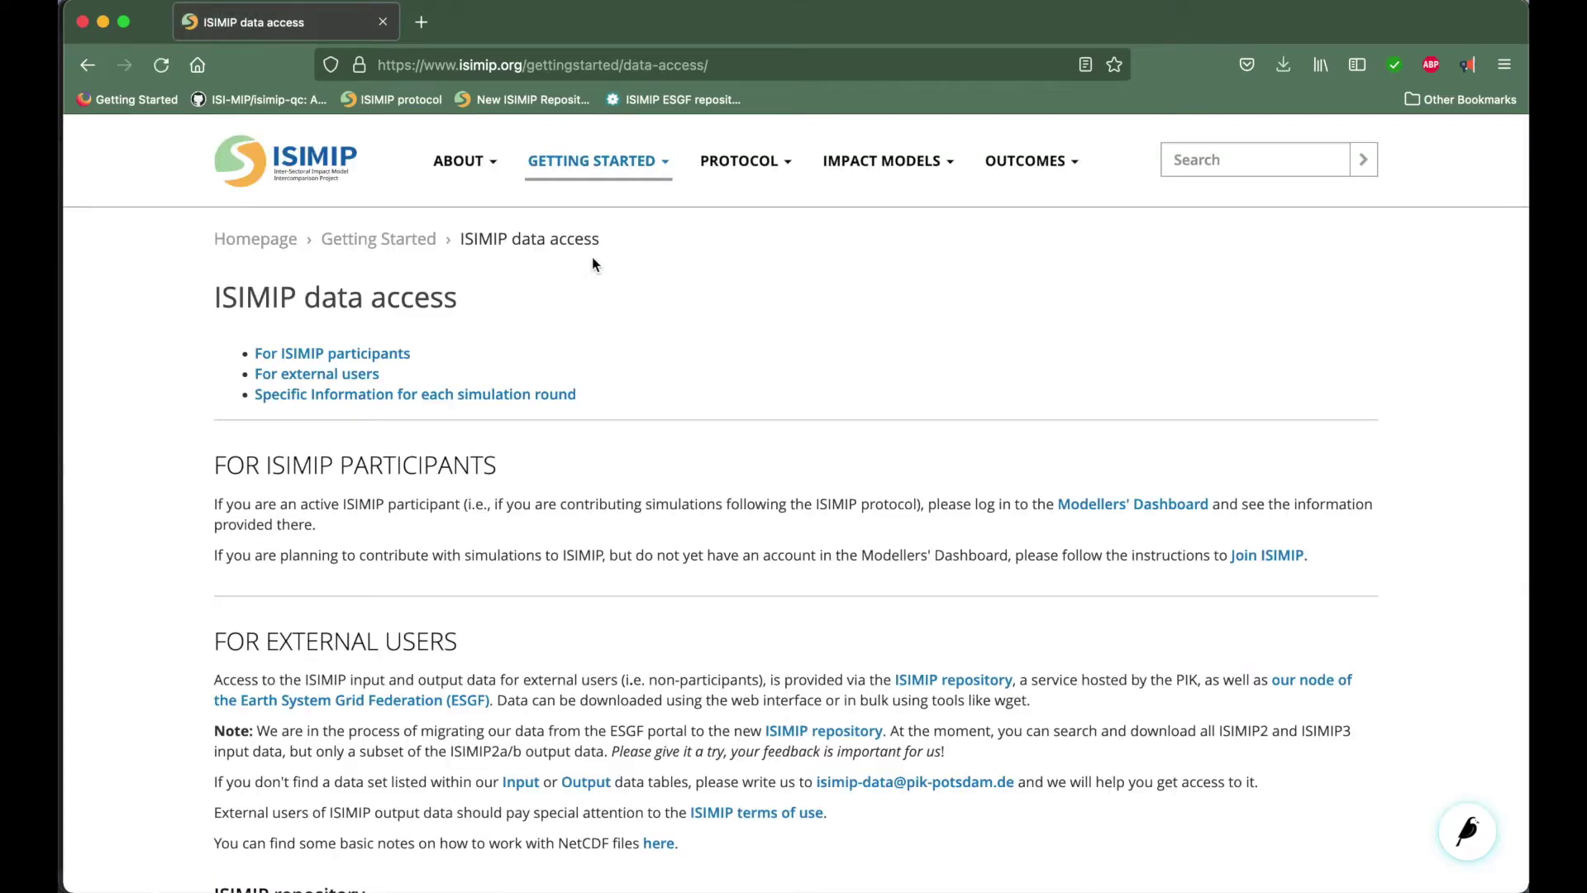
scroll(455, 460, down, 4)
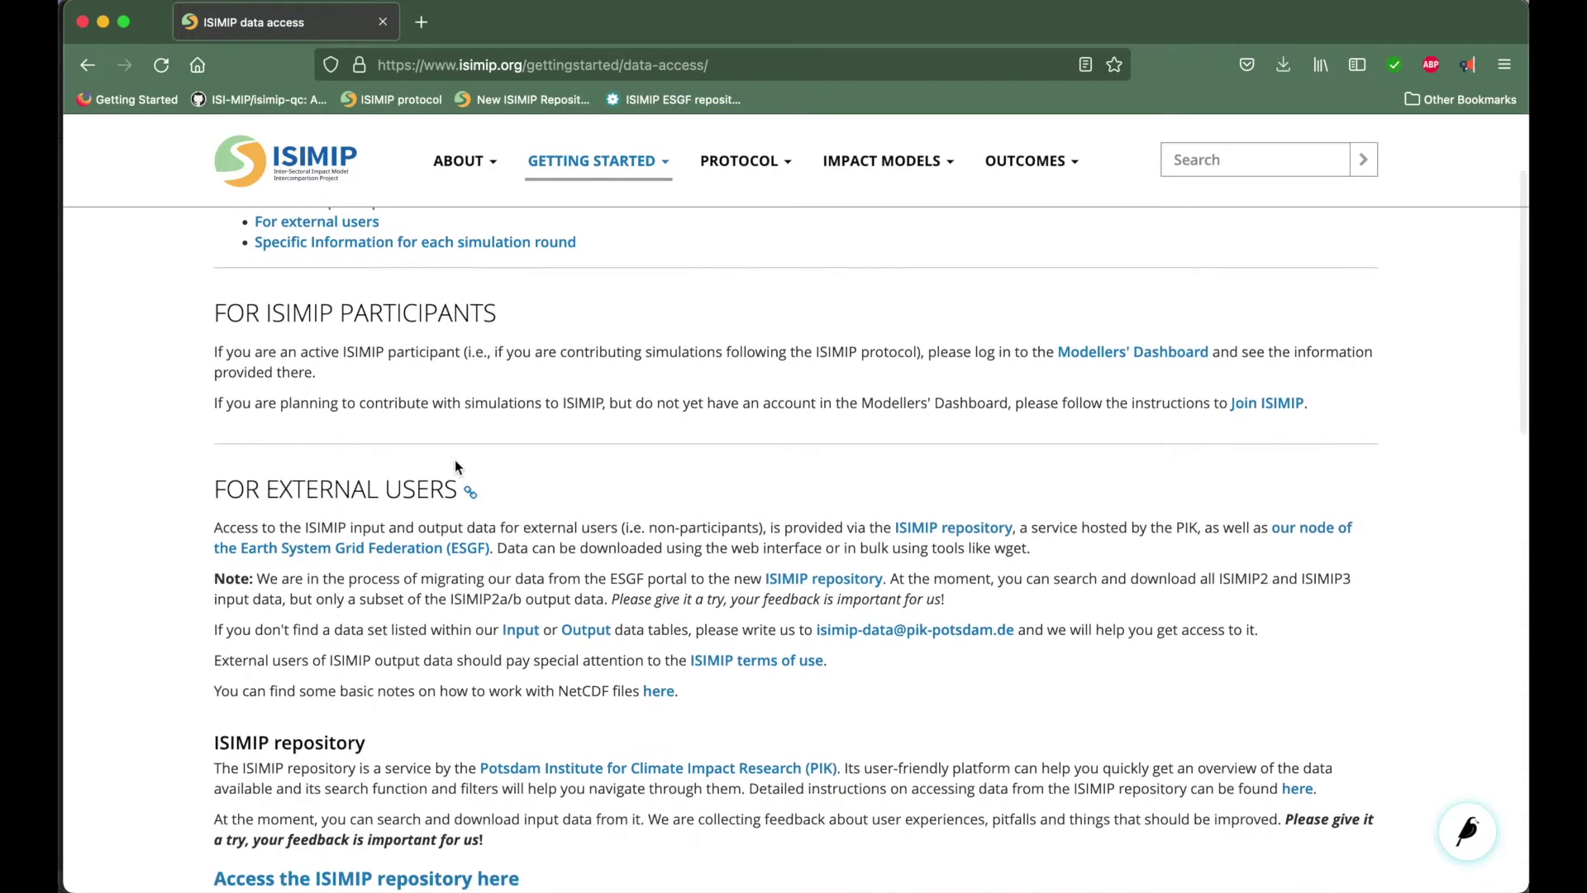
scroll(456, 466, down, 1)
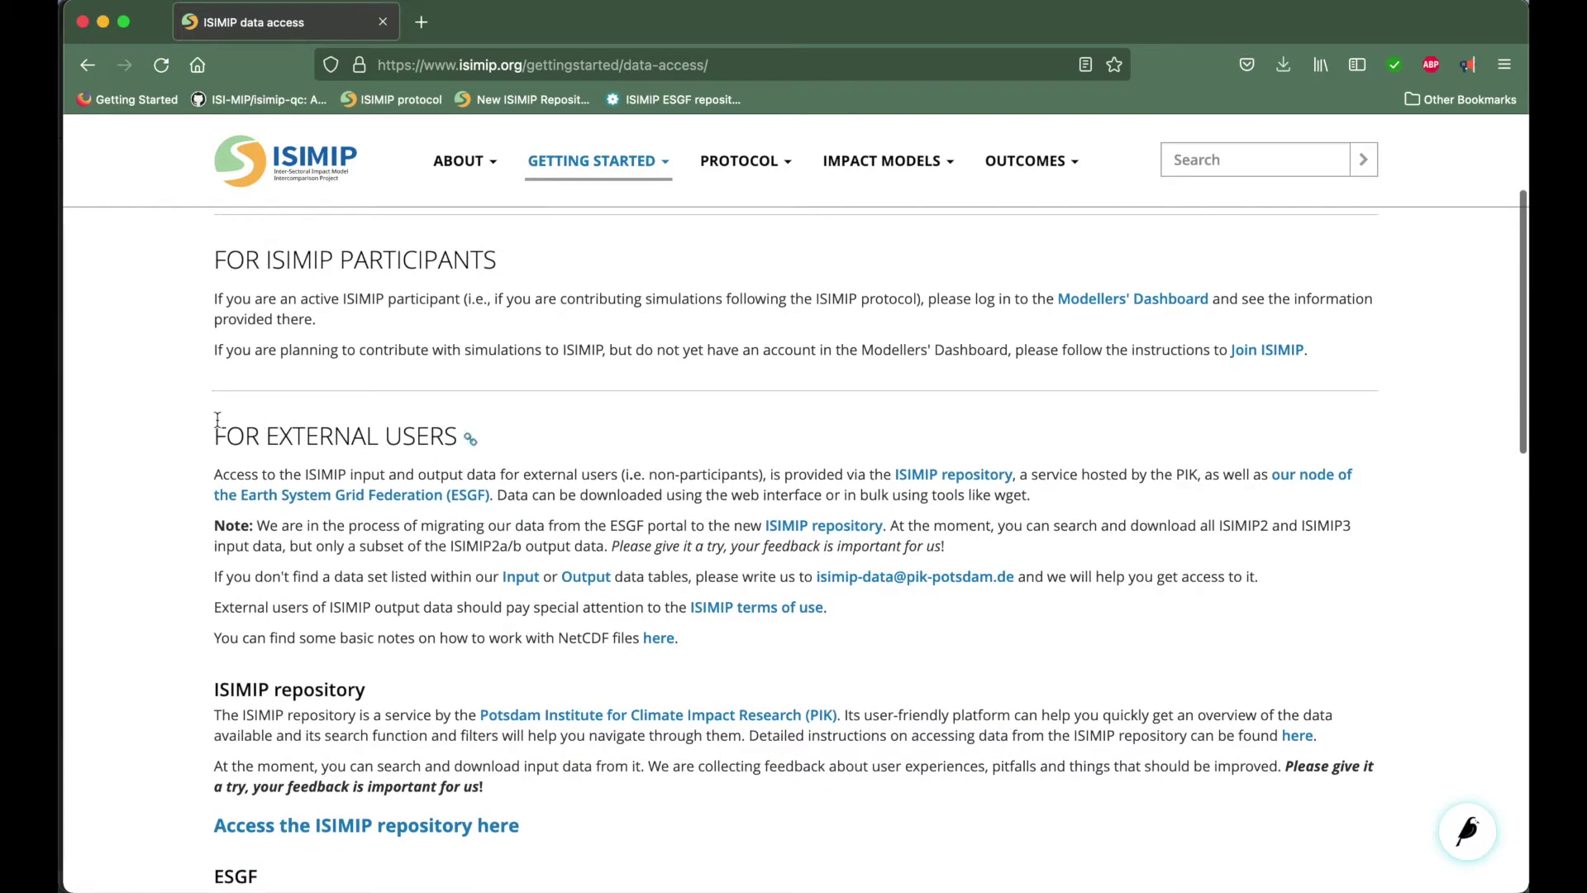
- Highlight the For External Users, ESGF and ISIMIP repository headings
drag(215, 428, 448, 432)
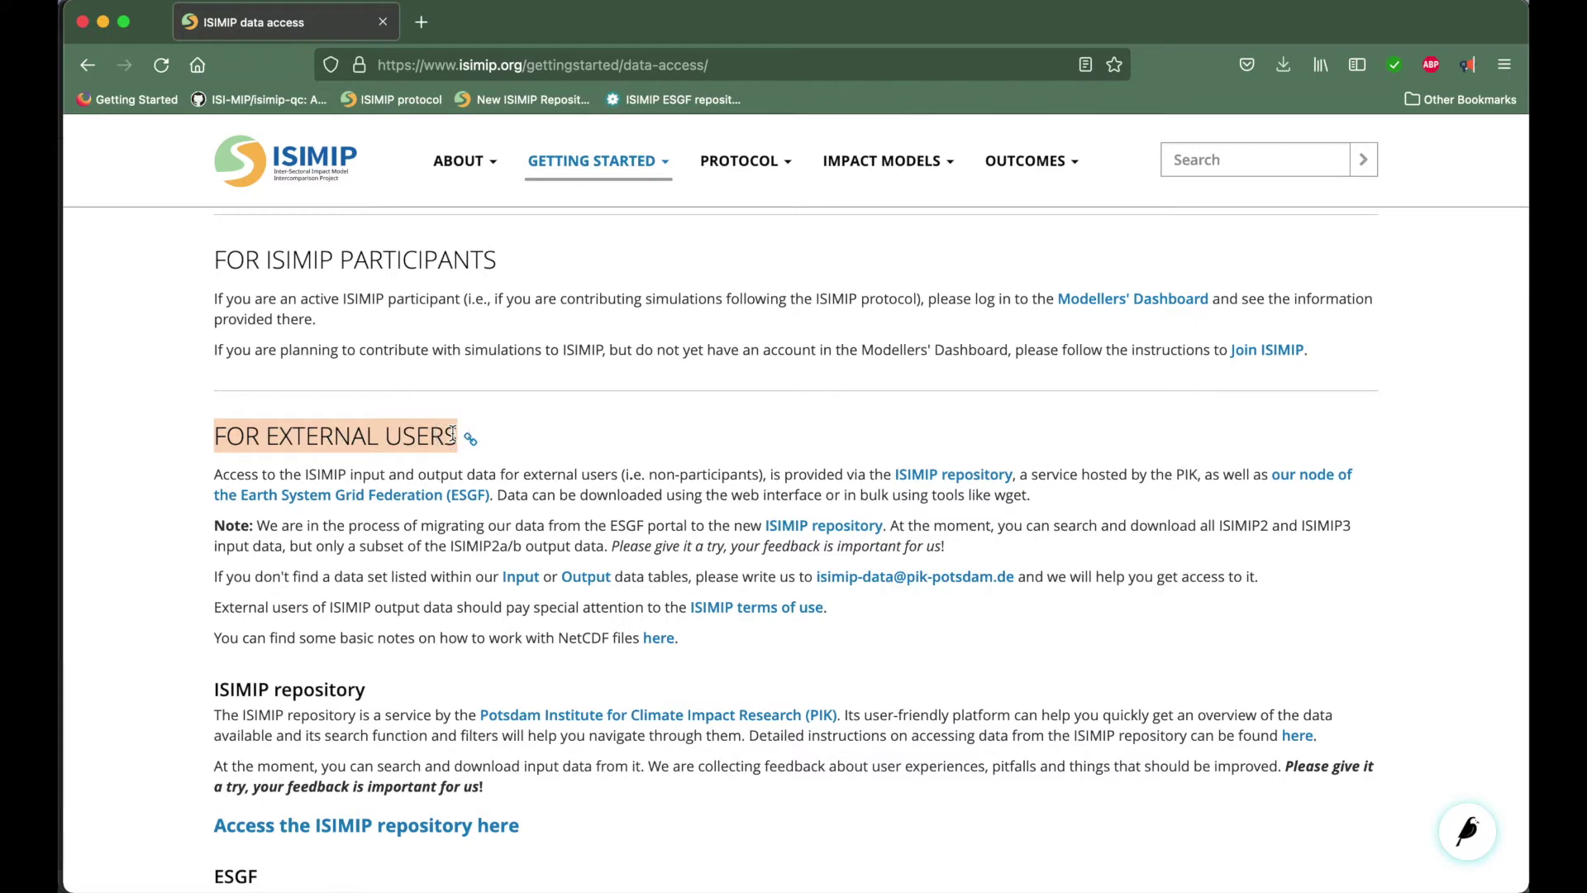
scroll(453, 433, down, 4)
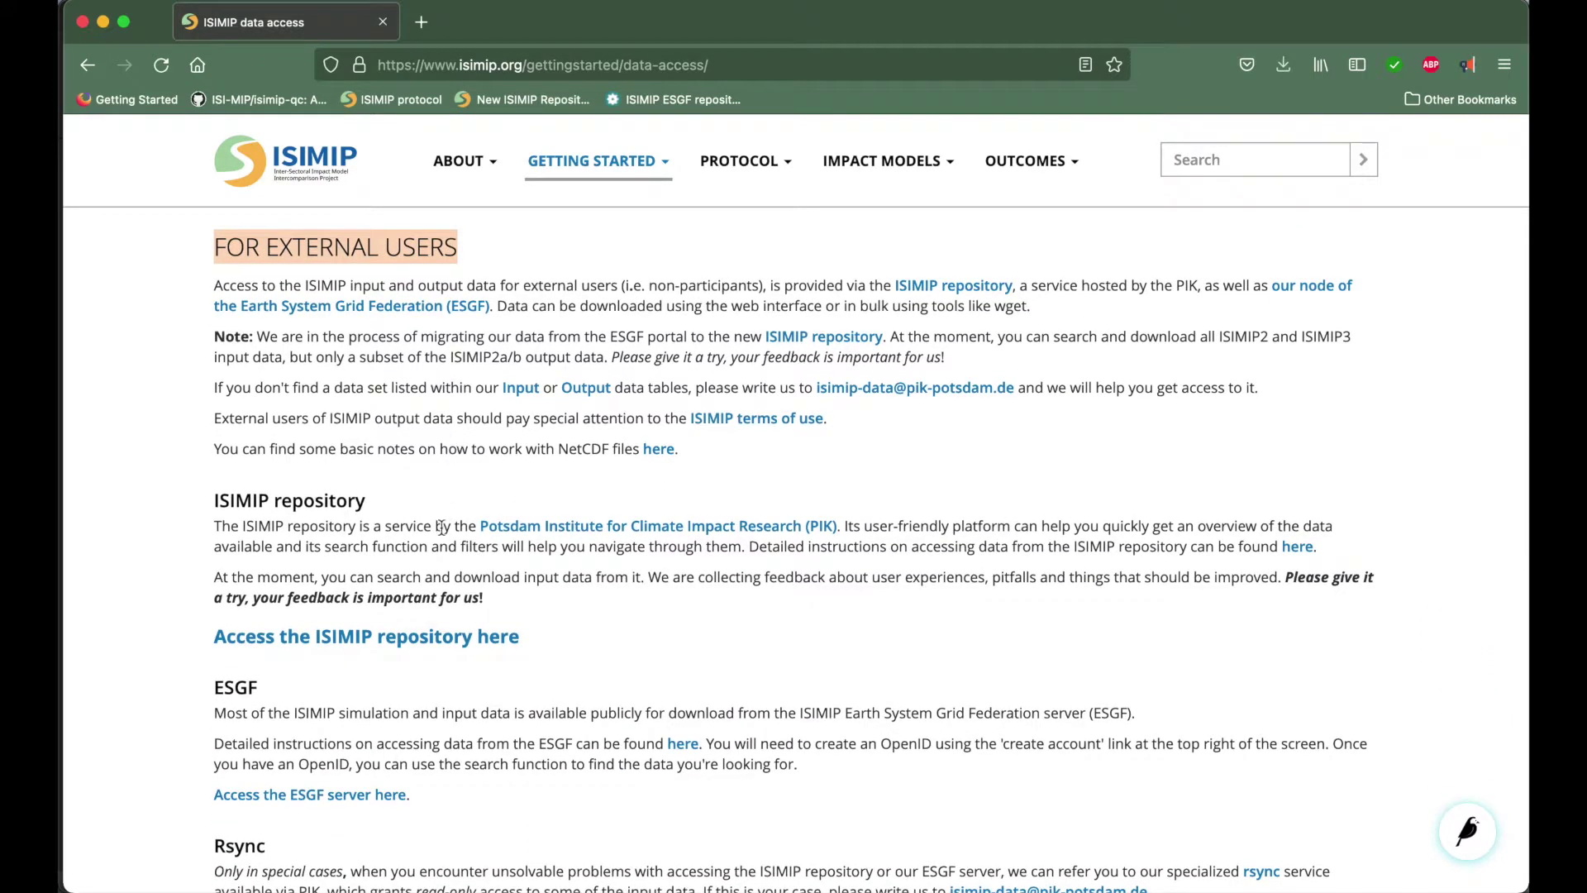
scroll(441, 527, down, 1)
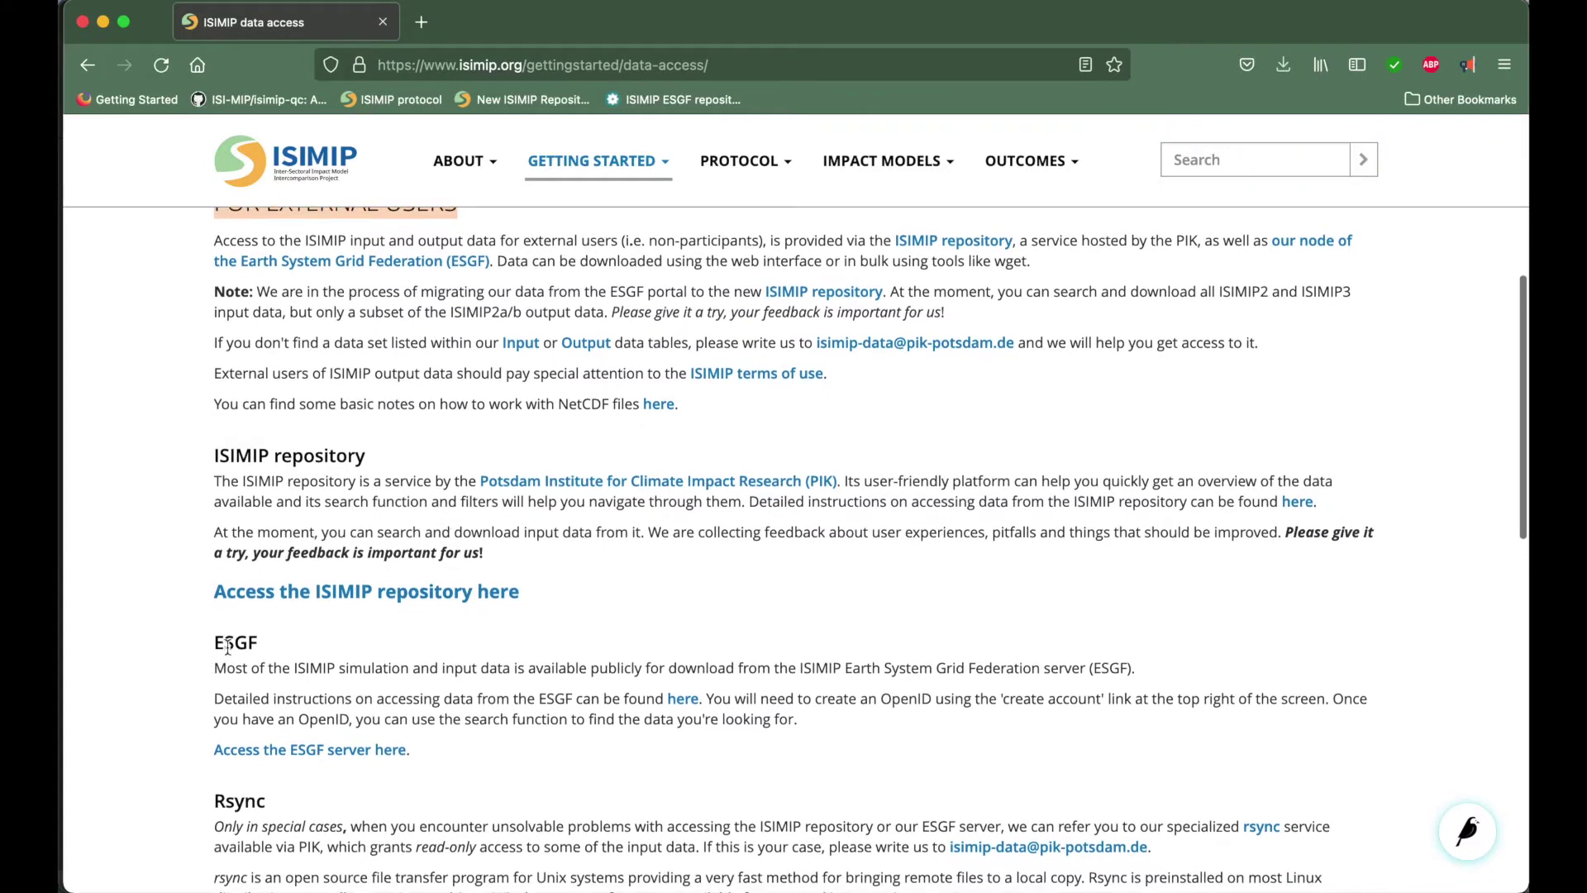
double_click(217, 647)
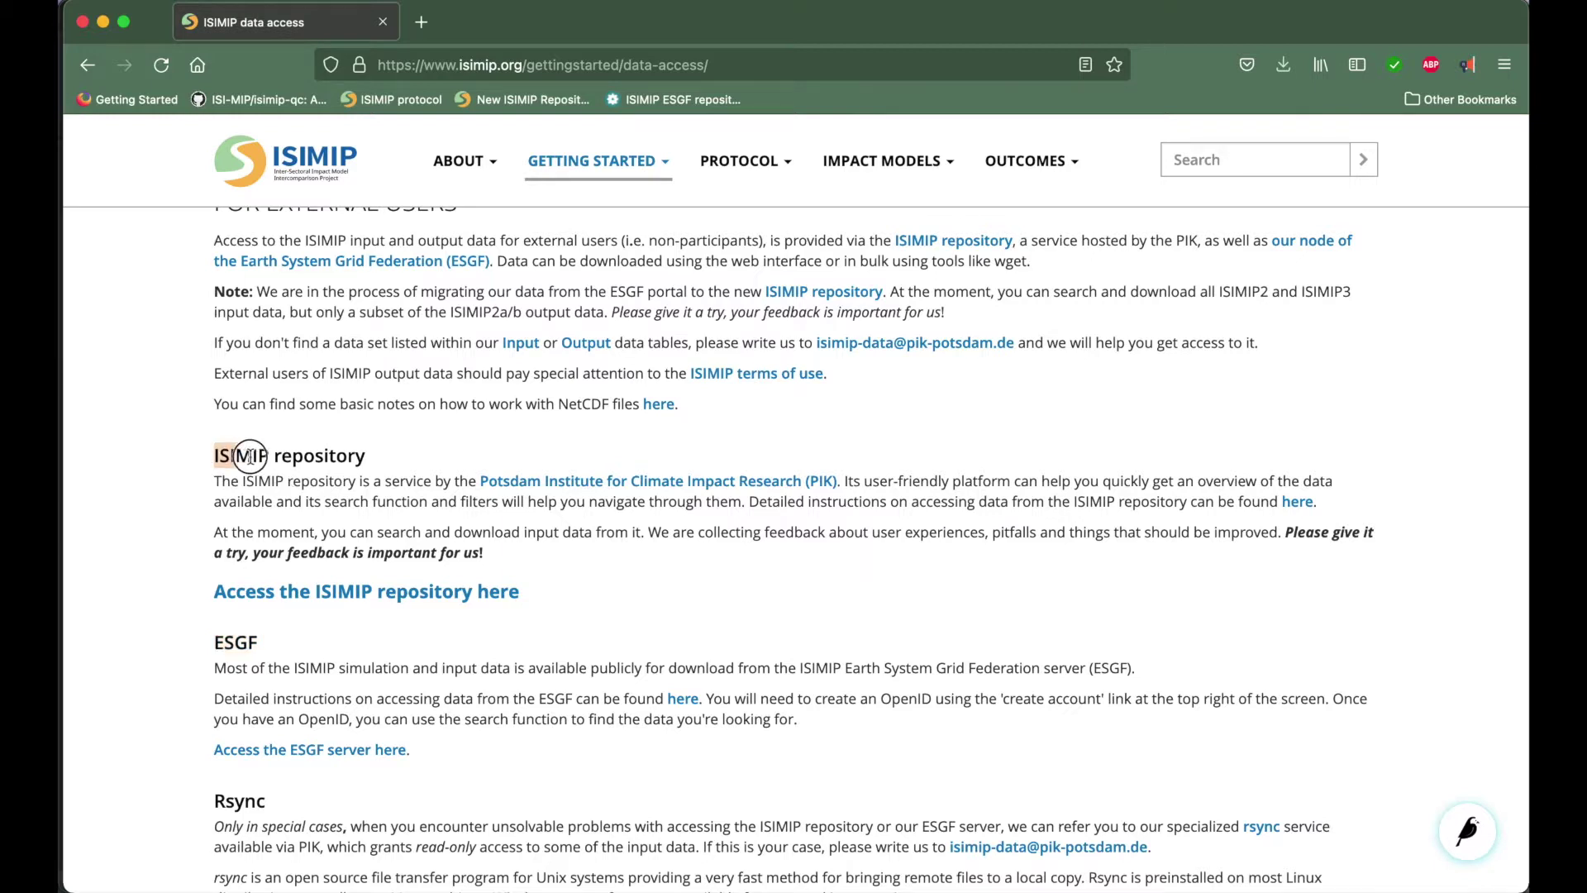
drag(250, 457, 337, 458)
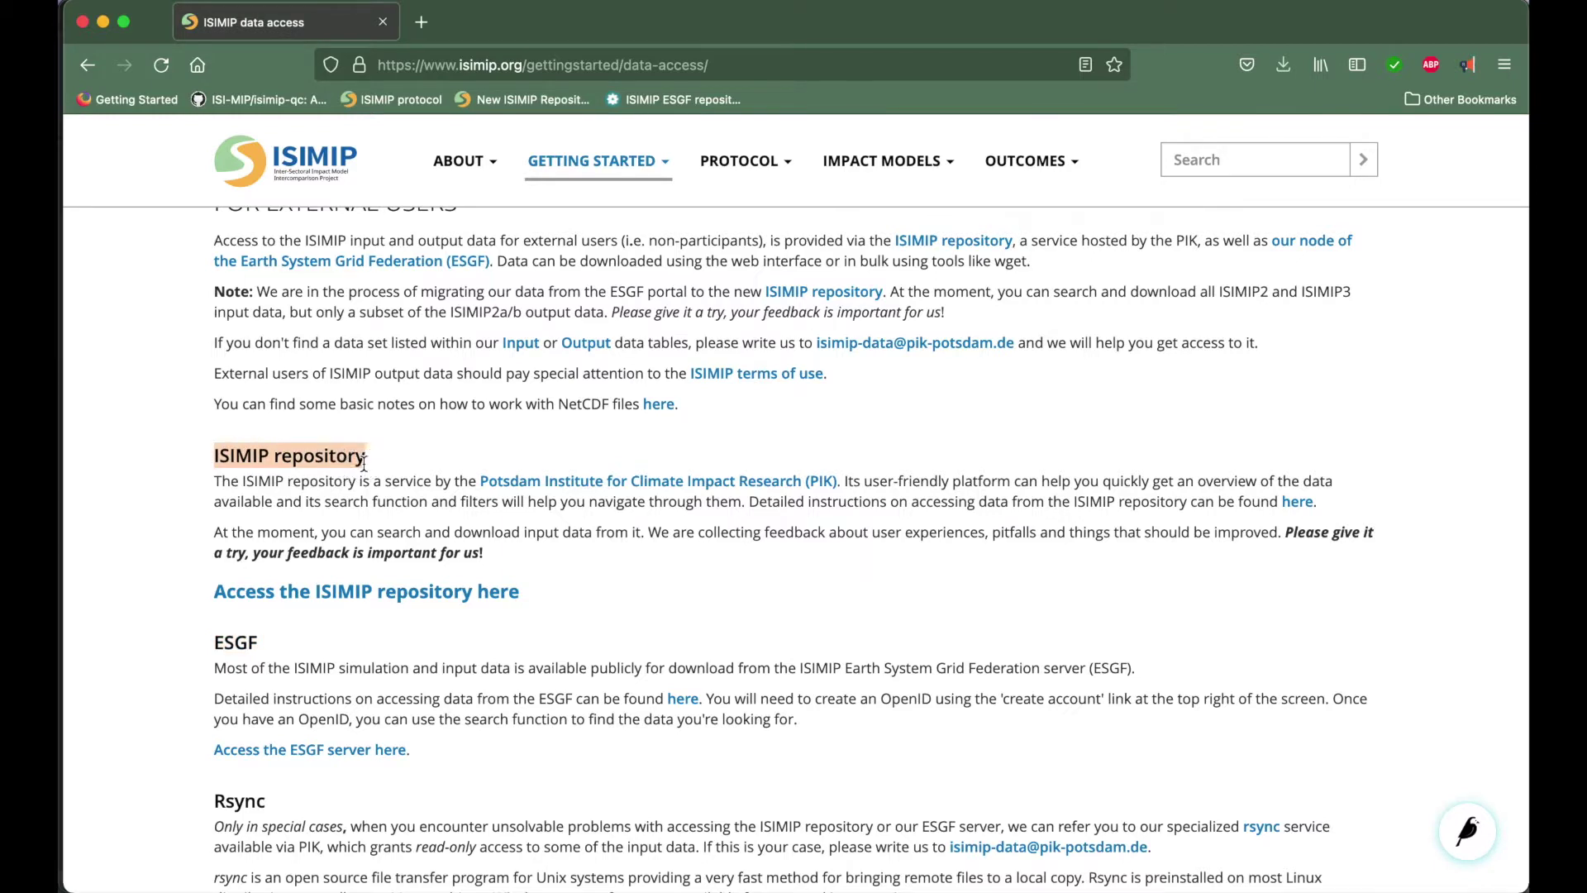
scroll(363, 464, up, 1)
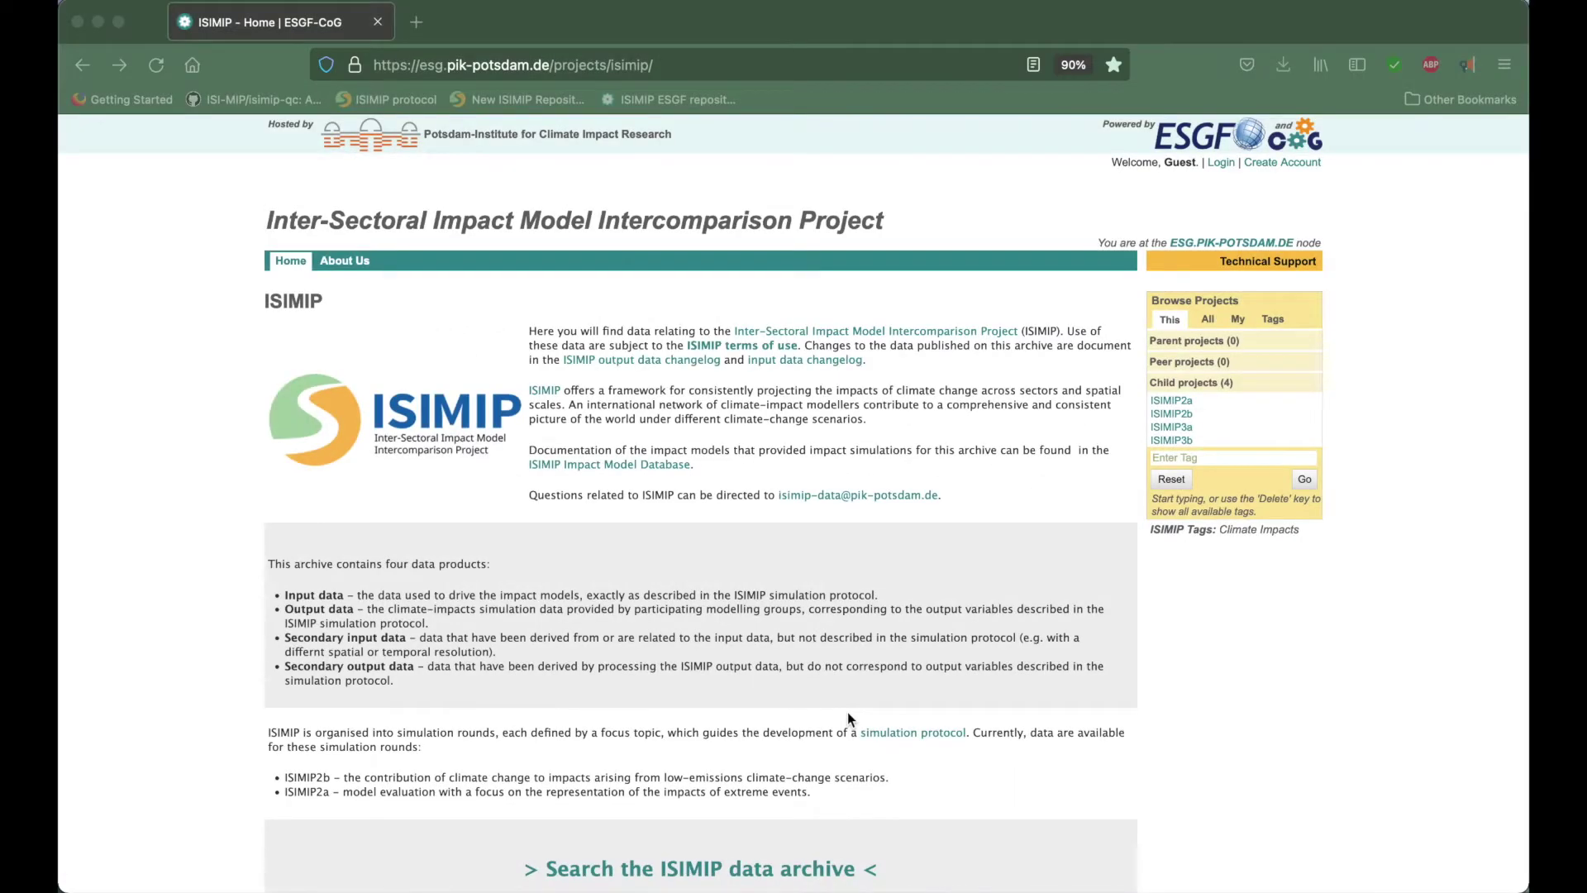
- From the ISIMIP CoG home page, follow the 'Search the ISIMIP data archive' banner link
scroll(849, 717, down, 3)
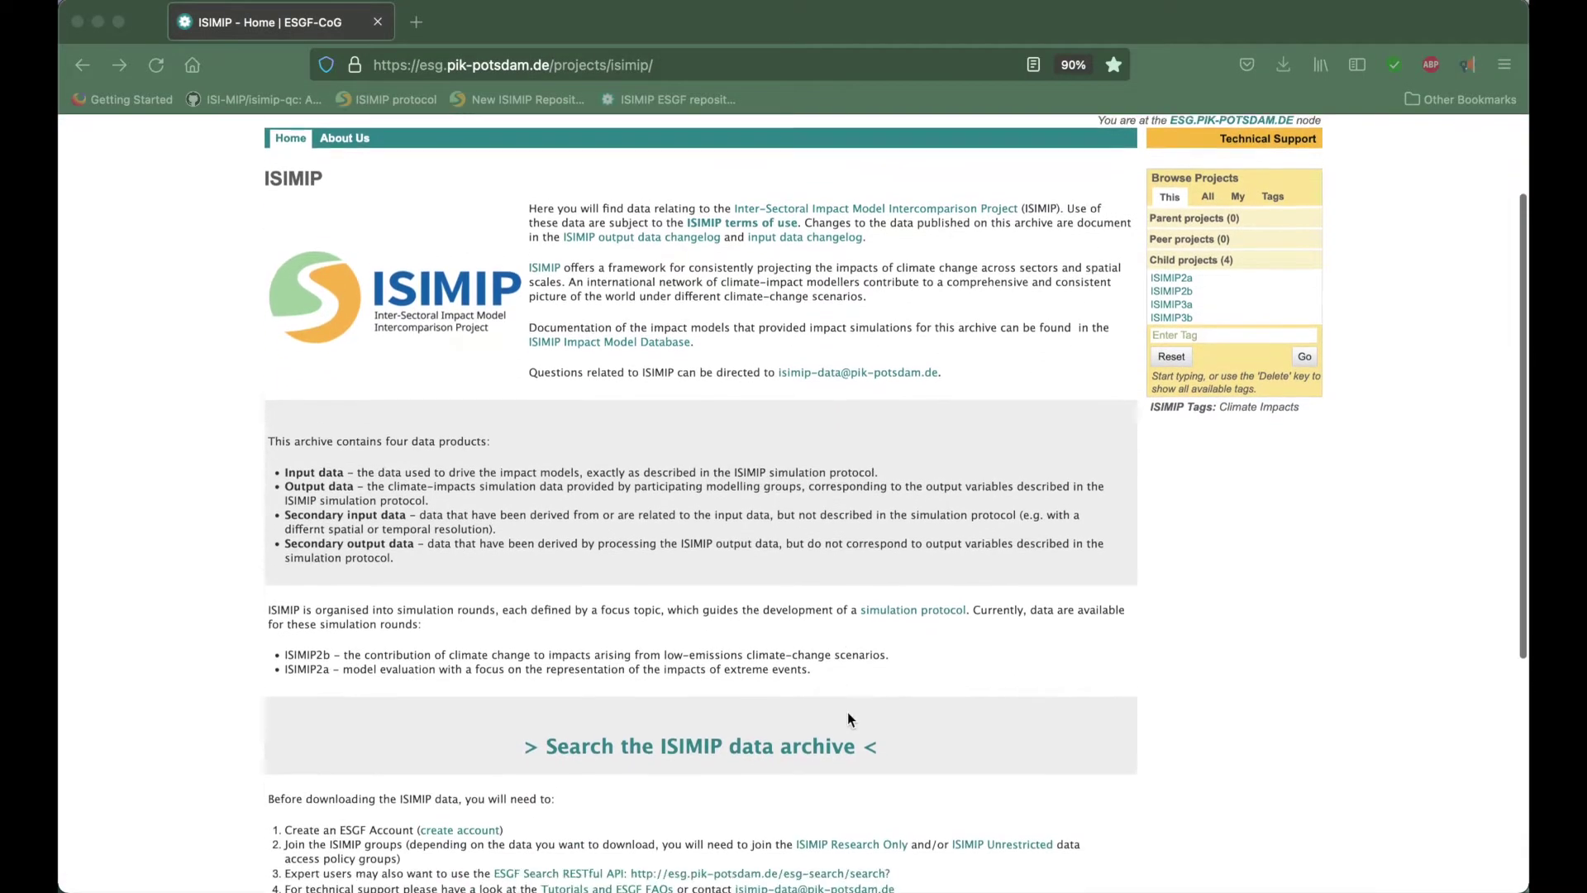
scroll(846, 711, down, 4)
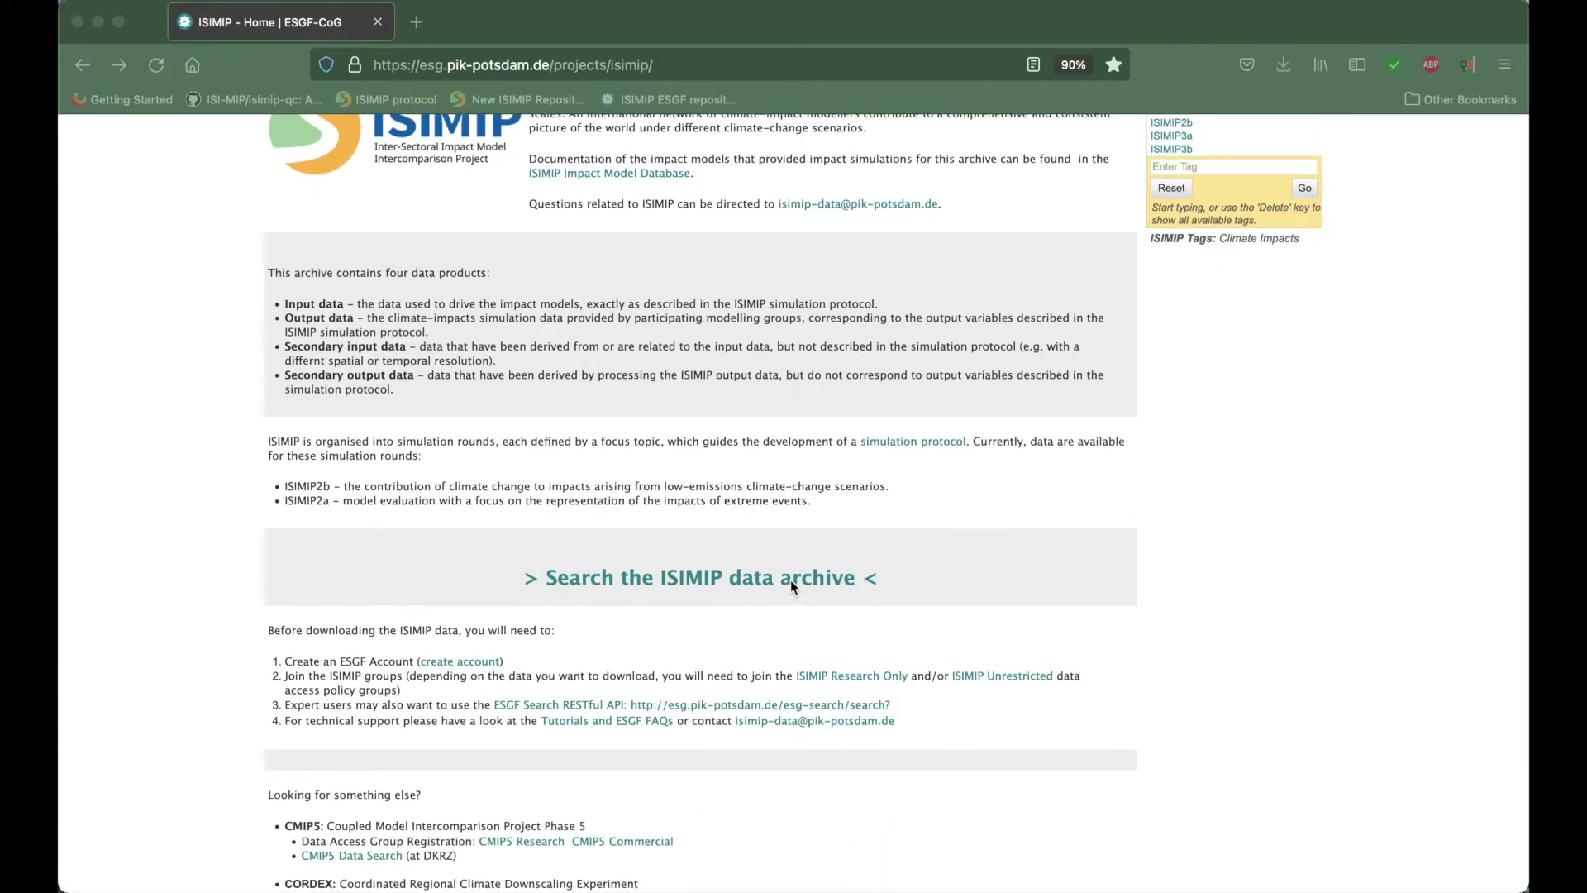
click(792, 584)
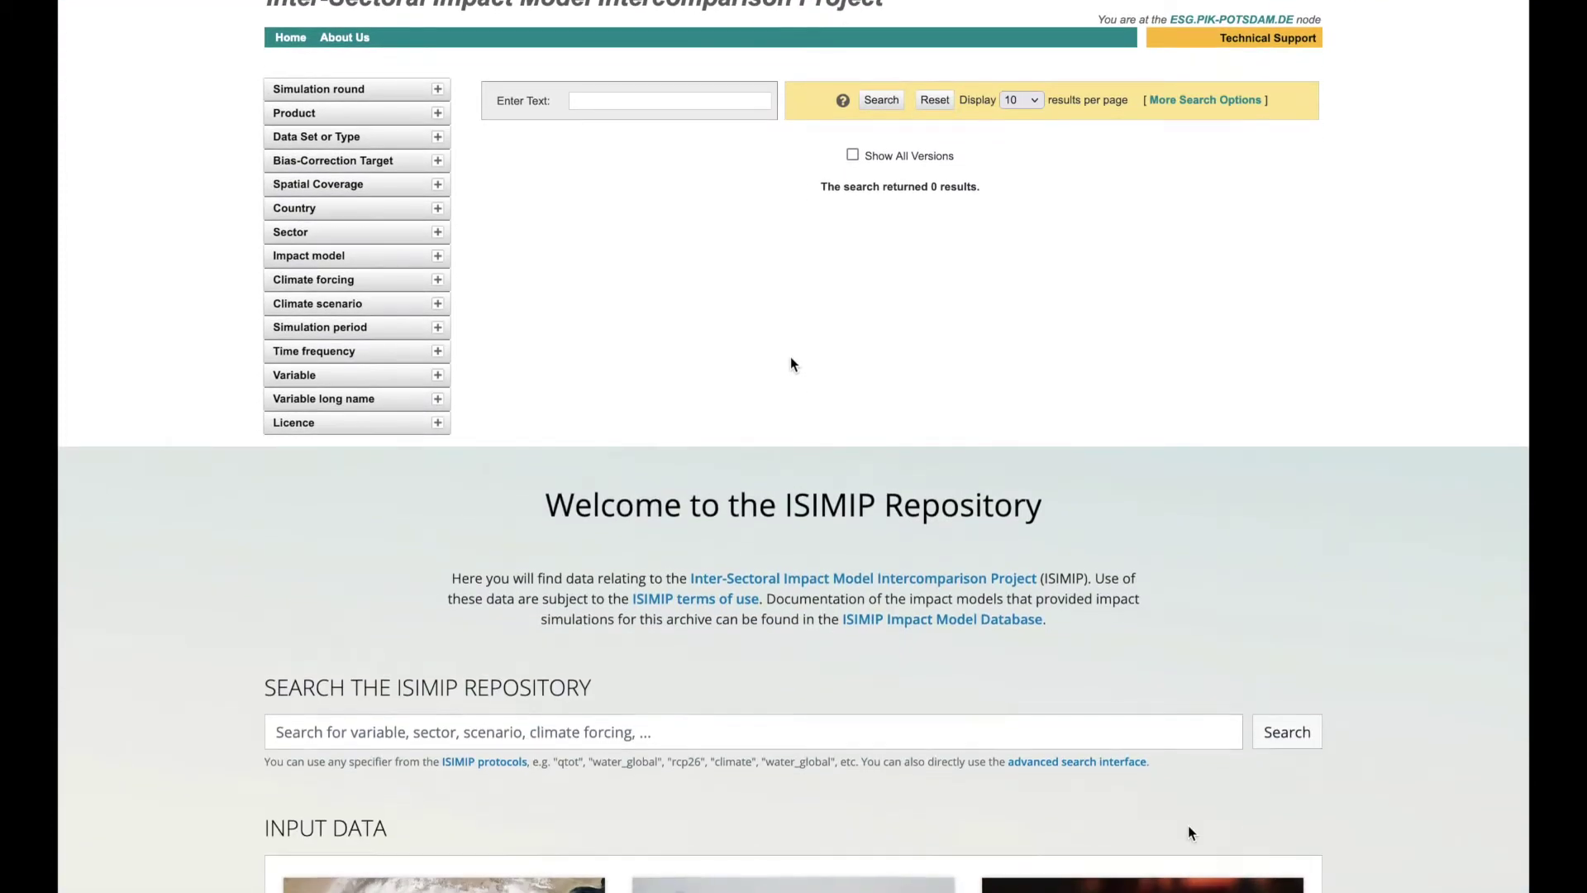
- Restrict the repository to the ISIMIP2b simulation round and run the ESGF archive search
scroll(1190, 832, down, 5)
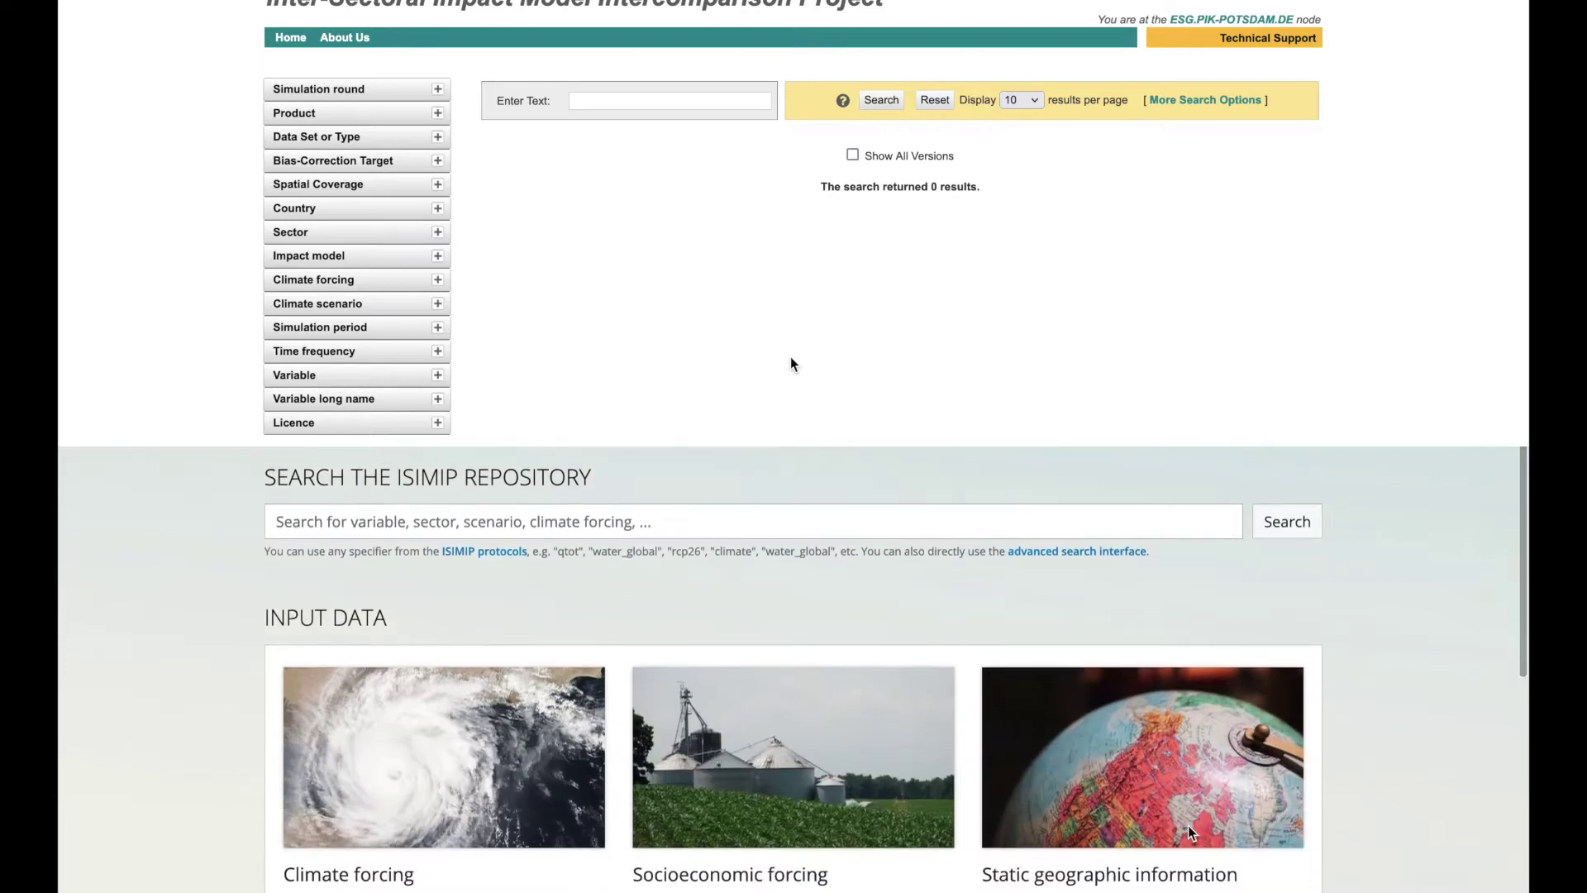
scroll(1191, 833, down, 5)
scroll(1190, 832, down, 5)
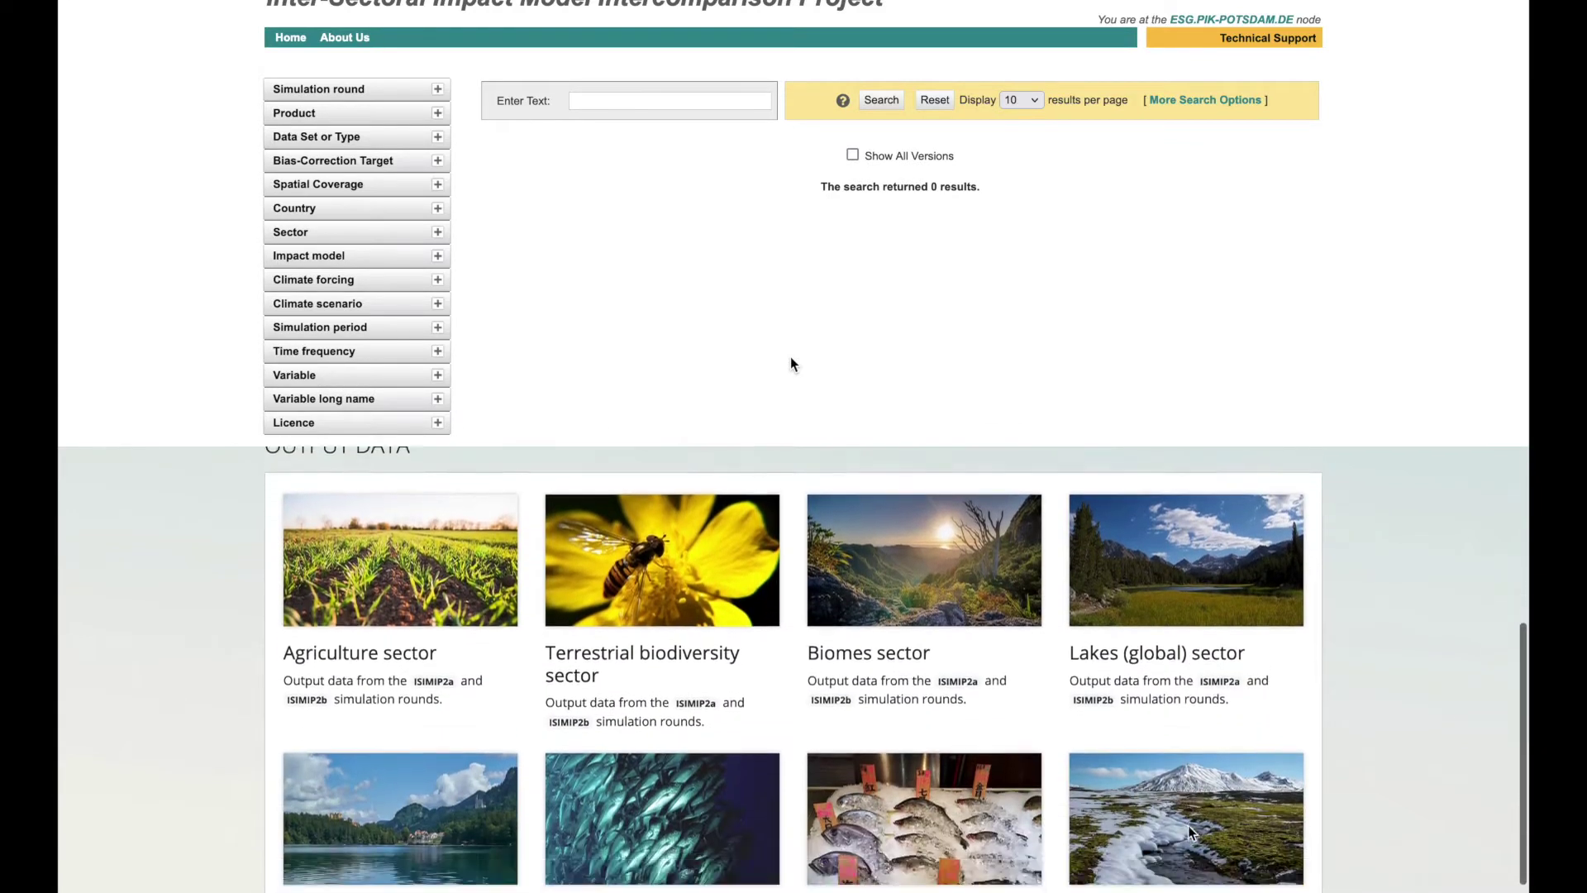
scroll(1191, 832, down, 5)
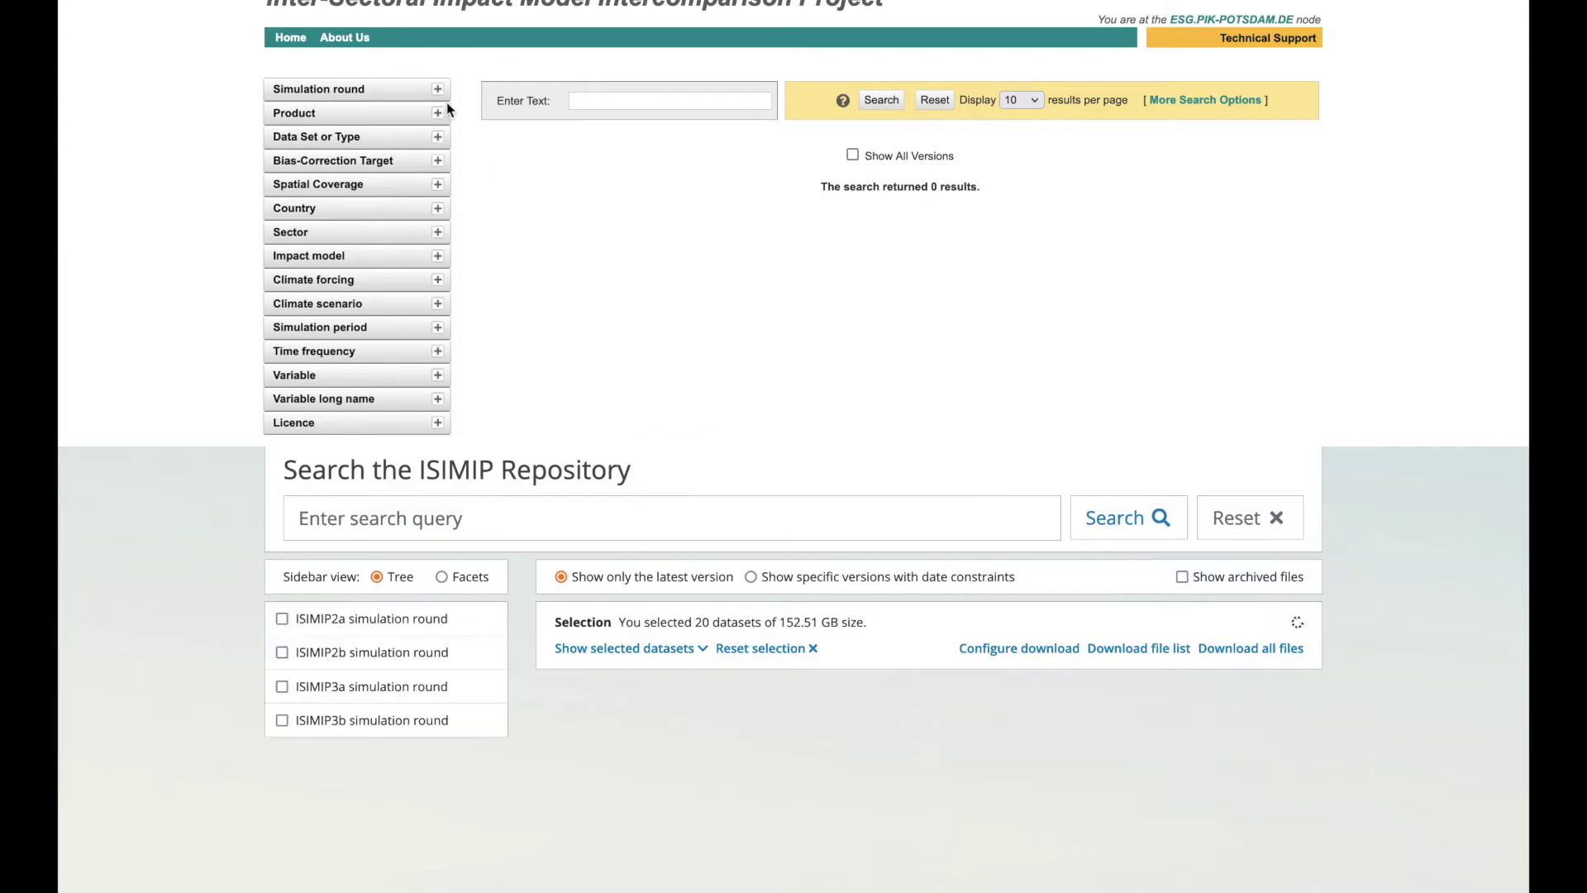
click(437, 93)
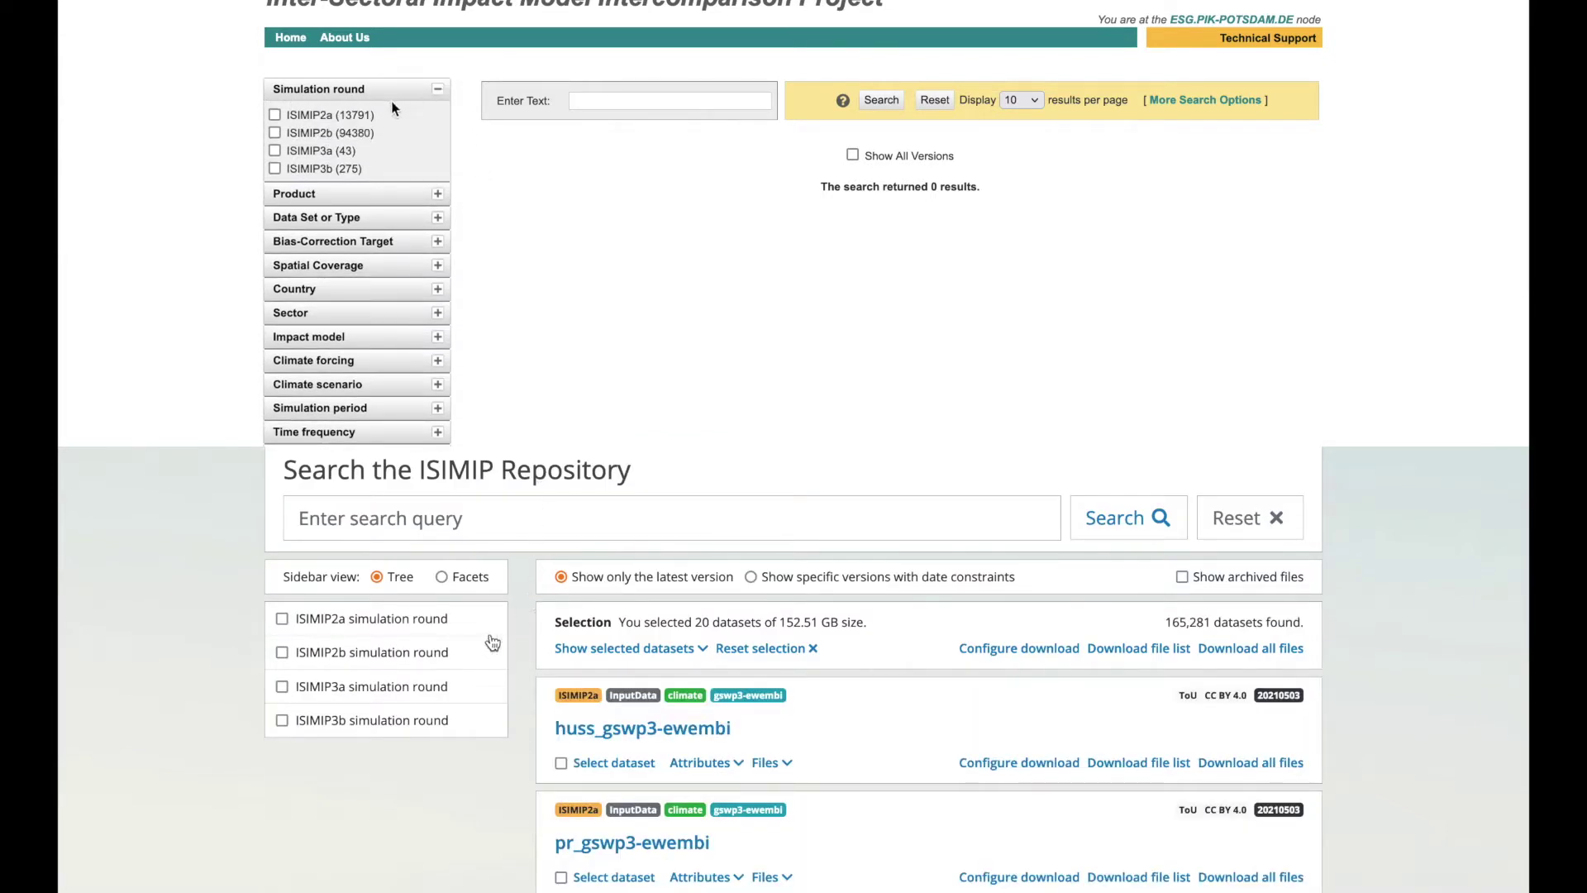
click(282, 653)
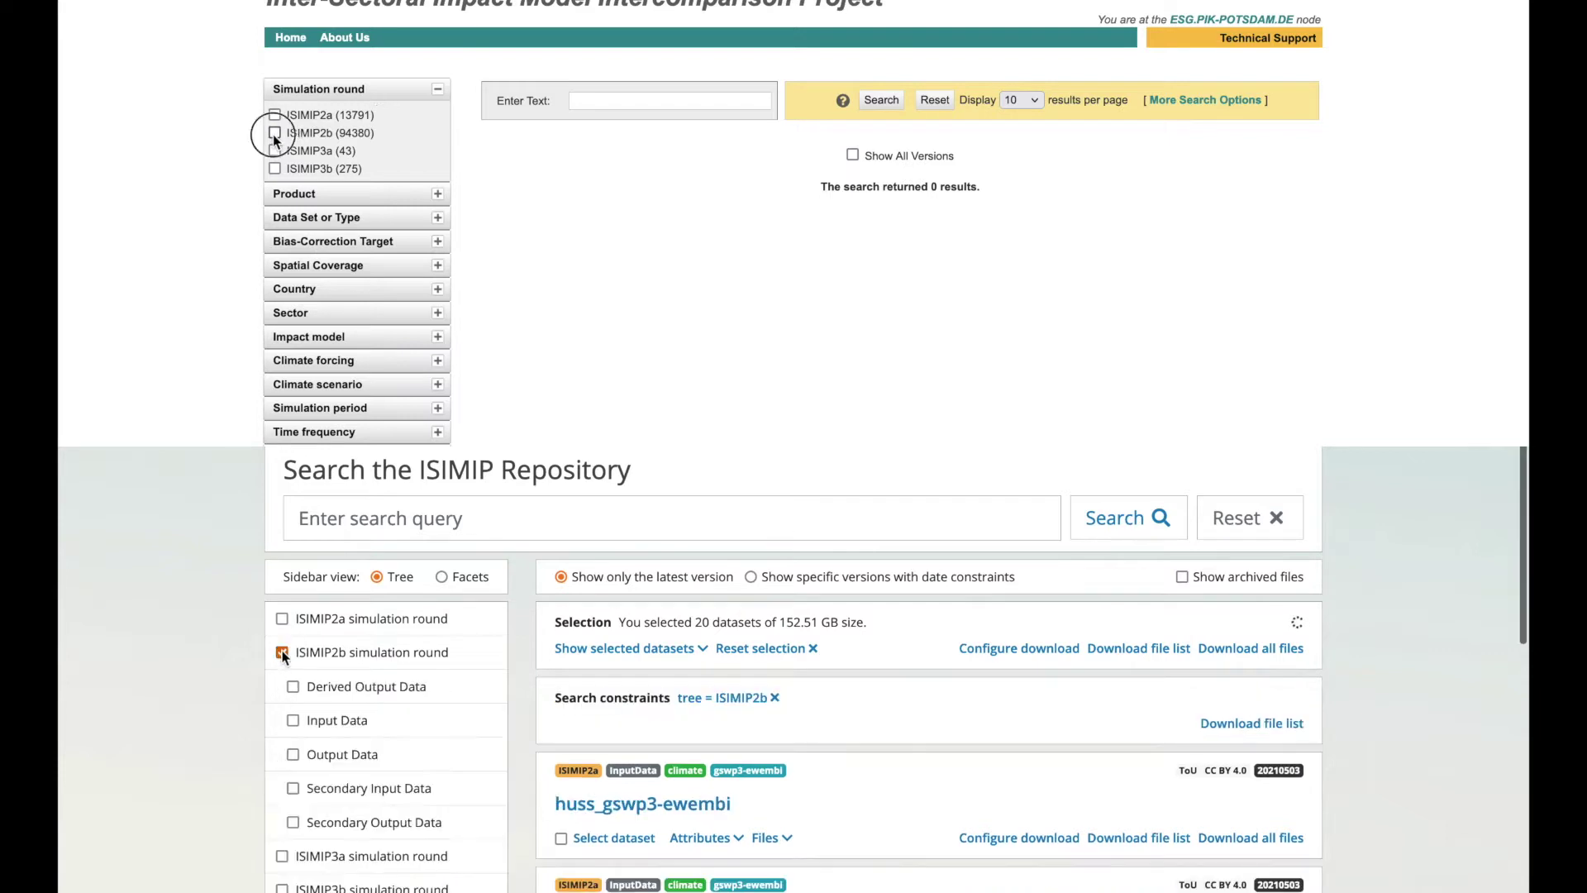
click(881, 100)
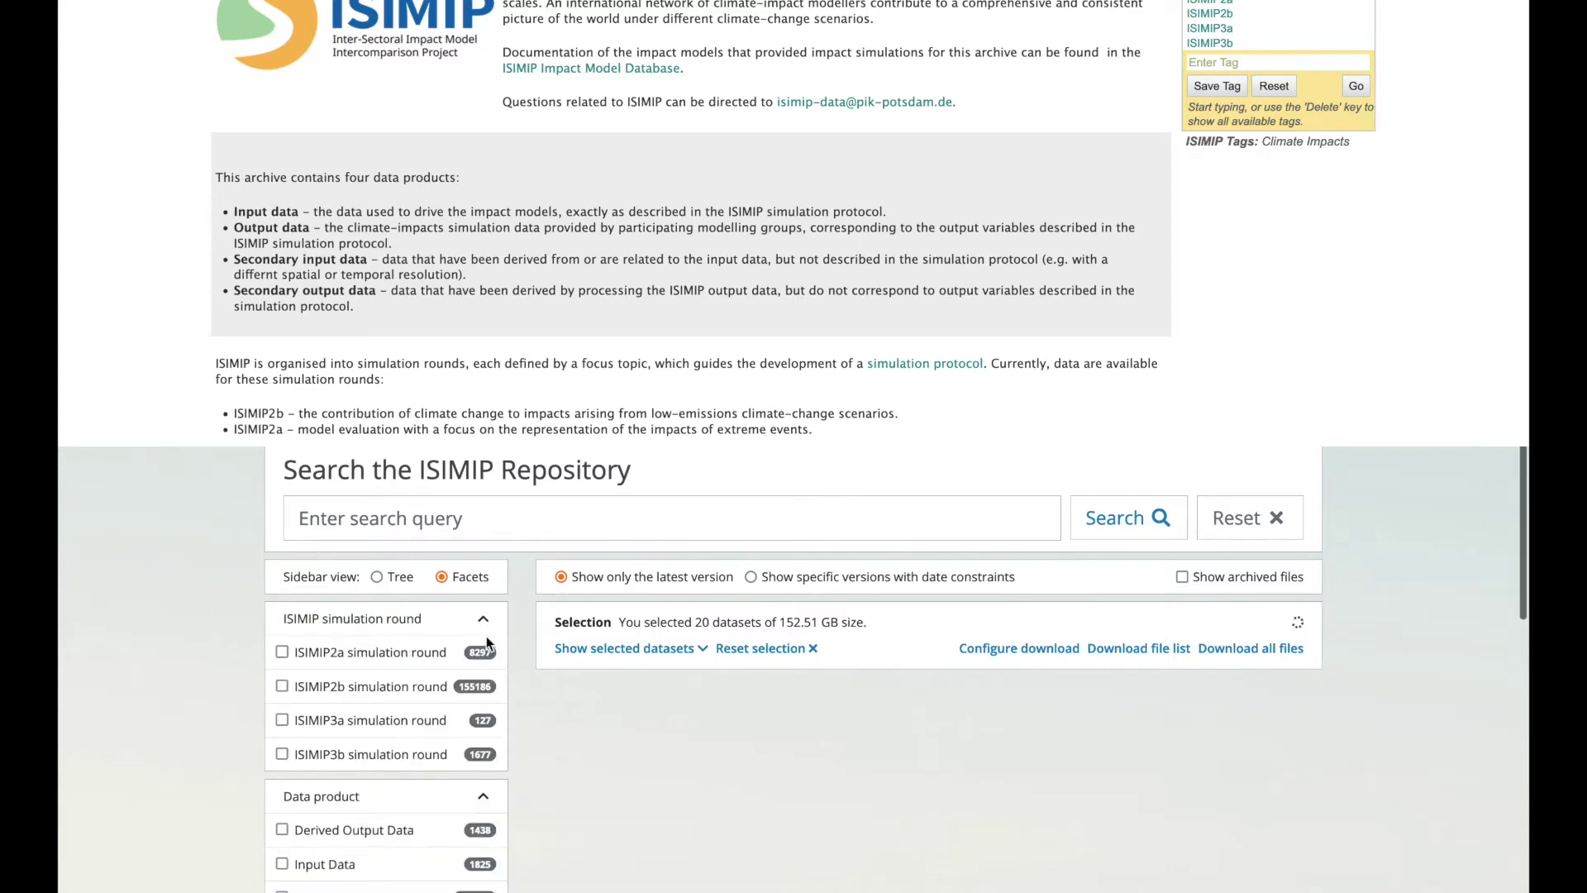
- Expand the ESGF Simulation round, Product and Data Set or Type facets
scroll(486, 637, down, 2)
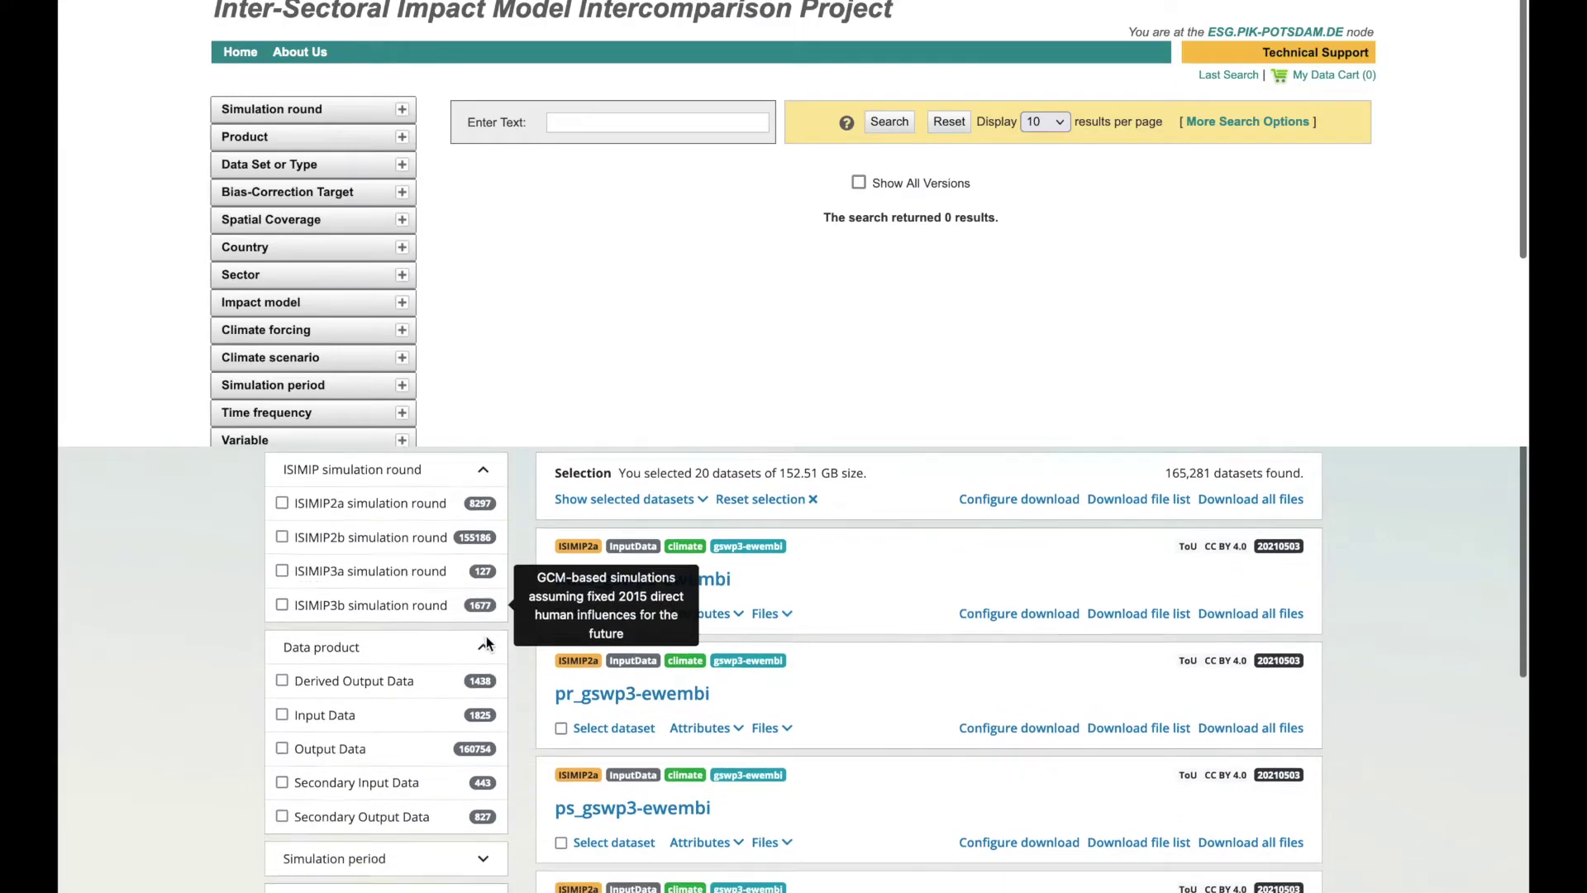
scroll(486, 637, down, 2)
click(402, 110)
scroll(486, 637, down, 2)
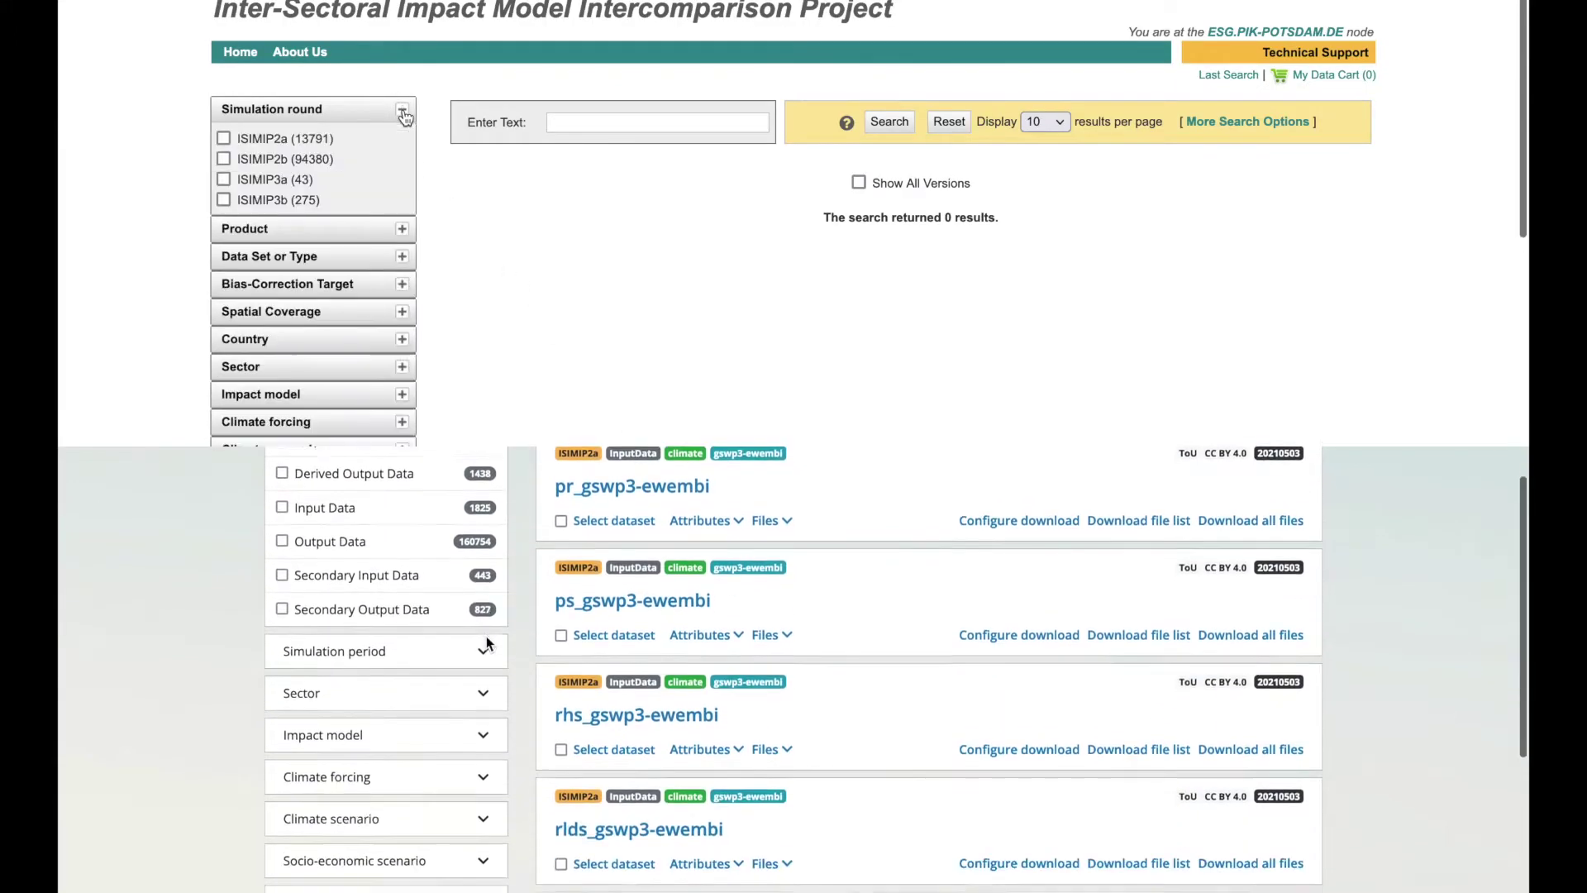
scroll(486, 642, down, 2)
click(402, 230)
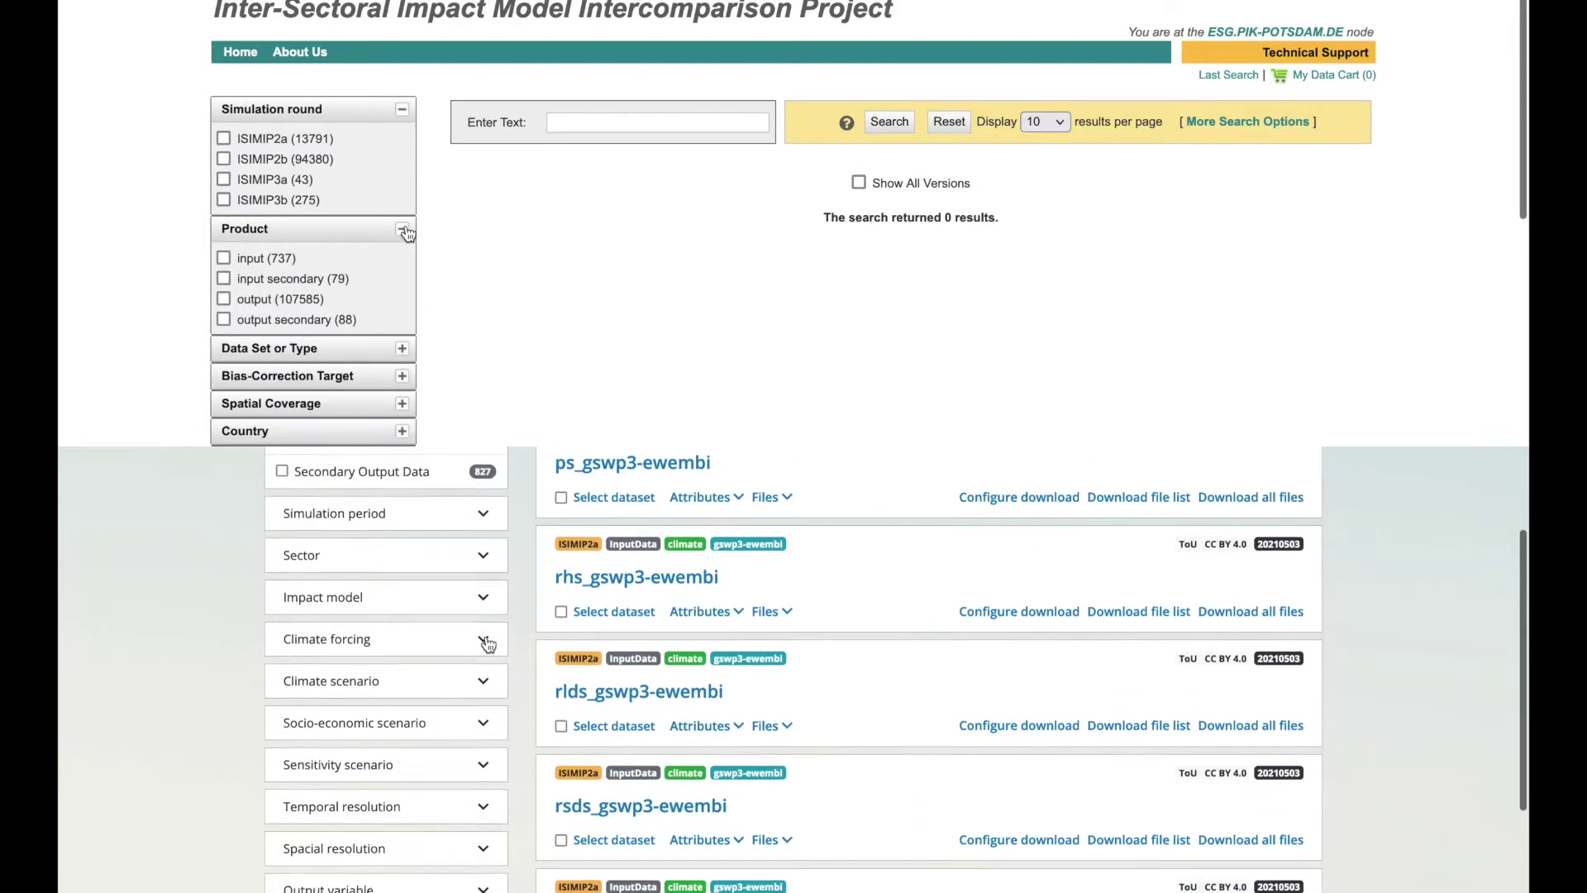
click(402, 350)
scroll(487, 644, down, 2)
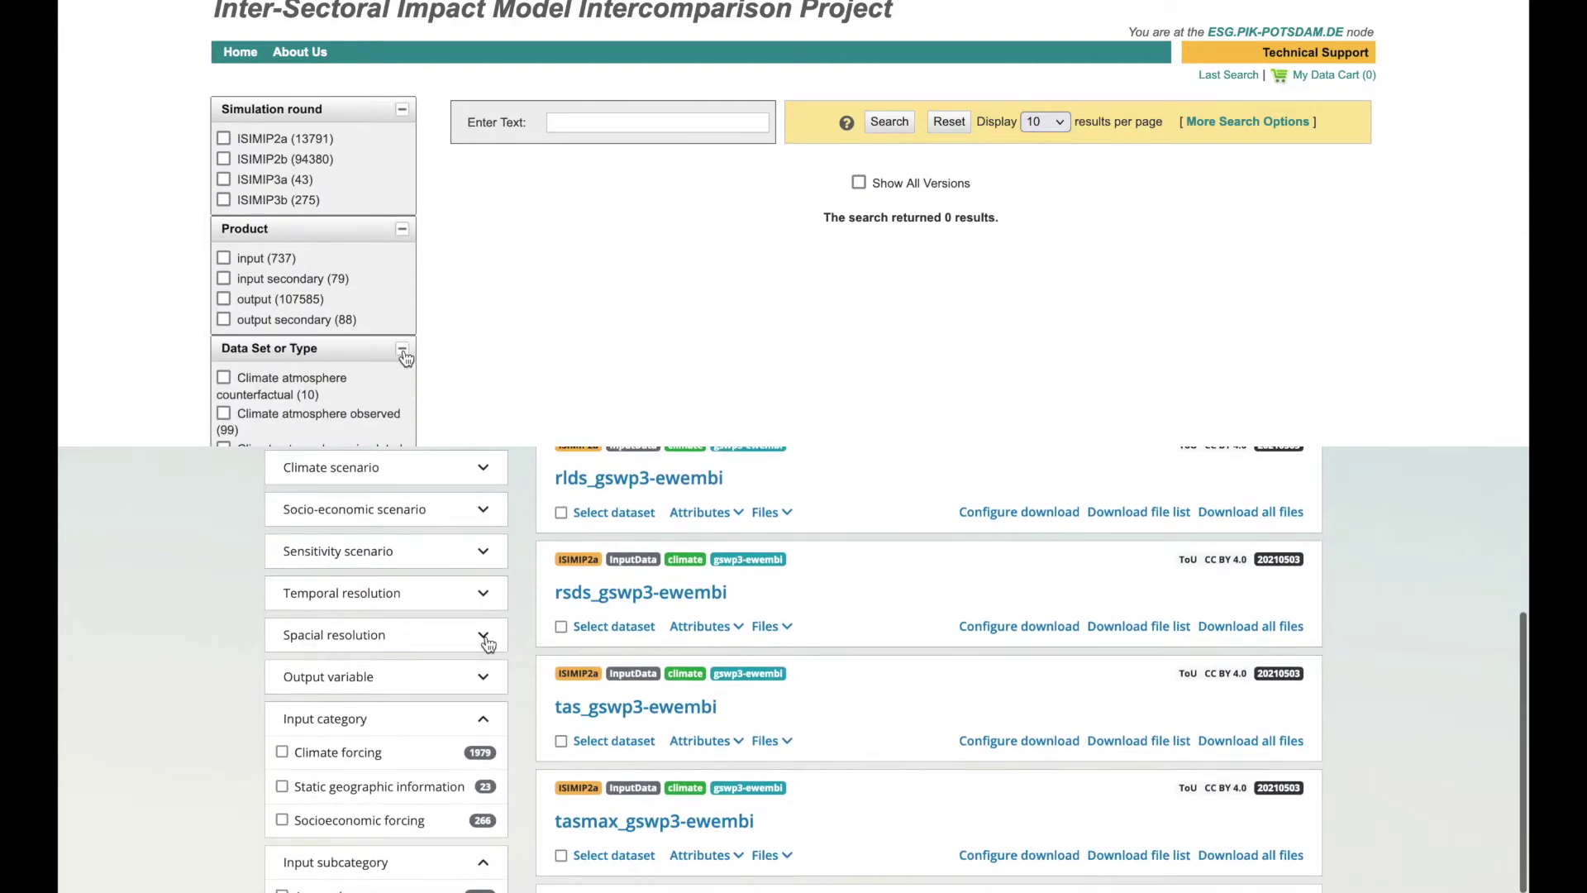
scroll(404, 351, down, 3)
scroll(488, 644, up, 3)
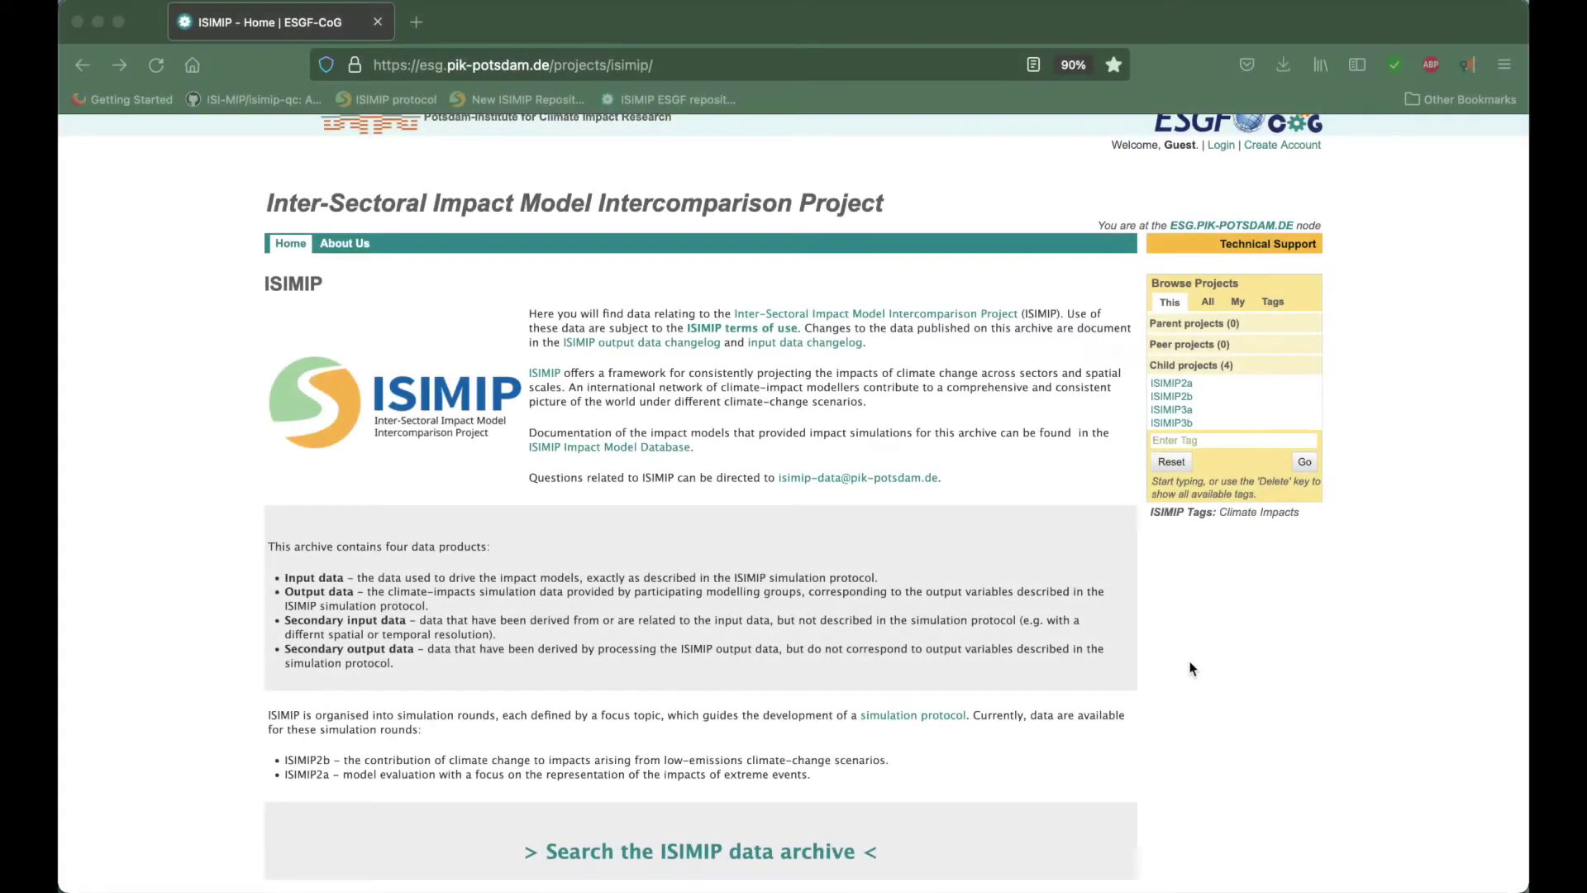
- Look over the ESGF Create Account form
scroll(1191, 668, down, 3)
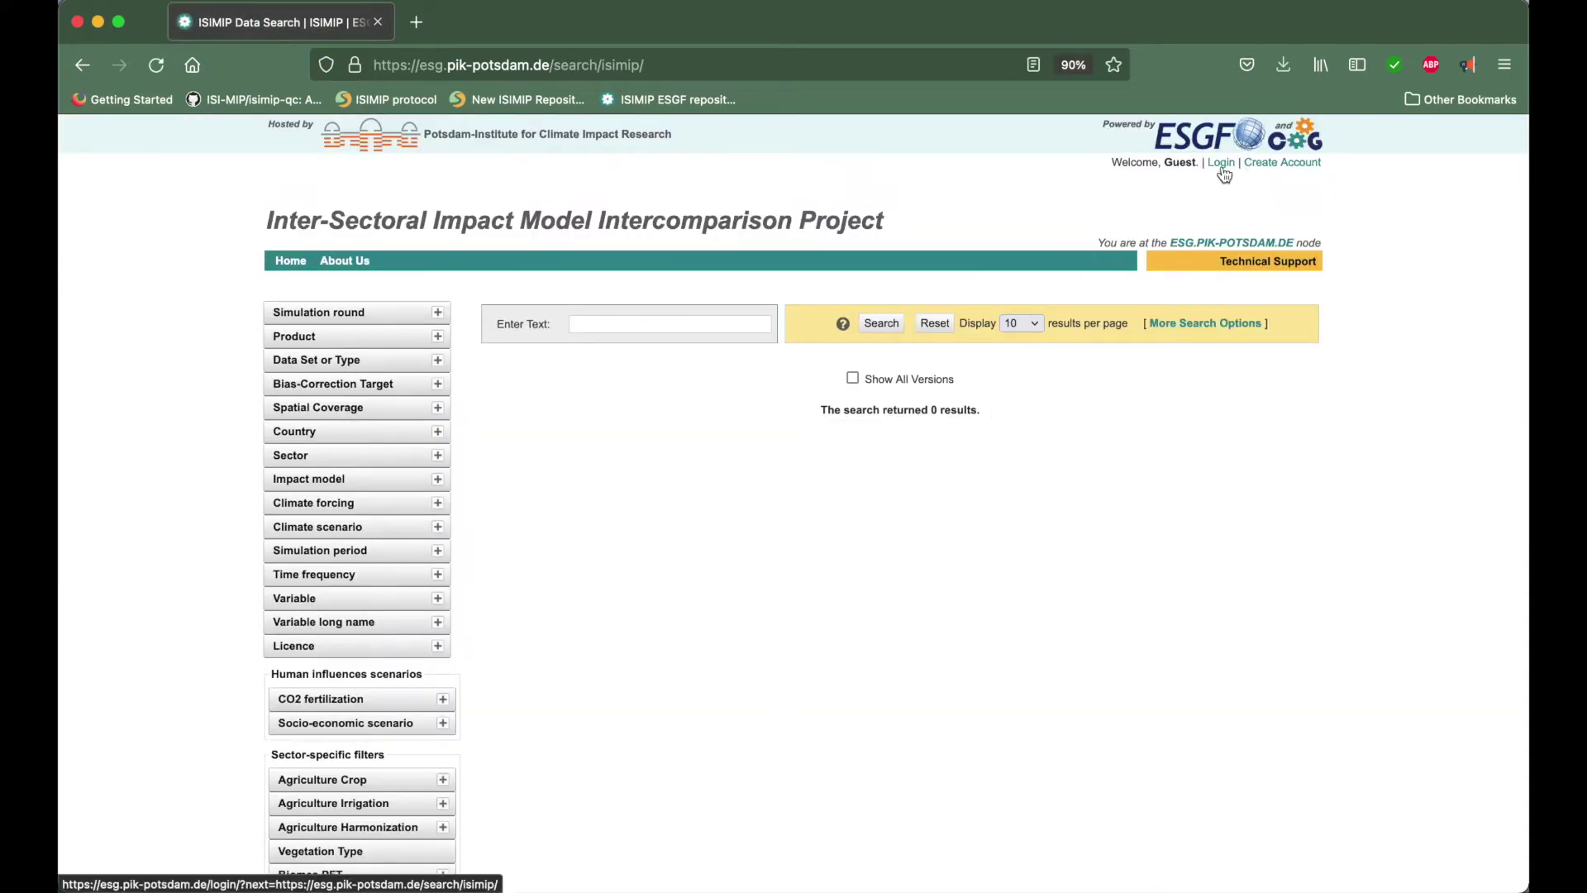
click(1254, 169)
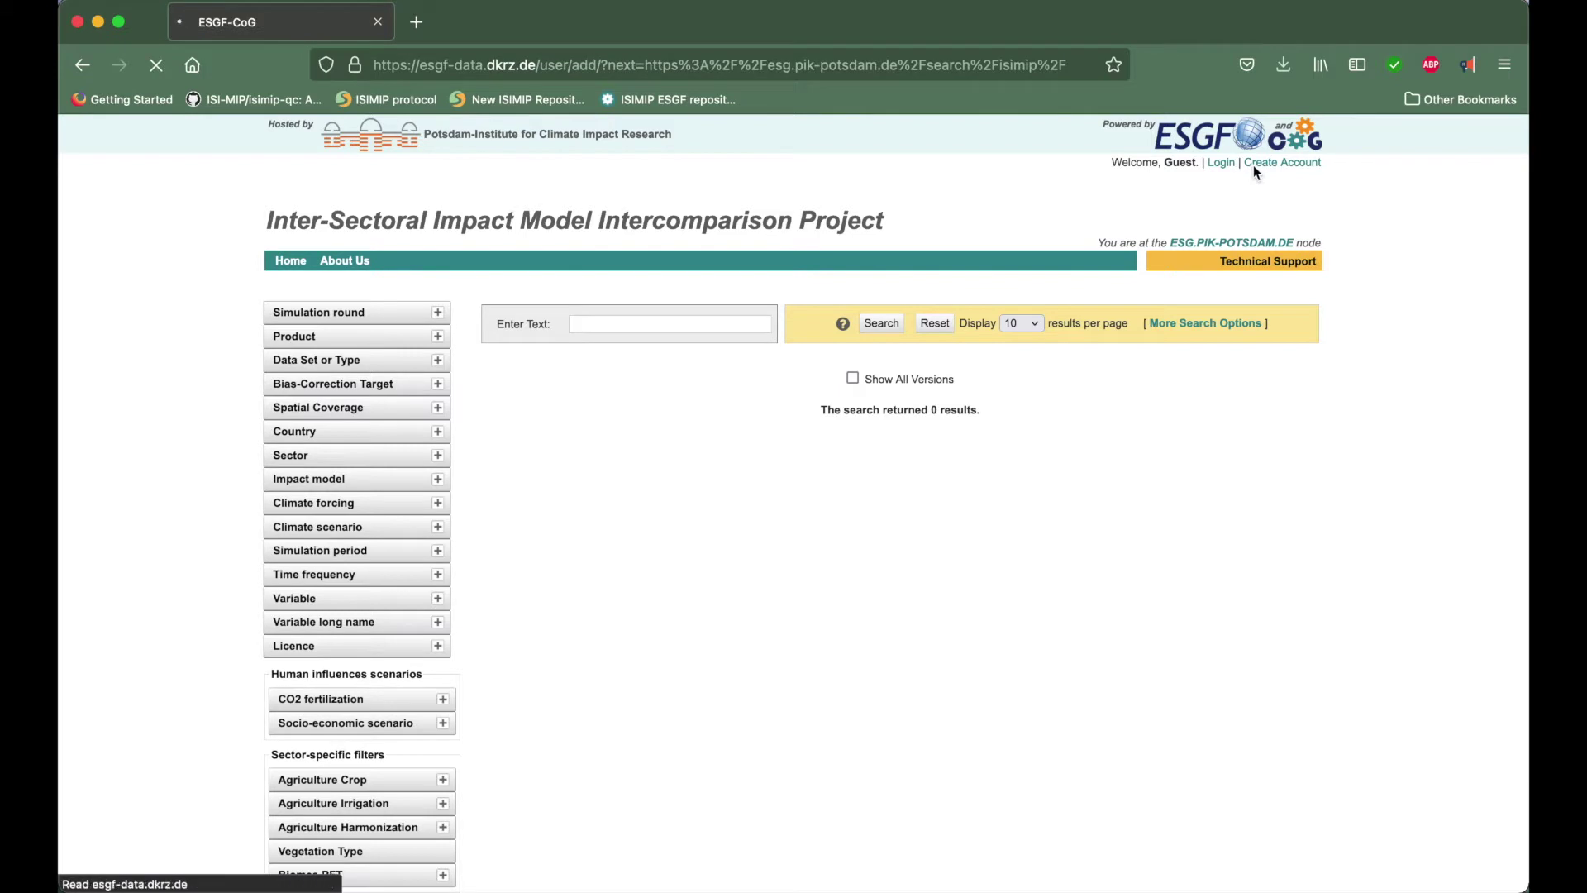
scroll(1006, 521, down, 5)
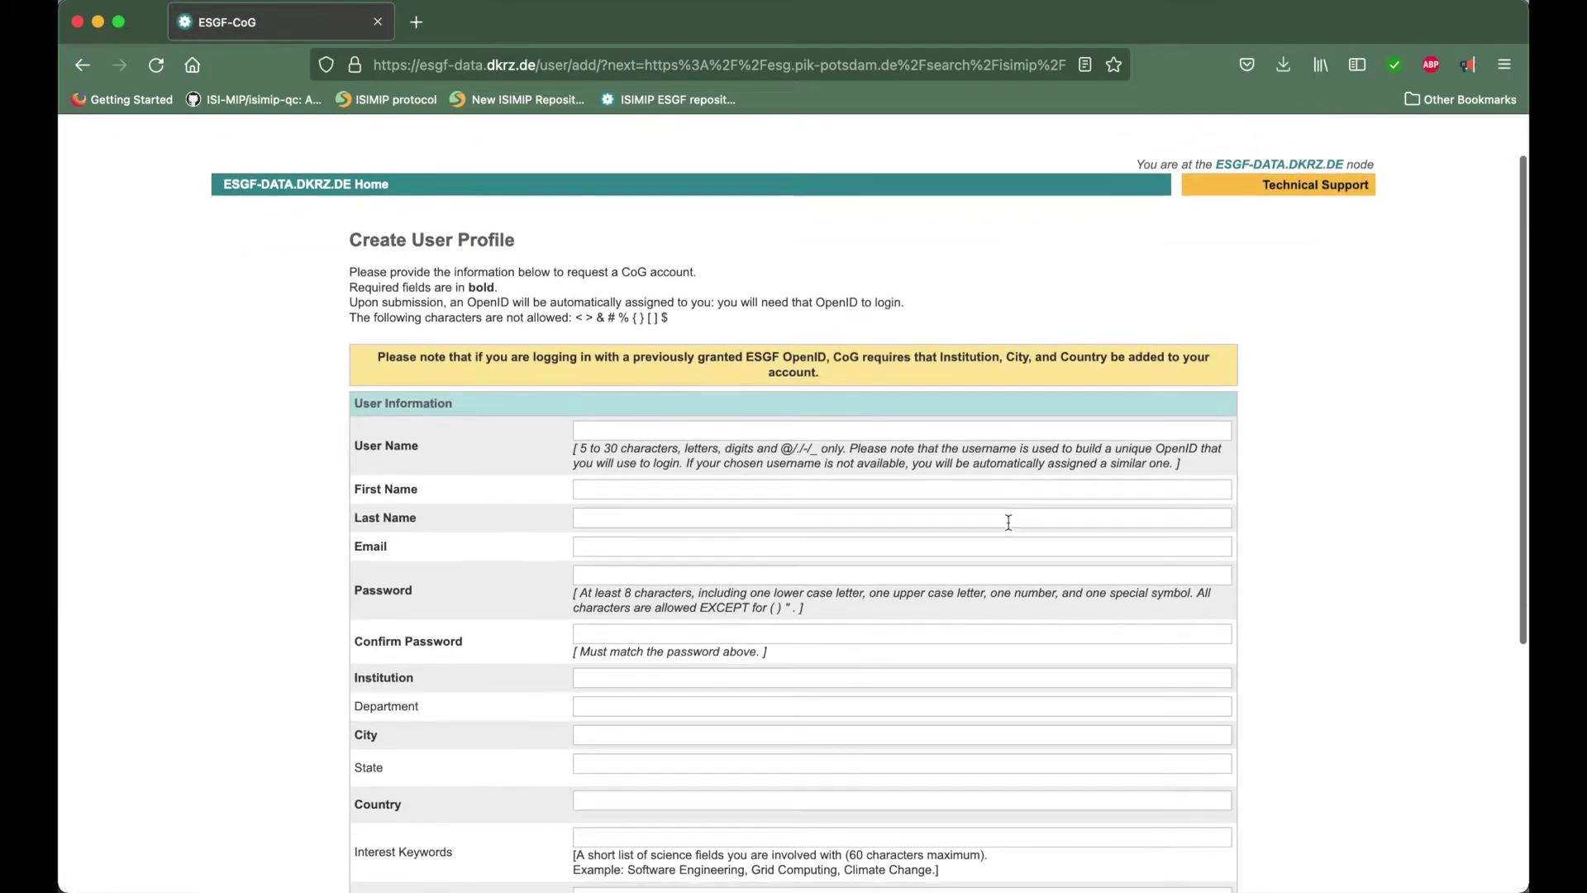
scroll(1008, 522, down, 3)
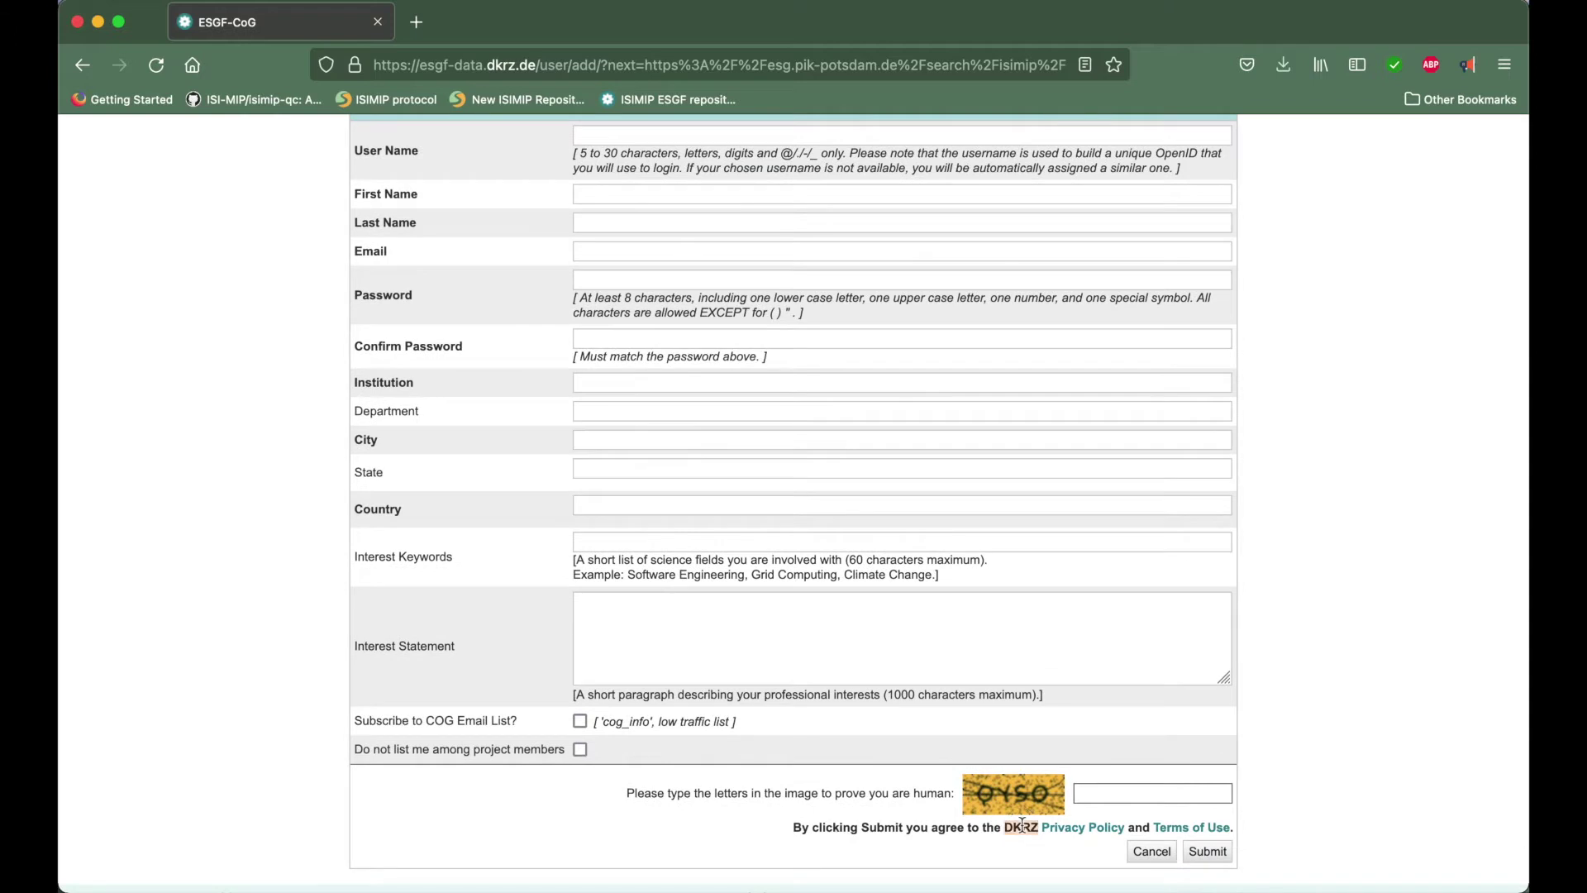
scroll(1021, 825, up, 8)
scroll(1022, 825, up, 2)
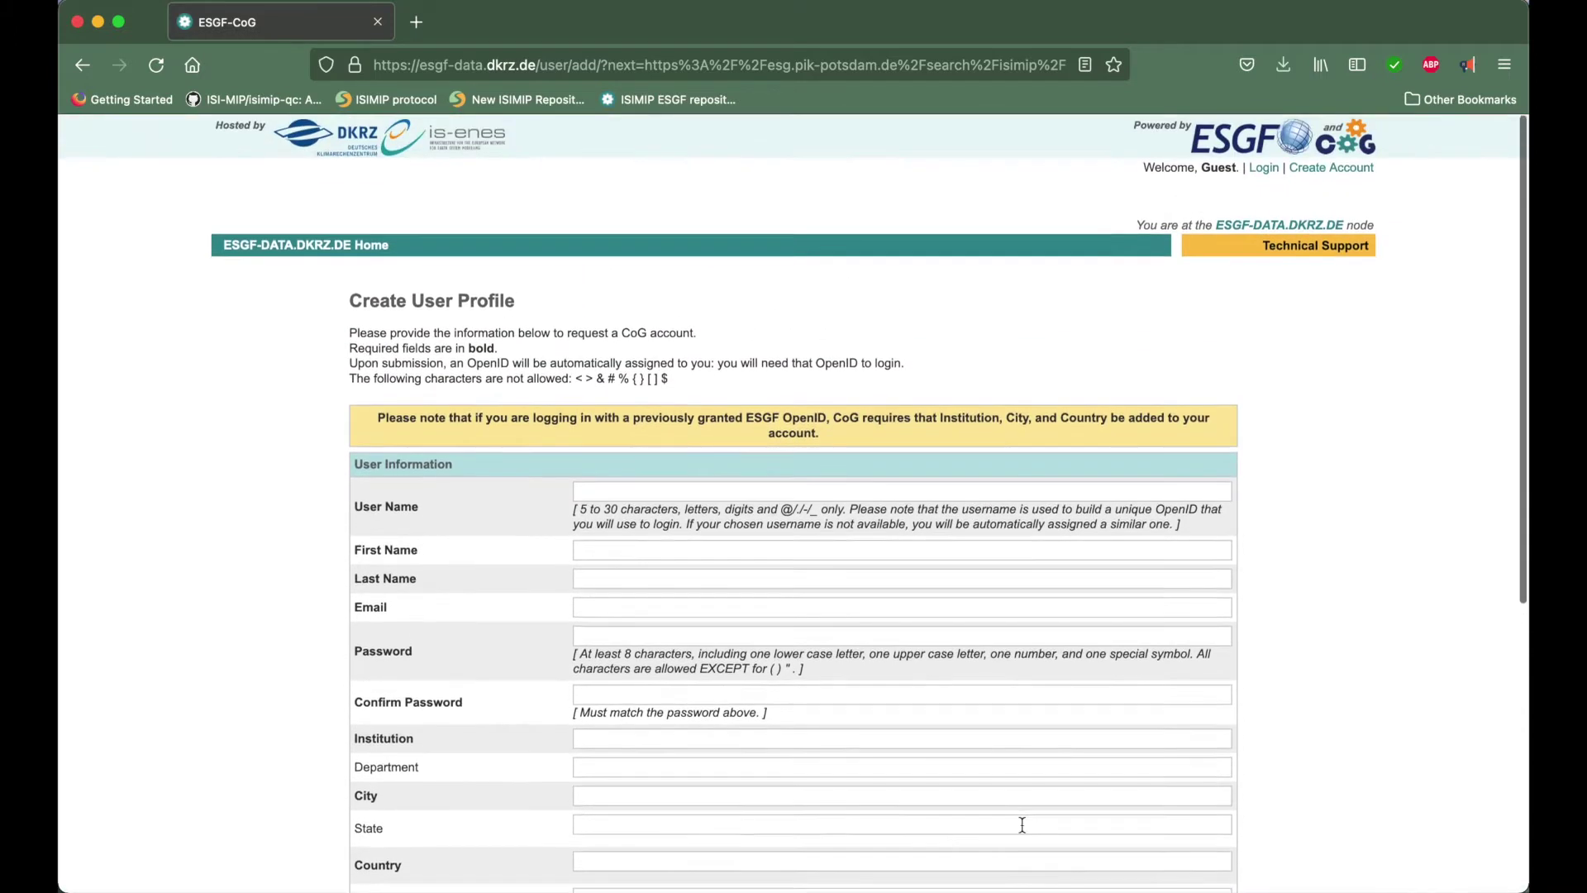
- Log in using German Climate Computing Centre (DKRZ) as the OpenID provider
click(1267, 168)
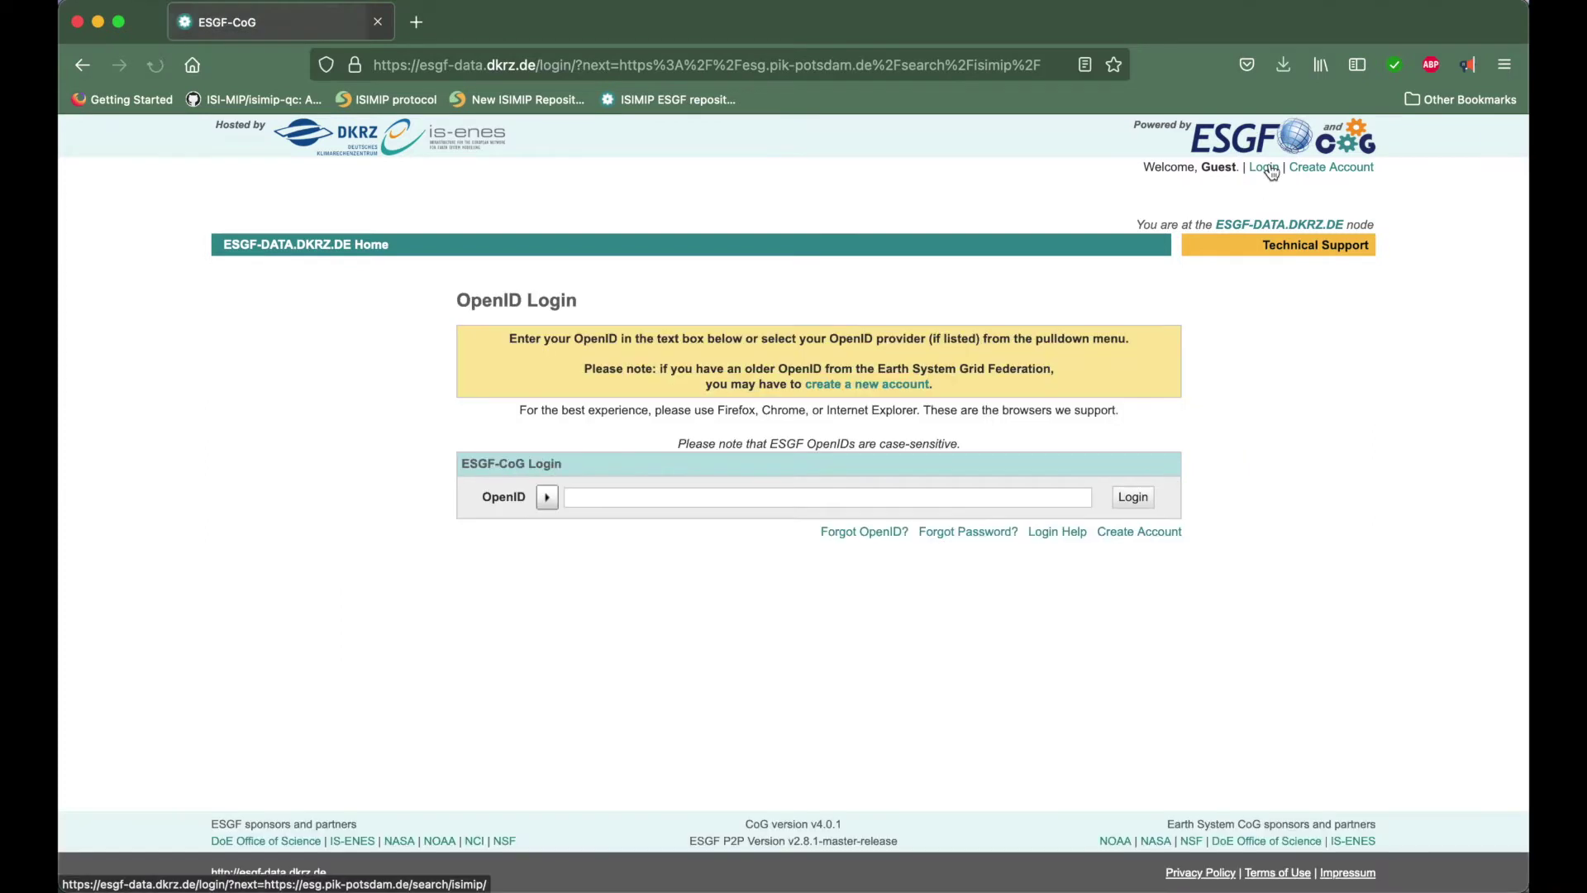
click(552, 501)
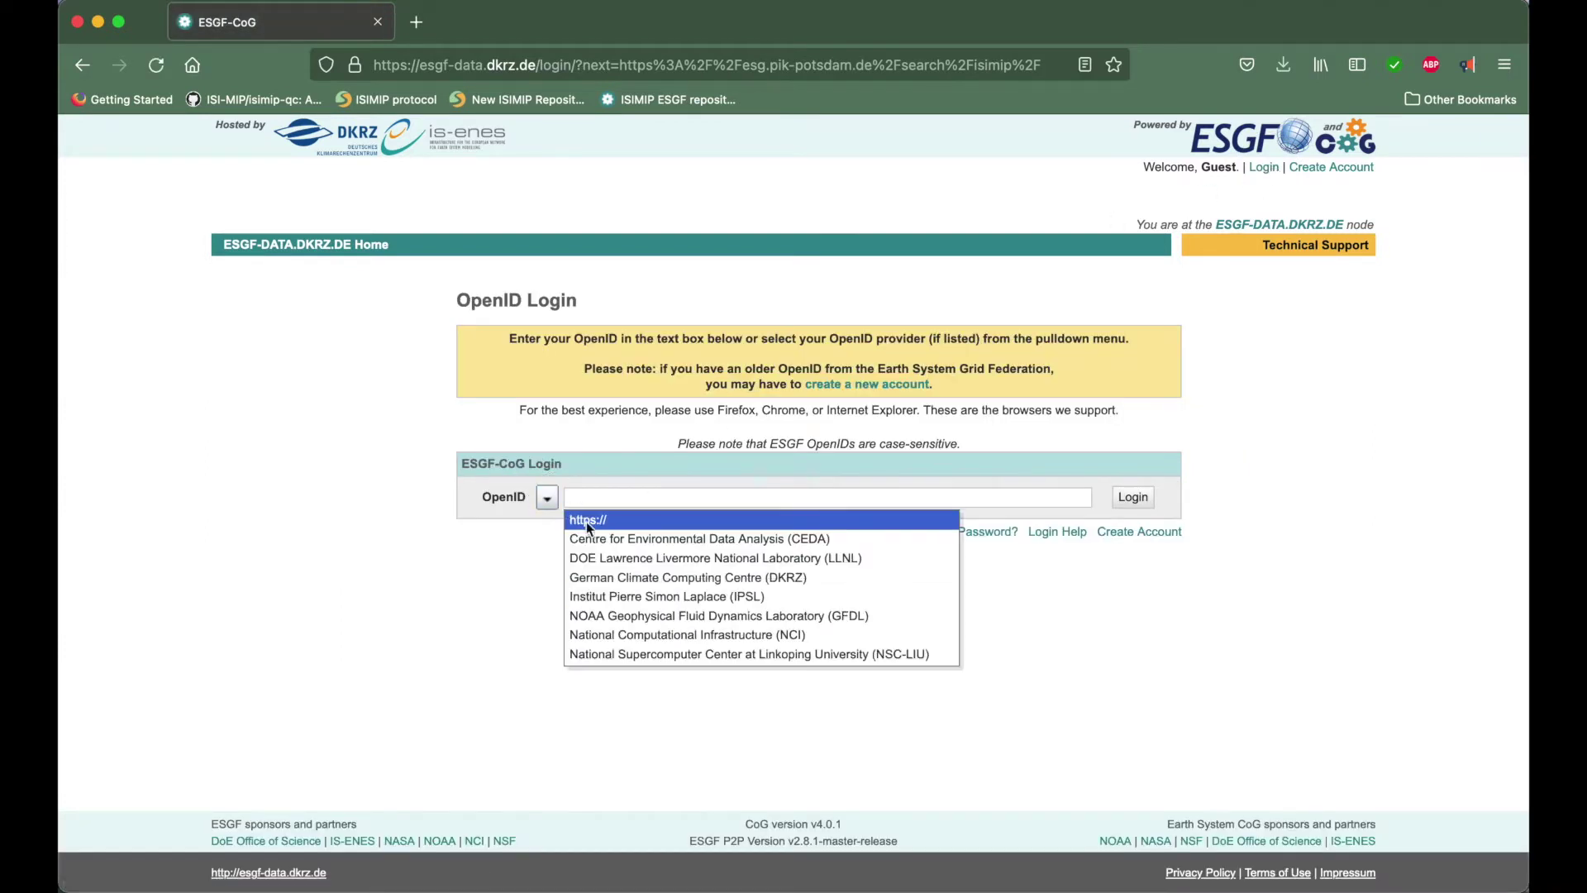
click(648, 578)
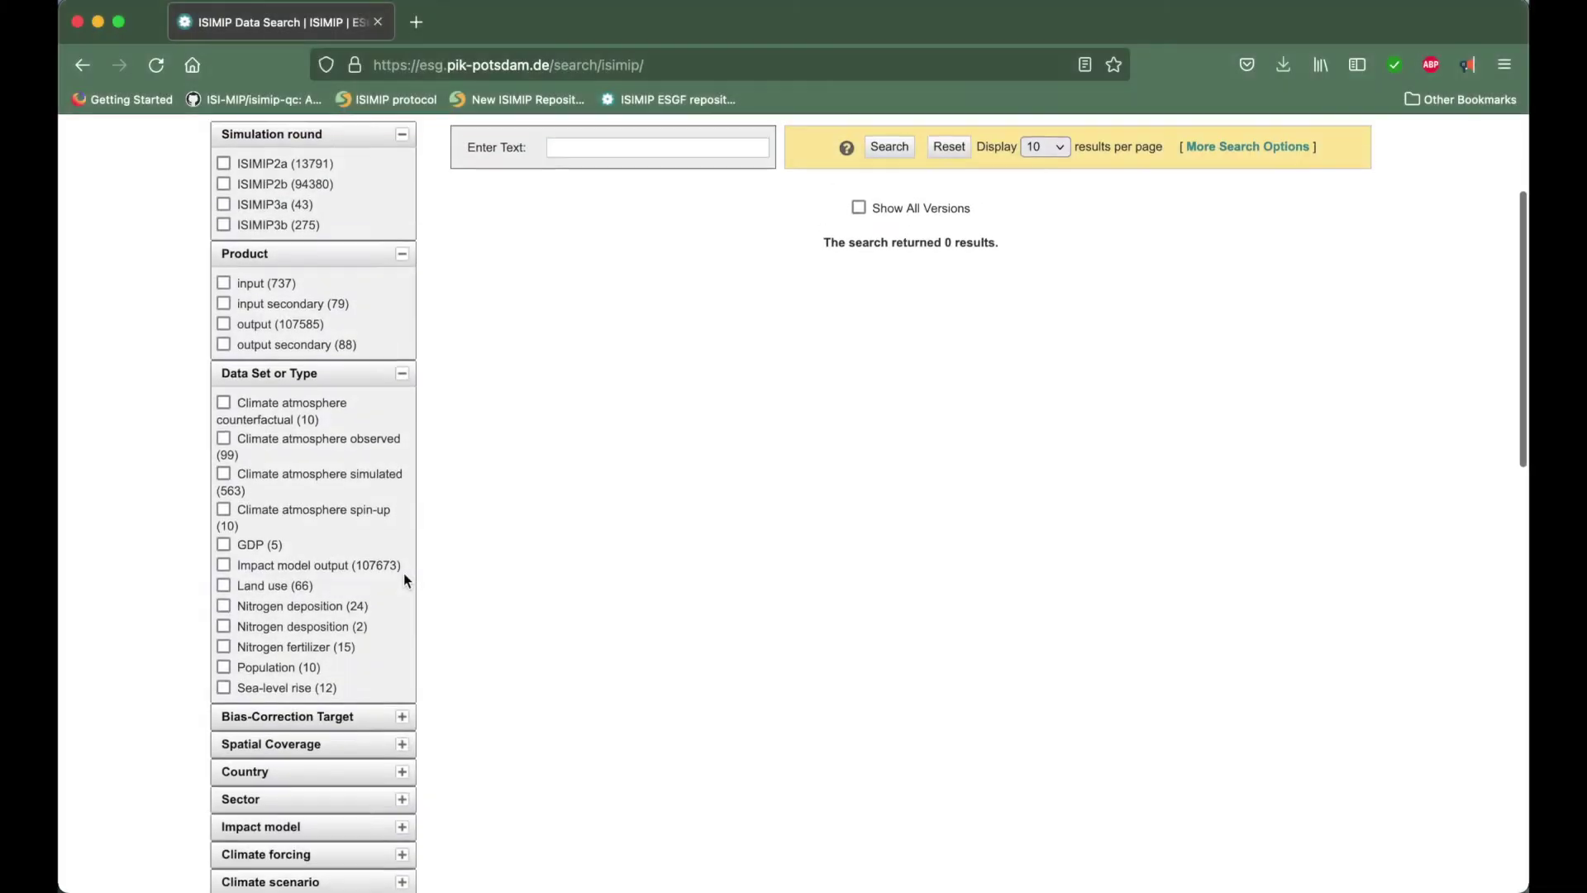
- Filter to ISIMIP2b simulated-climate input with hursAdjust, then list the first dataset's 15 files
scroll(404, 573, up, 2)
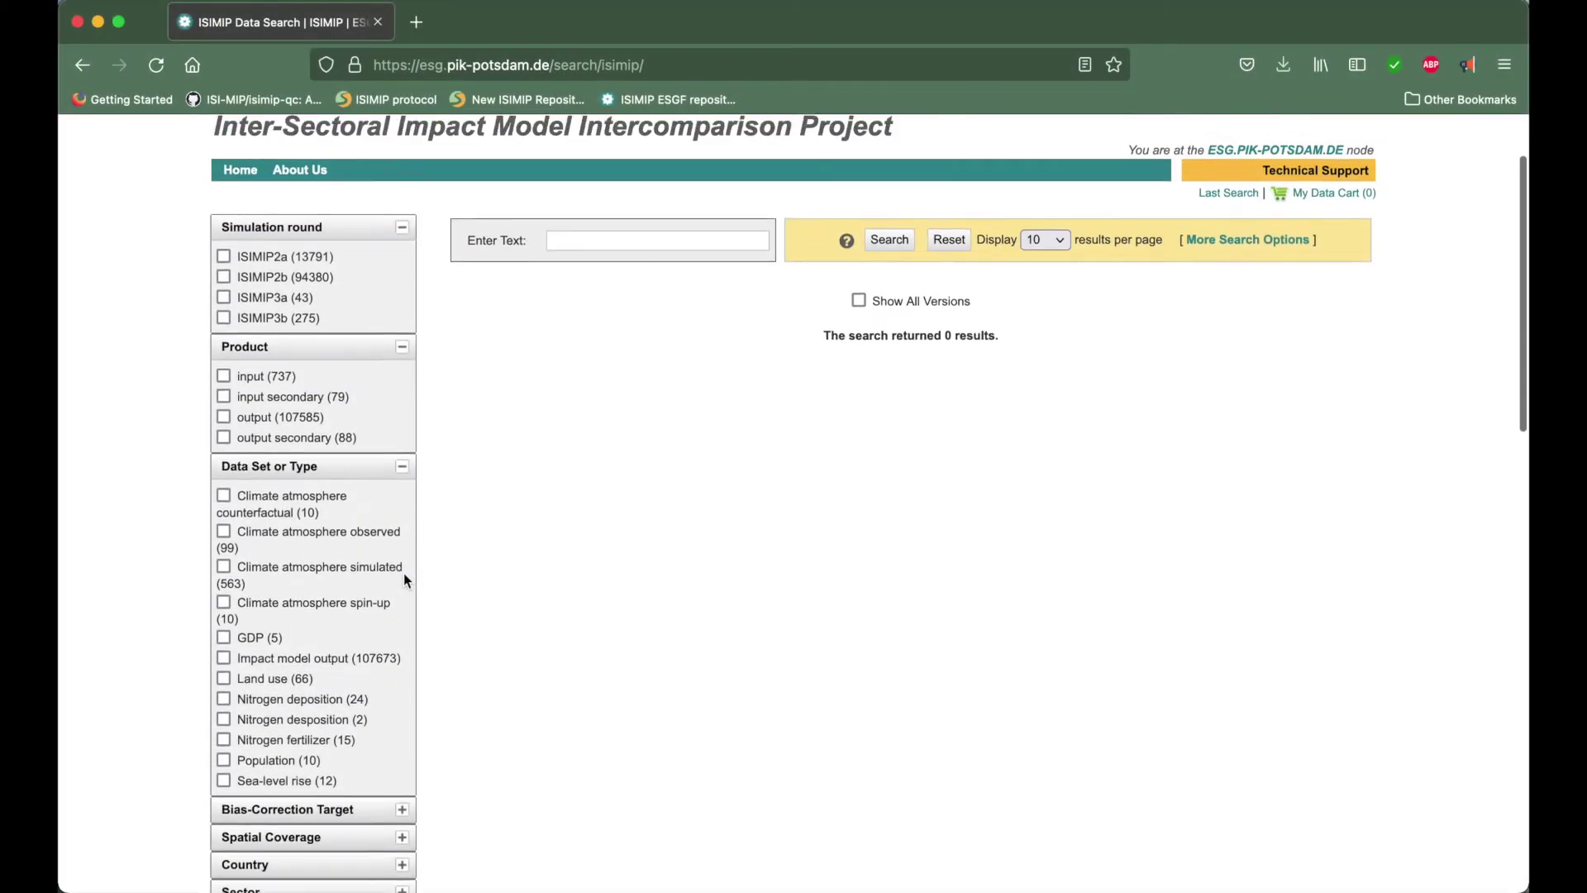
click(225, 281)
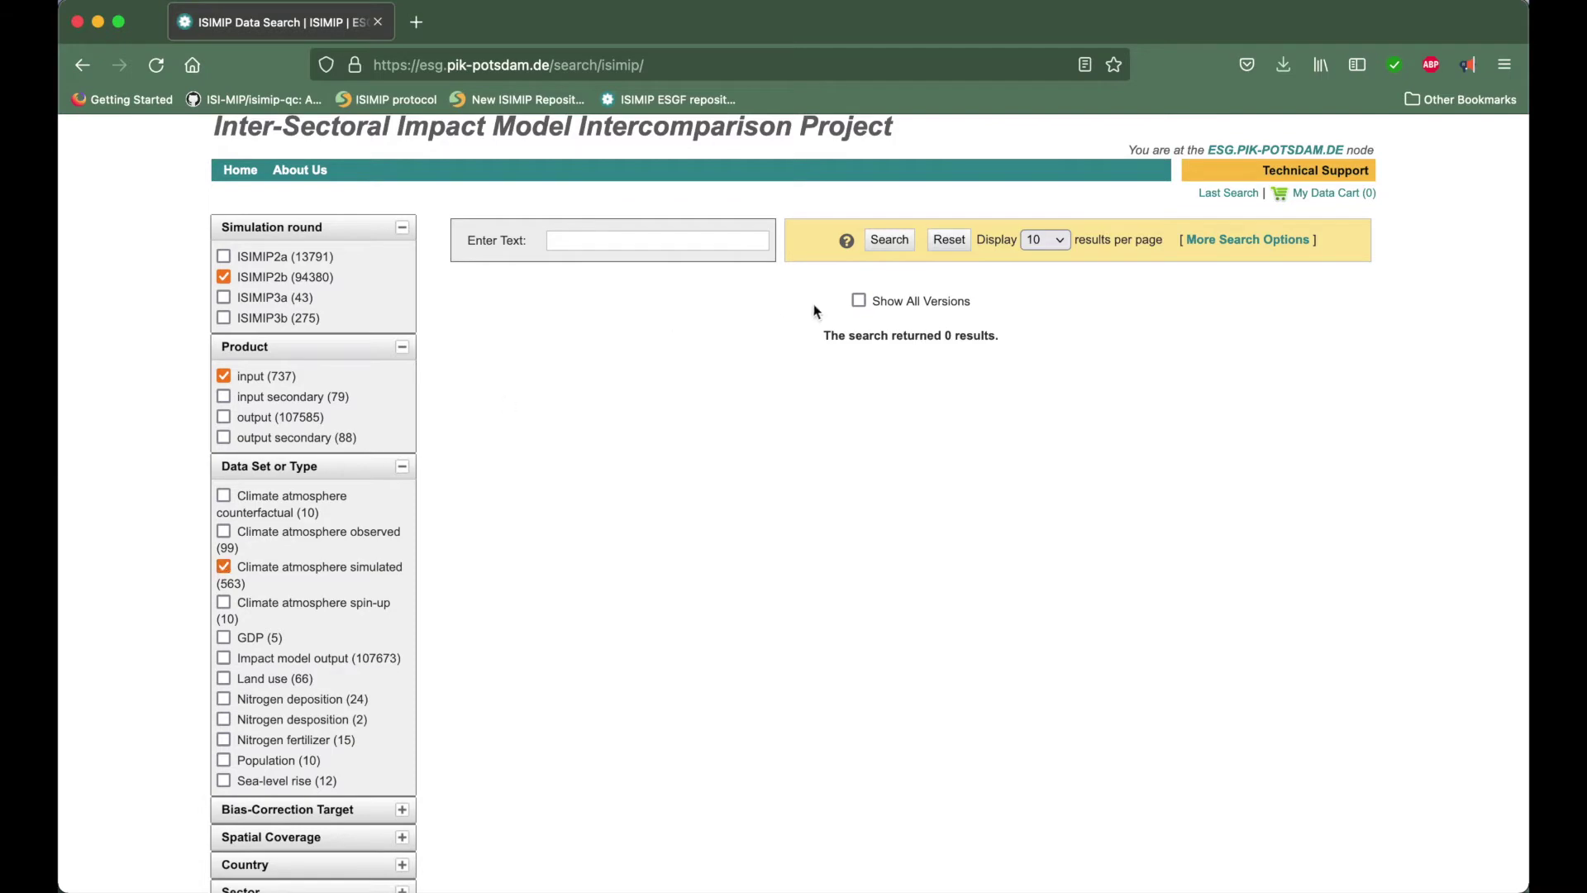
click(887, 248)
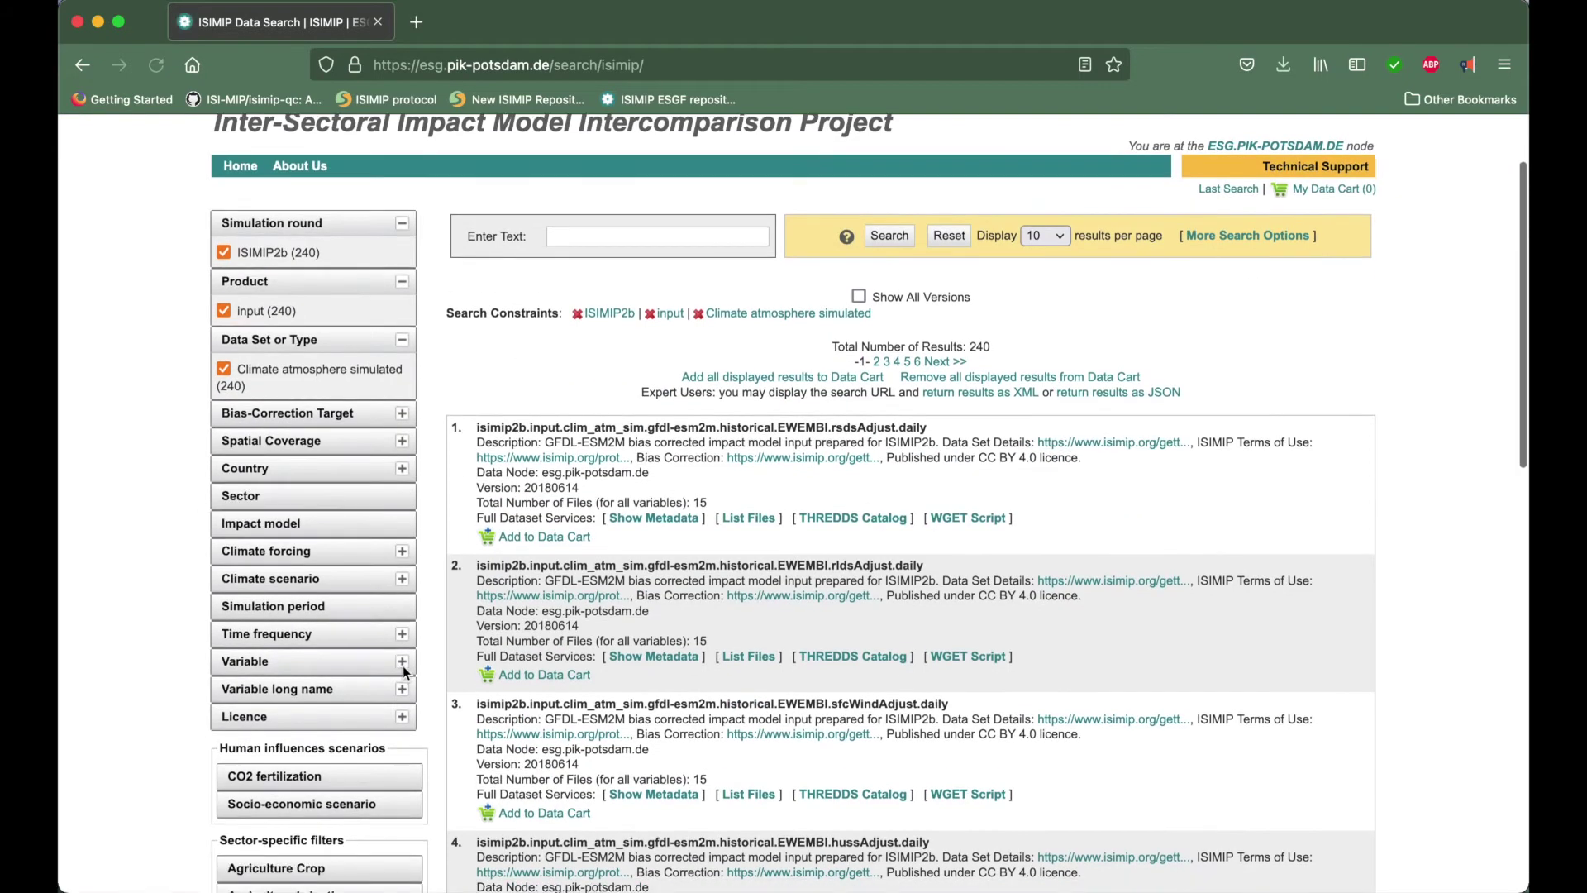
click(402, 662)
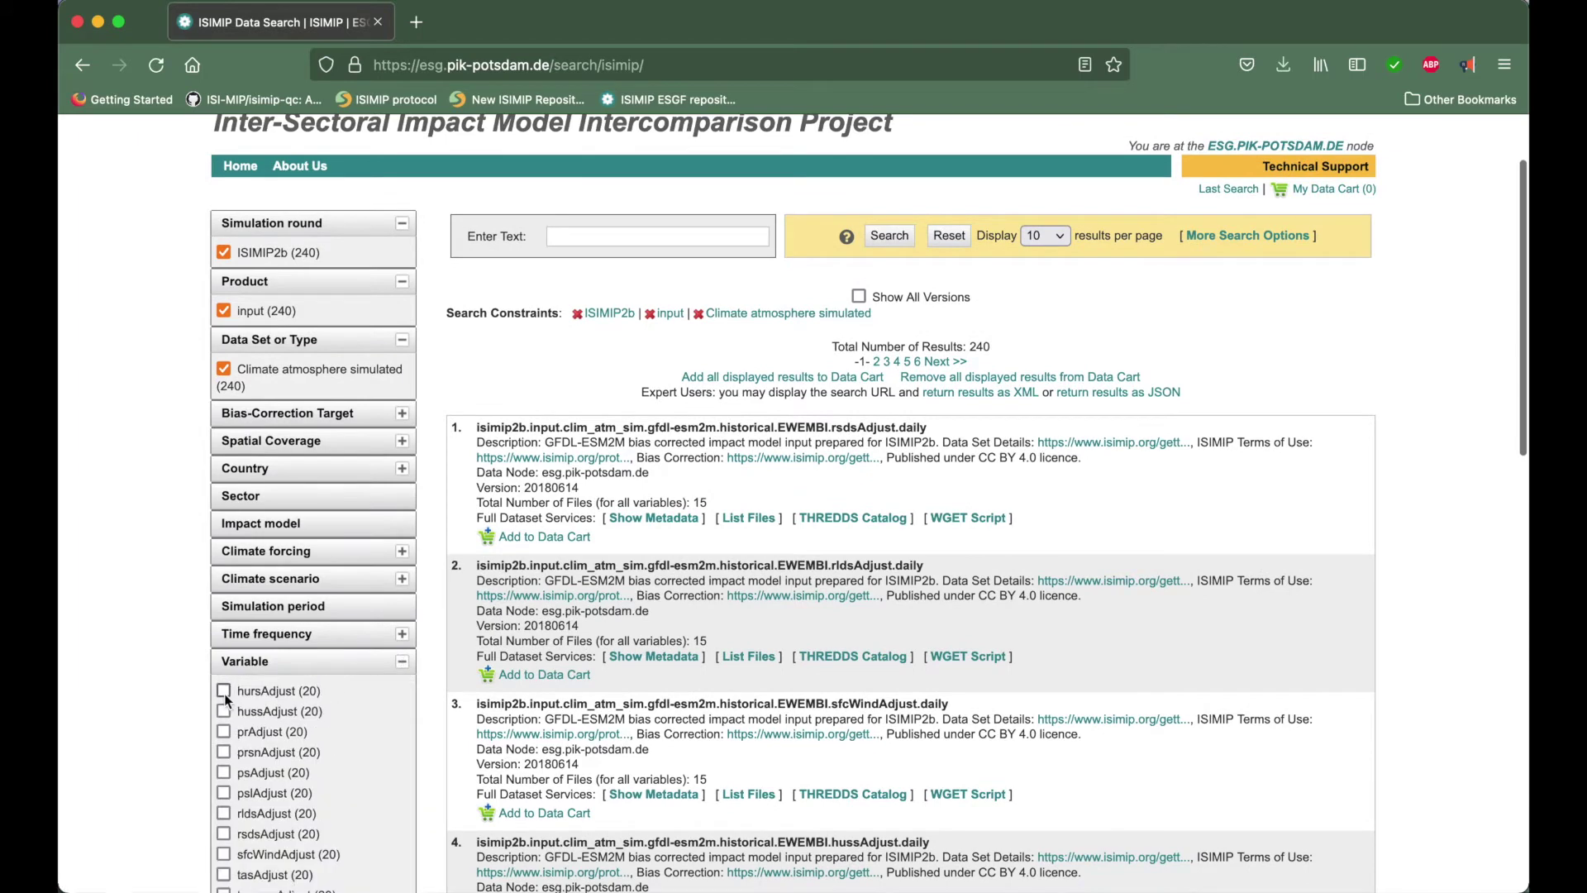
click(888, 239)
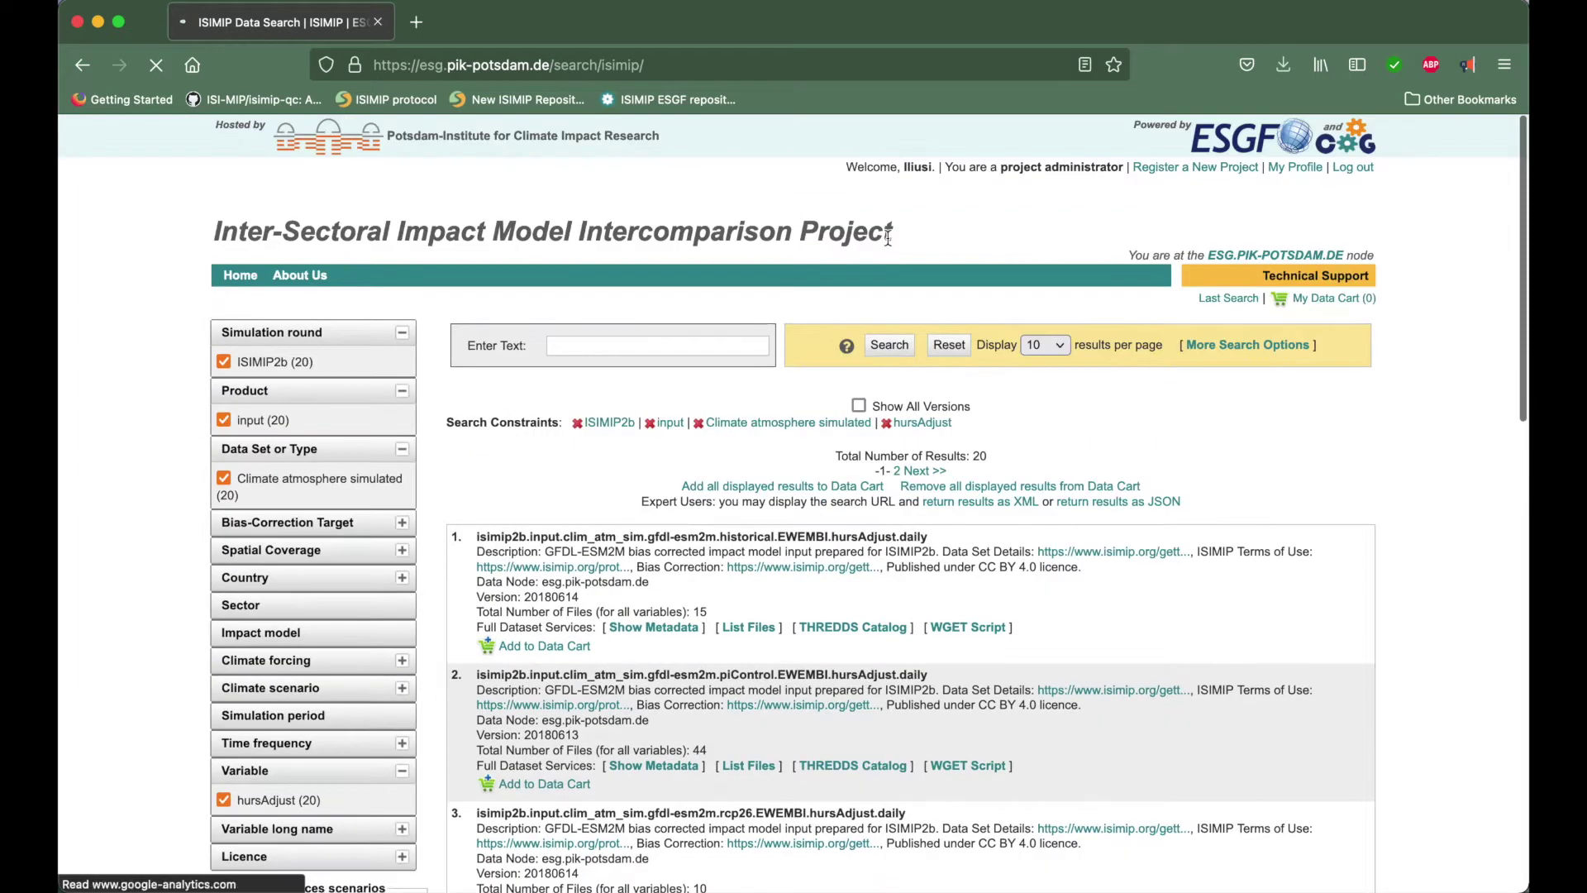
scroll(633, 589, down, 5)
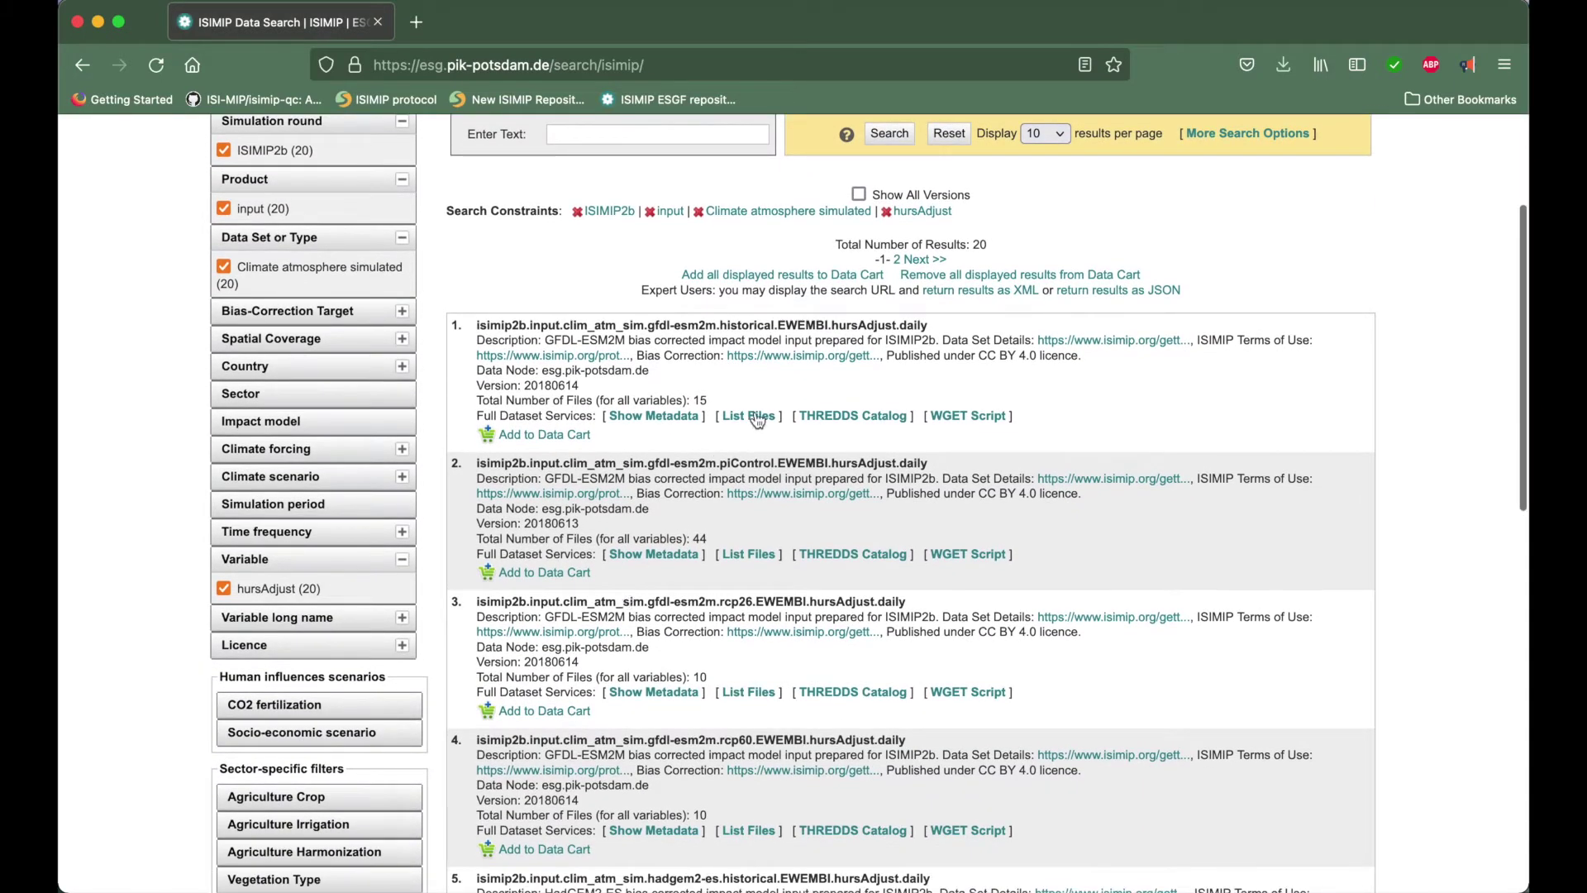
click(756, 416)
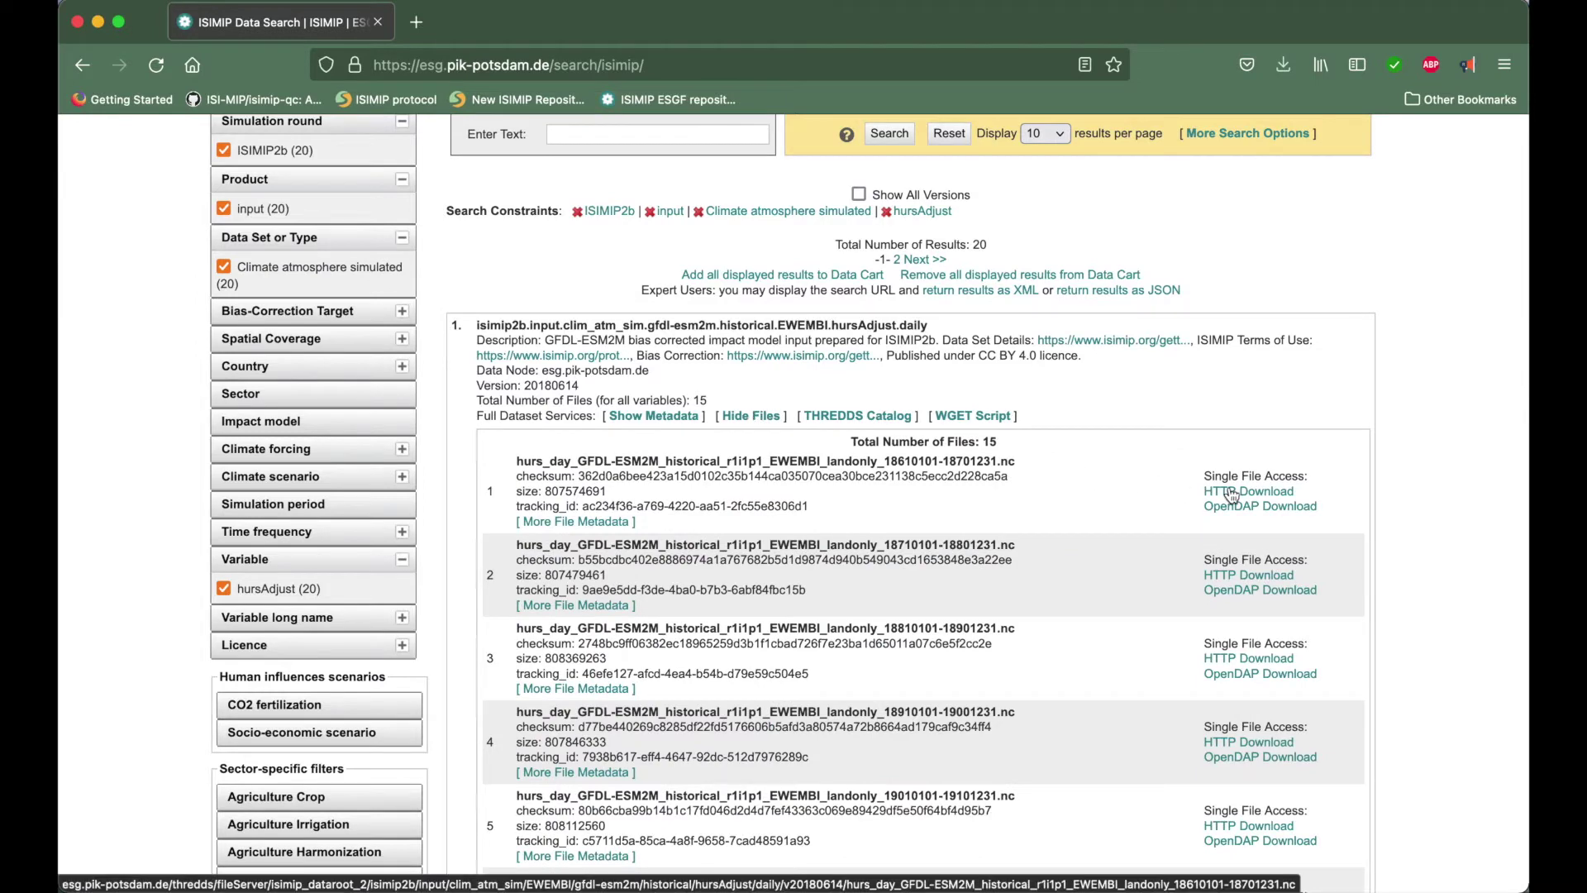
- Add all ten displayed hursAdjust datasets to the data cart and get their WGET script
click(769, 420)
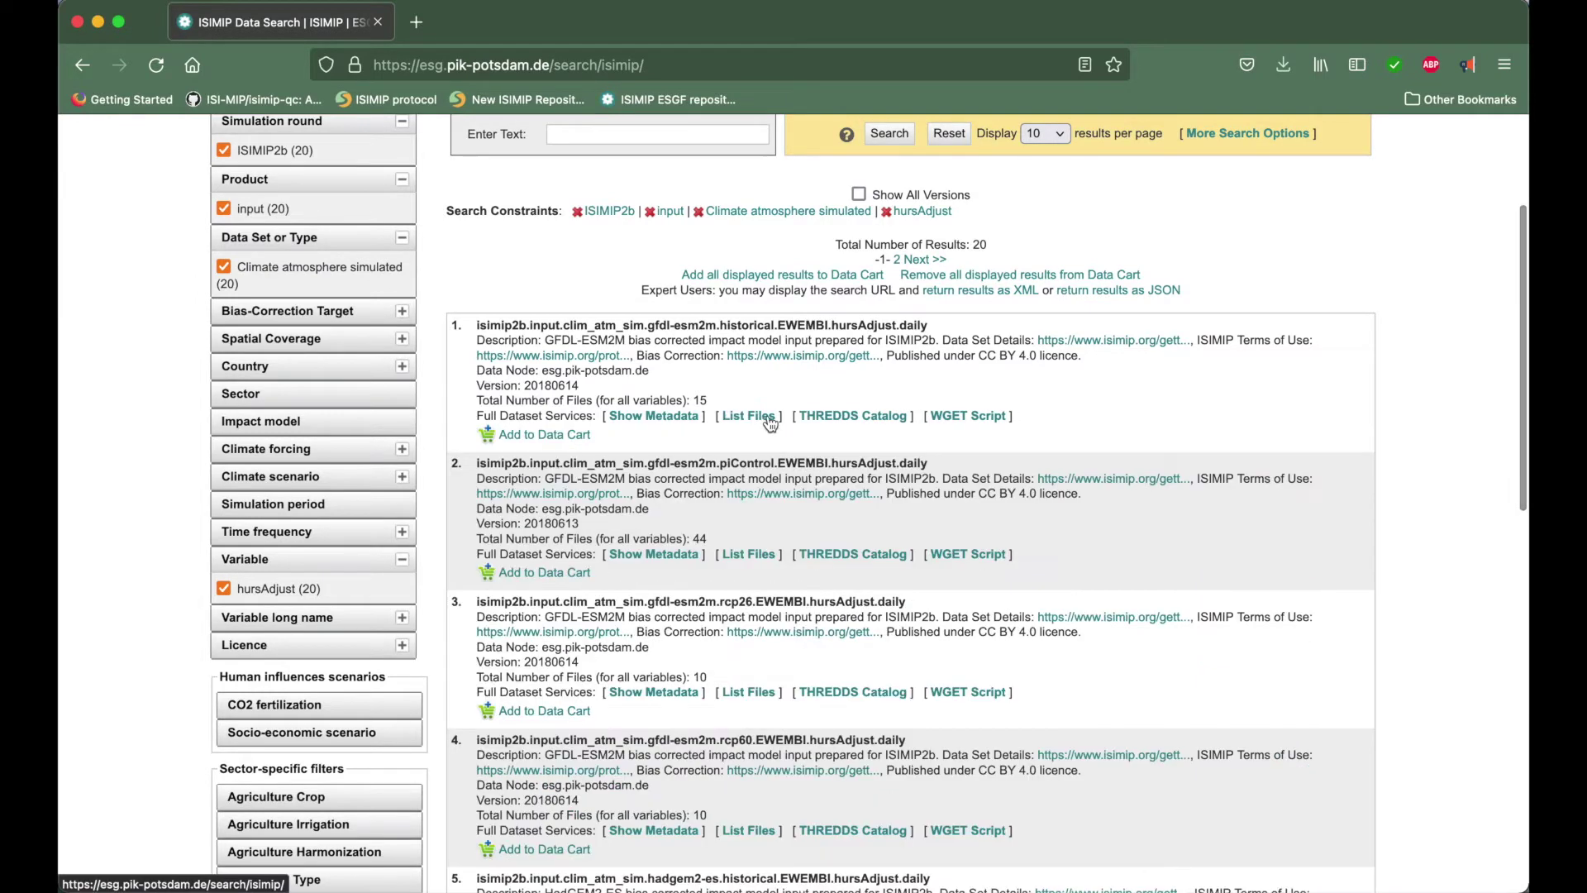
click(746, 278)
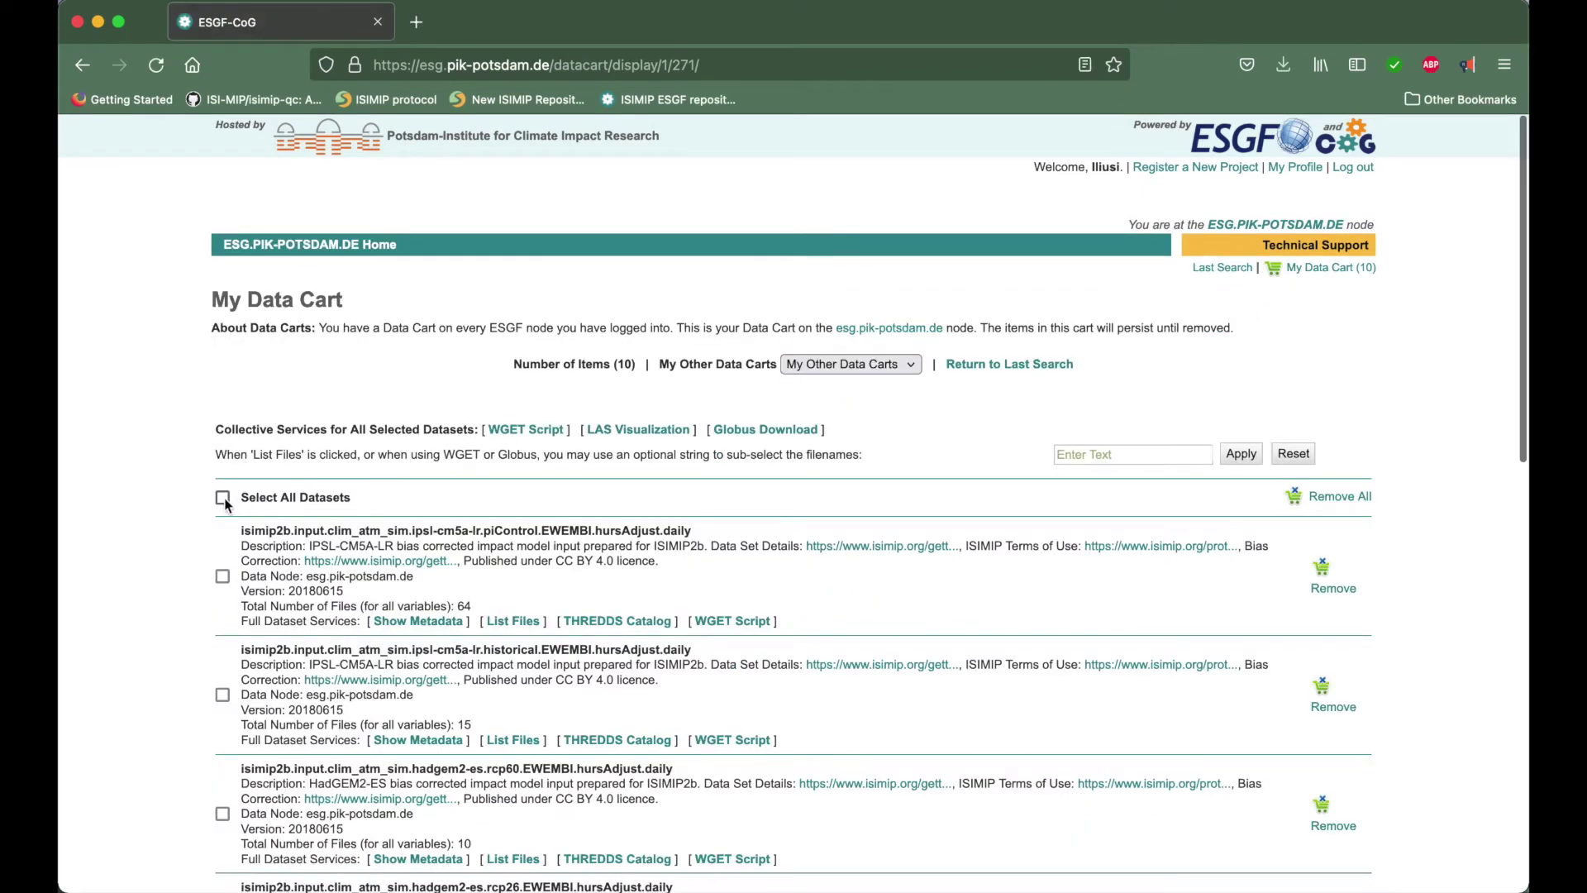
click(525, 431)
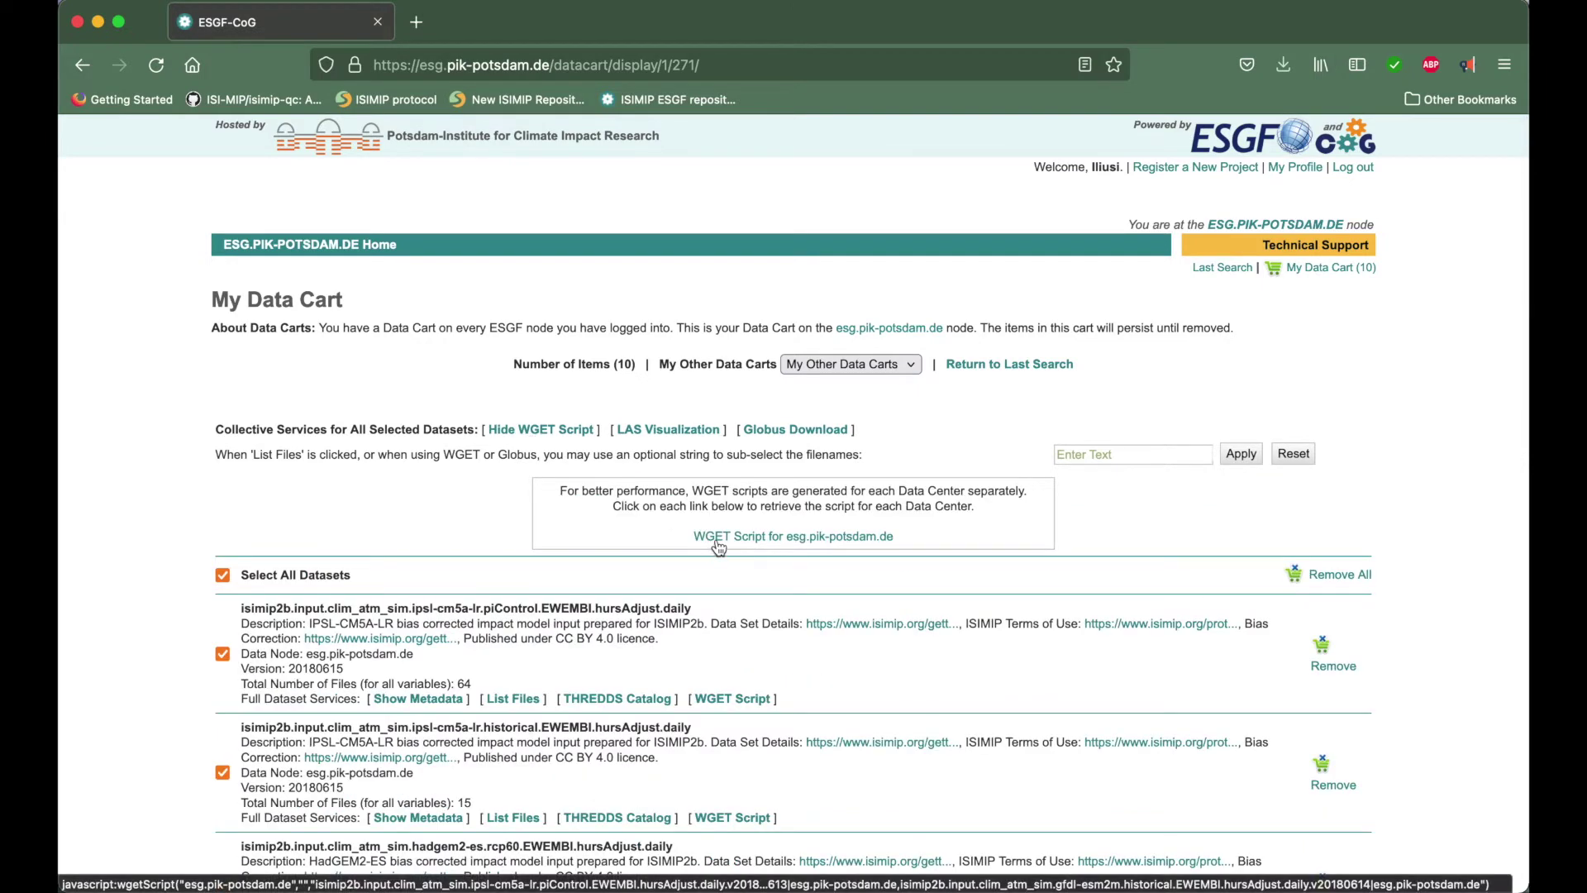
- Return to the ISIMIP ESGF home, view the Tutorials link, then open data.isimip.org search
click(636, 101)
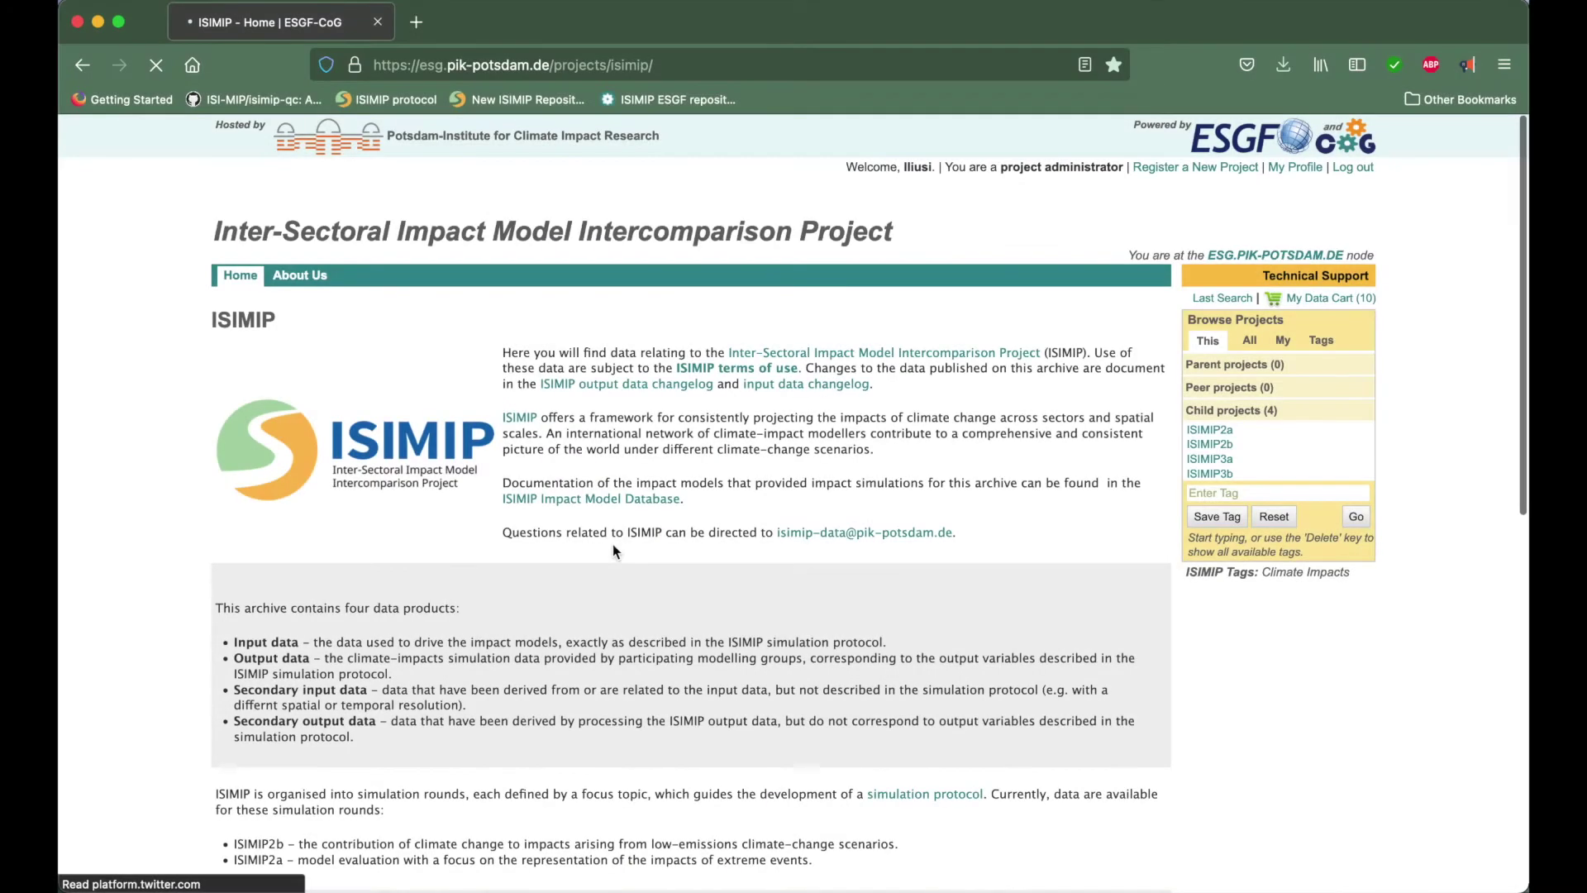
scroll(613, 545, down, 5)
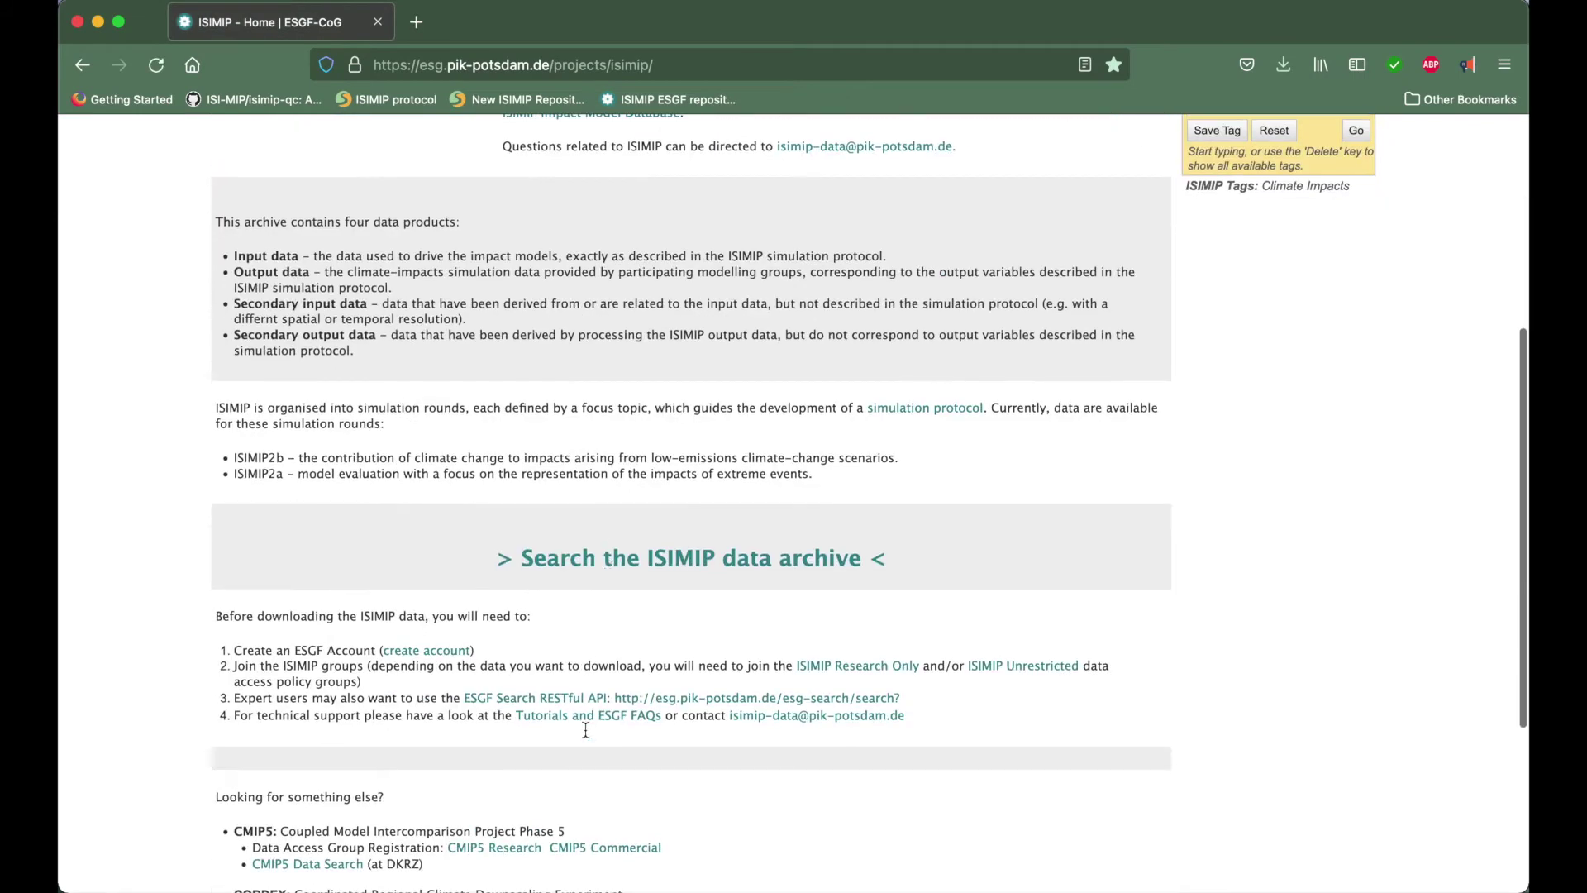
click(586, 705)
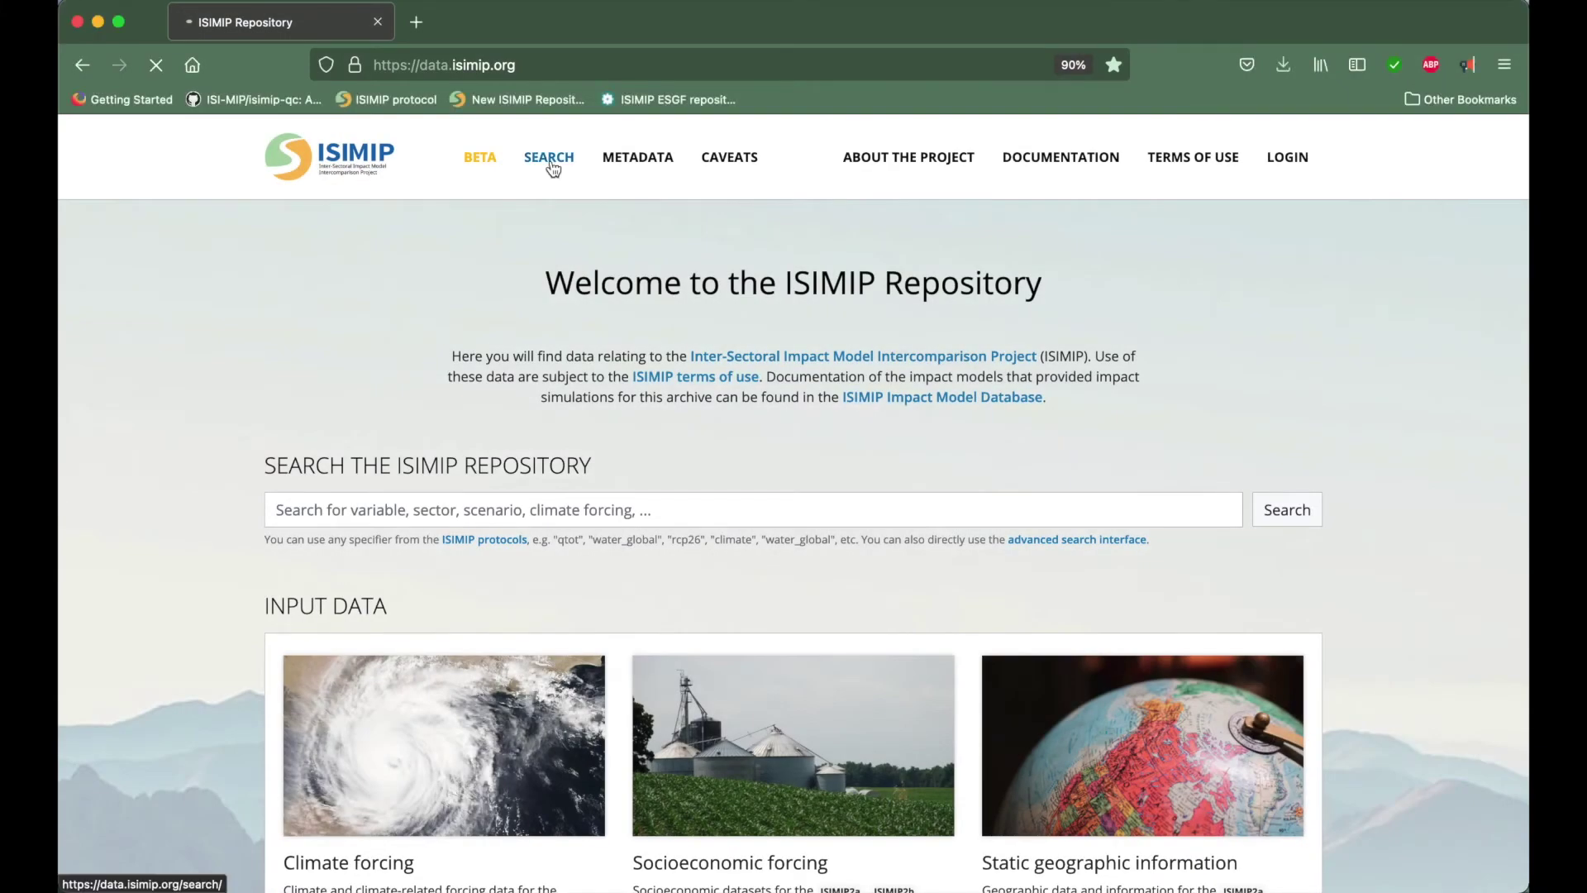
click(552, 165)
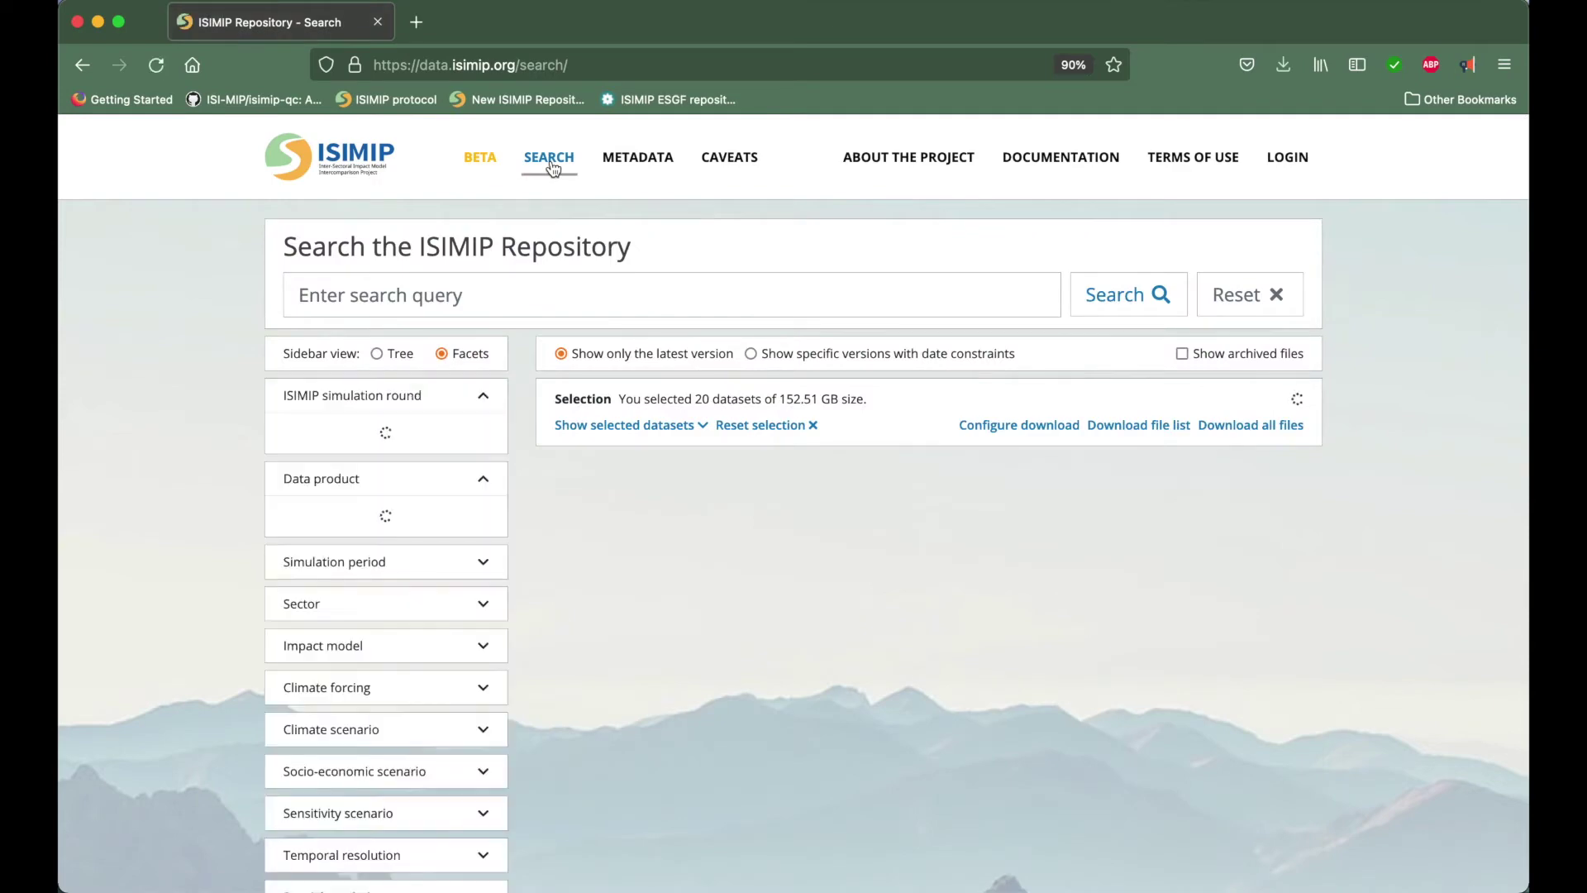
- Filter the repository to the ISIMIP2b simulation round and Input Data
scroll(487, 421, down, 3)
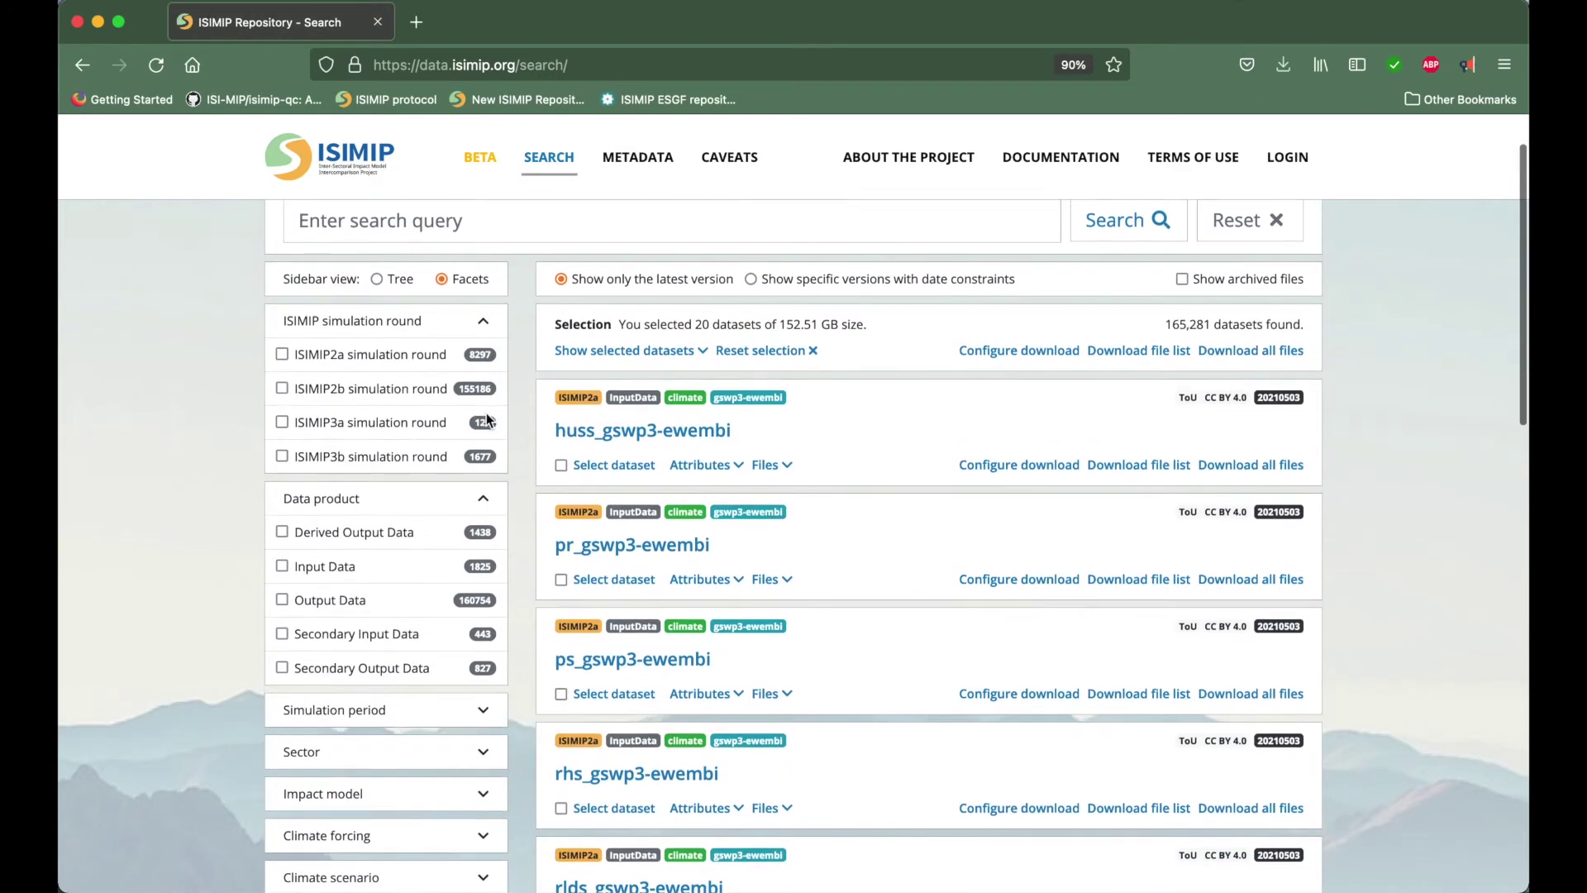
scroll(487, 419, down, 5)
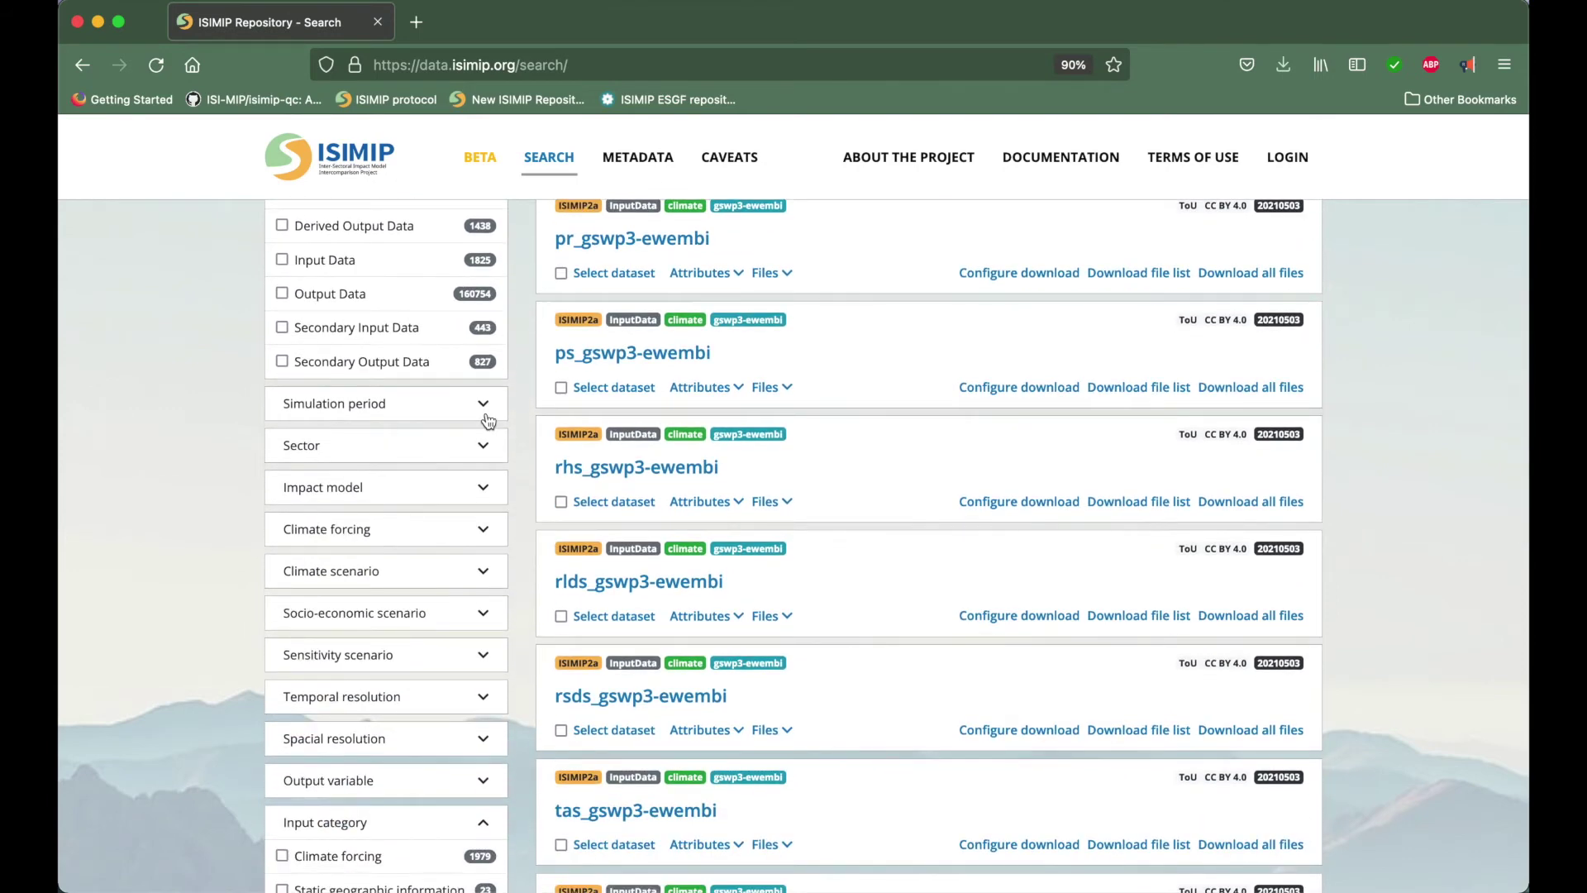
scroll(486, 419, down, 3)
scroll(486, 420, down, 5)
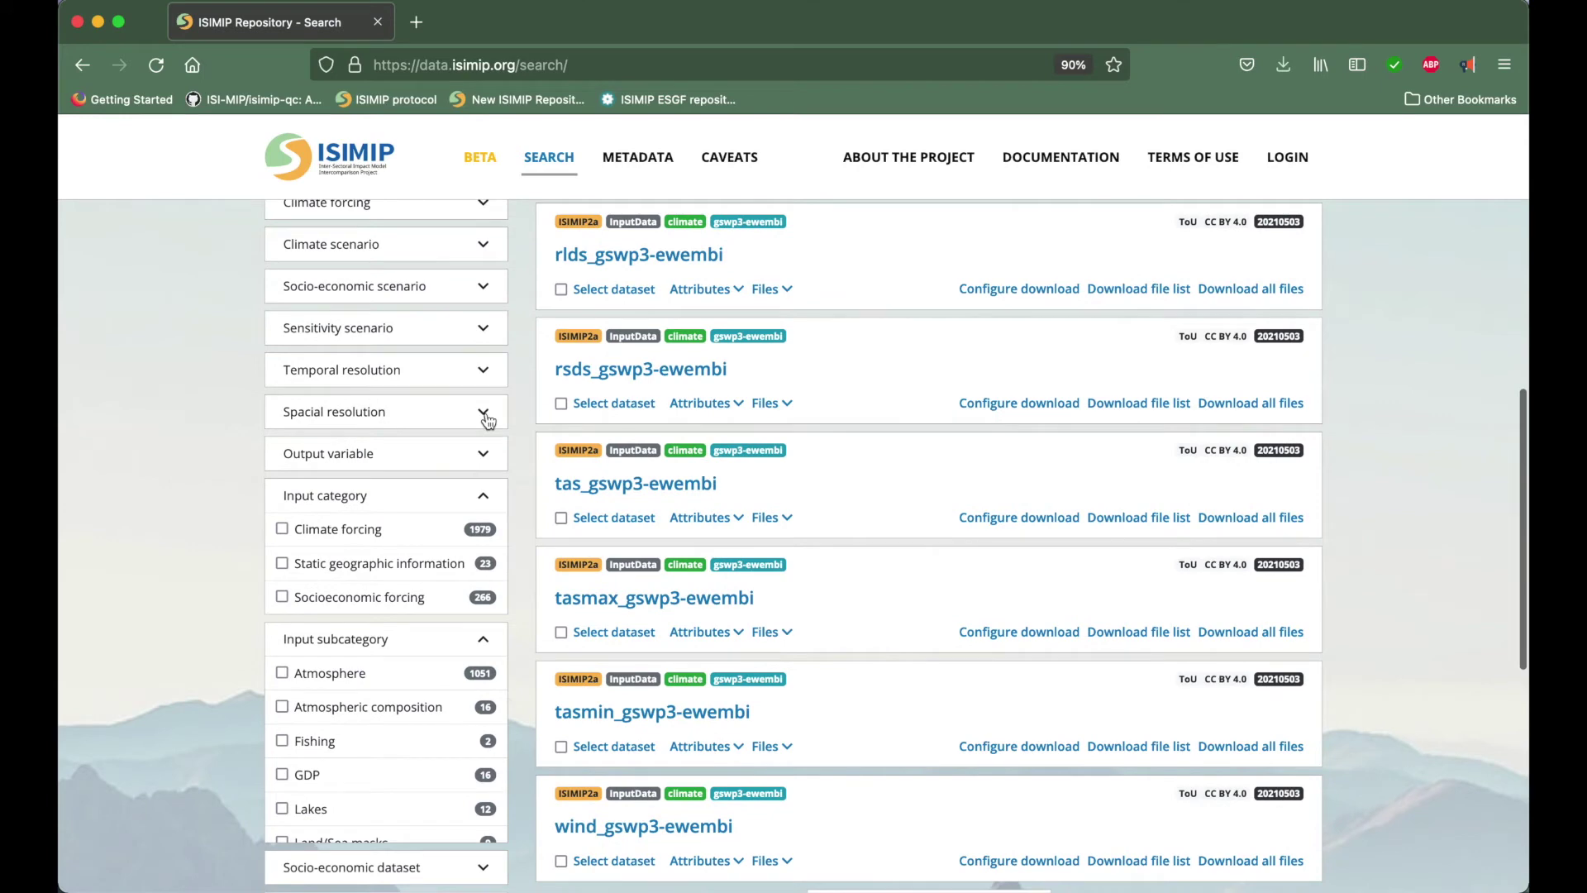
scroll(487, 419, up, 12)
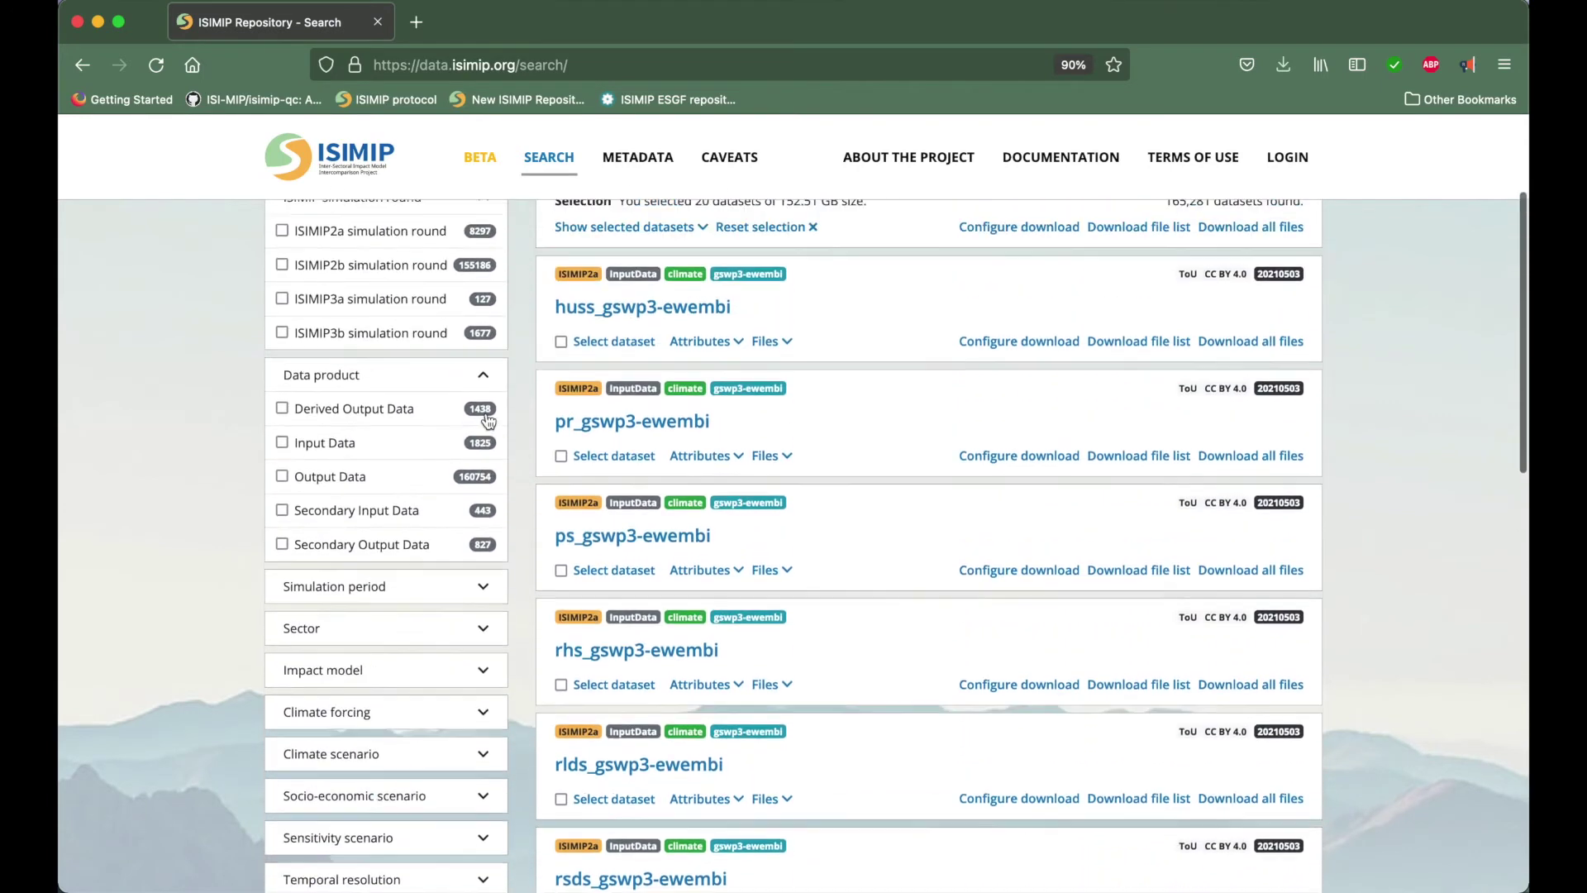
scroll(488, 422, up, 3)
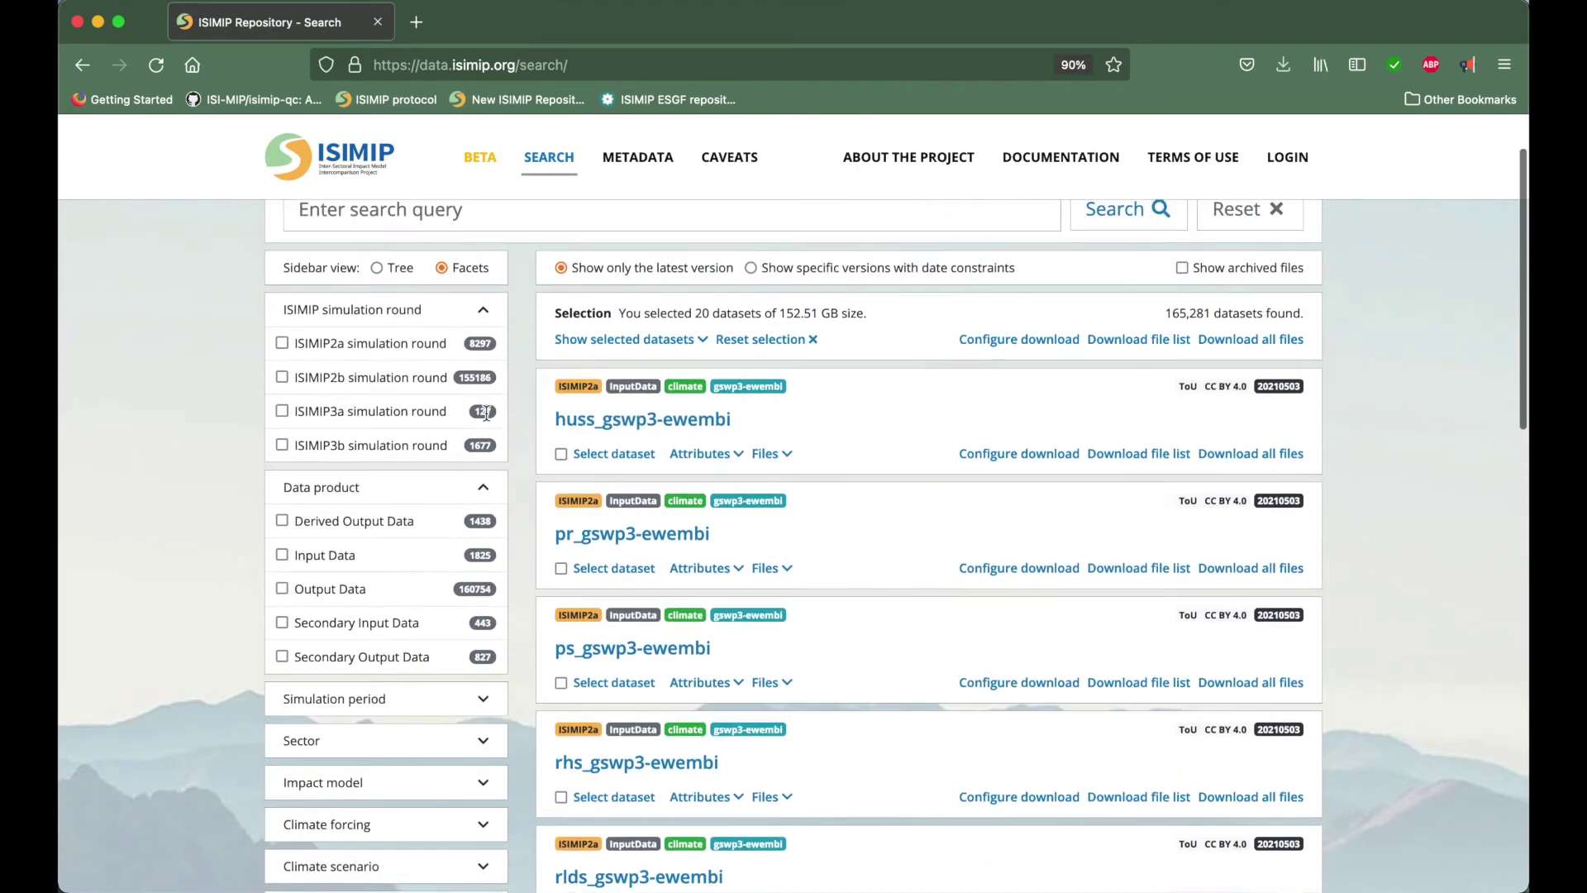
click(282, 378)
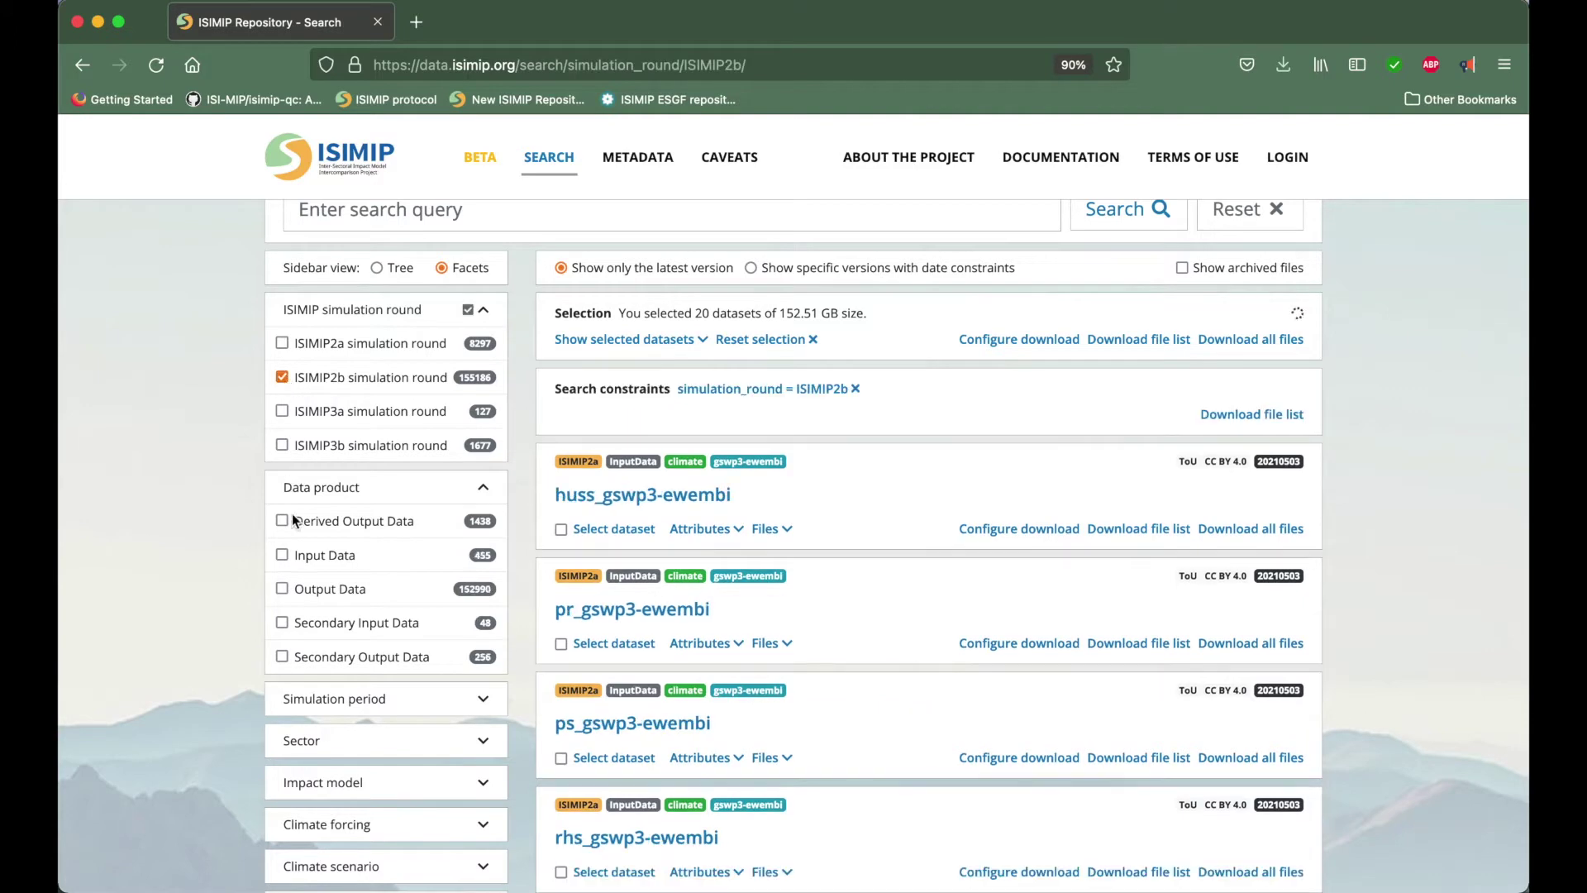
click(282, 555)
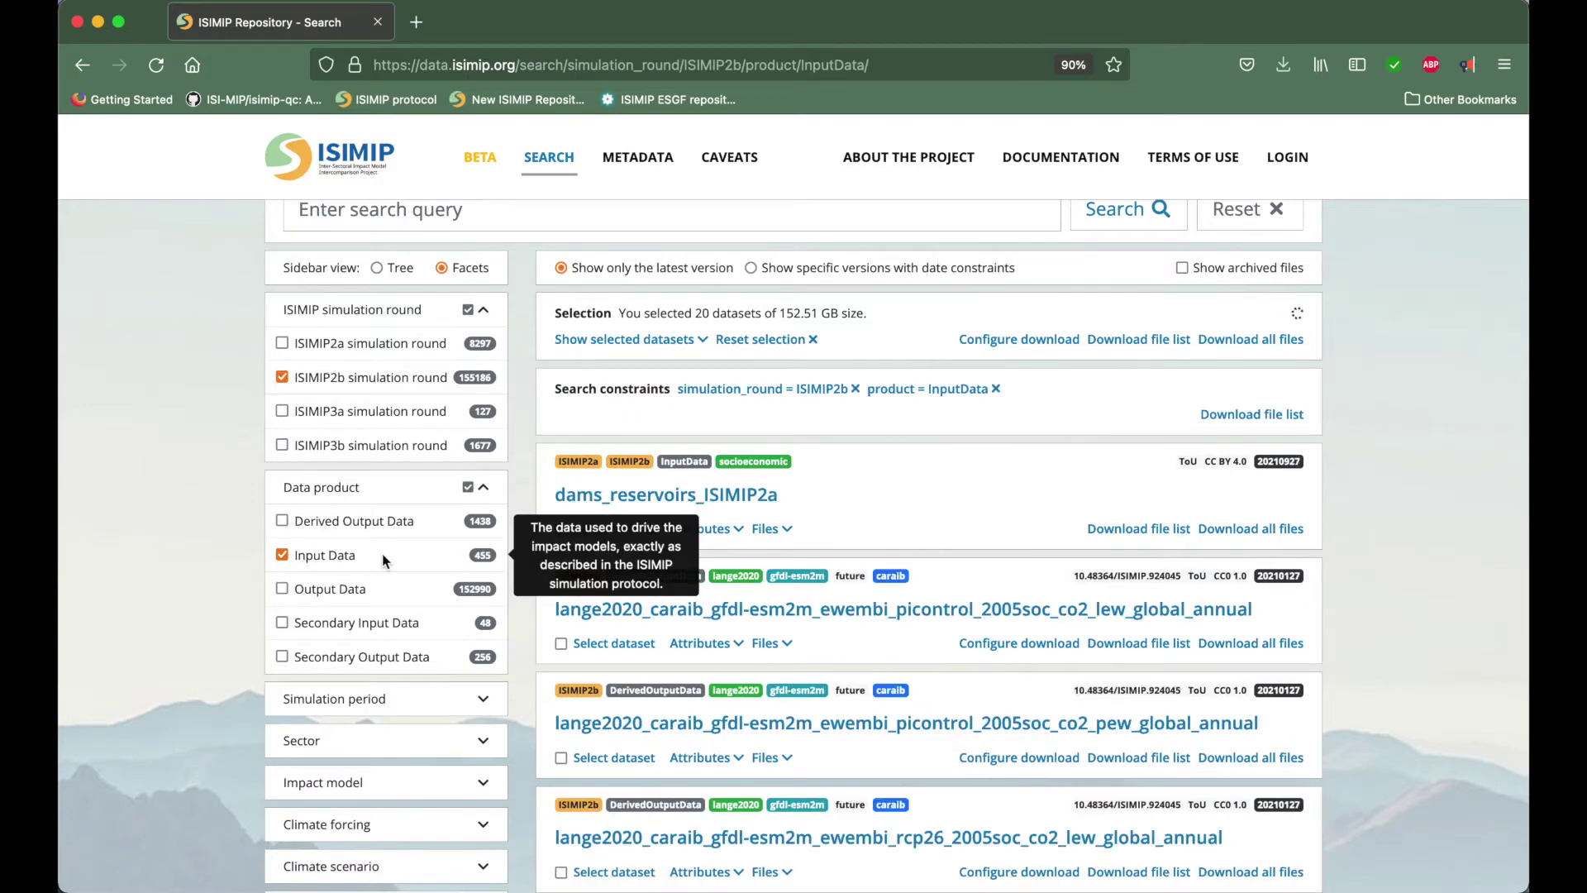
- Narrow to Climate forcing Atmosphere data and list the GFDL-ESM2M historical hurs files
scroll(383, 561, down, 6)
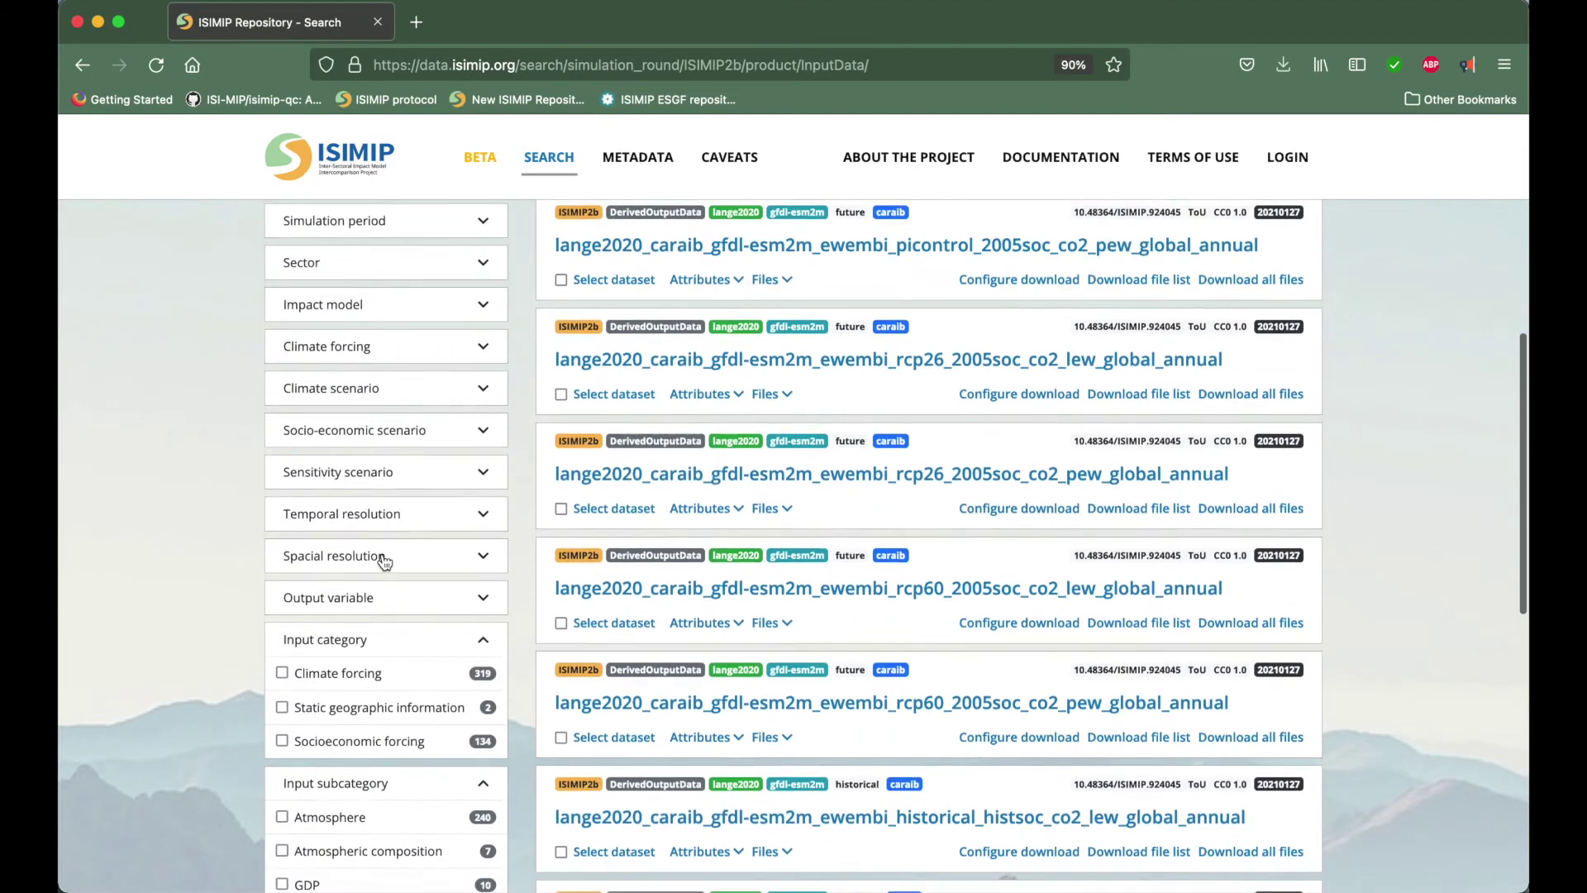
click(282, 661)
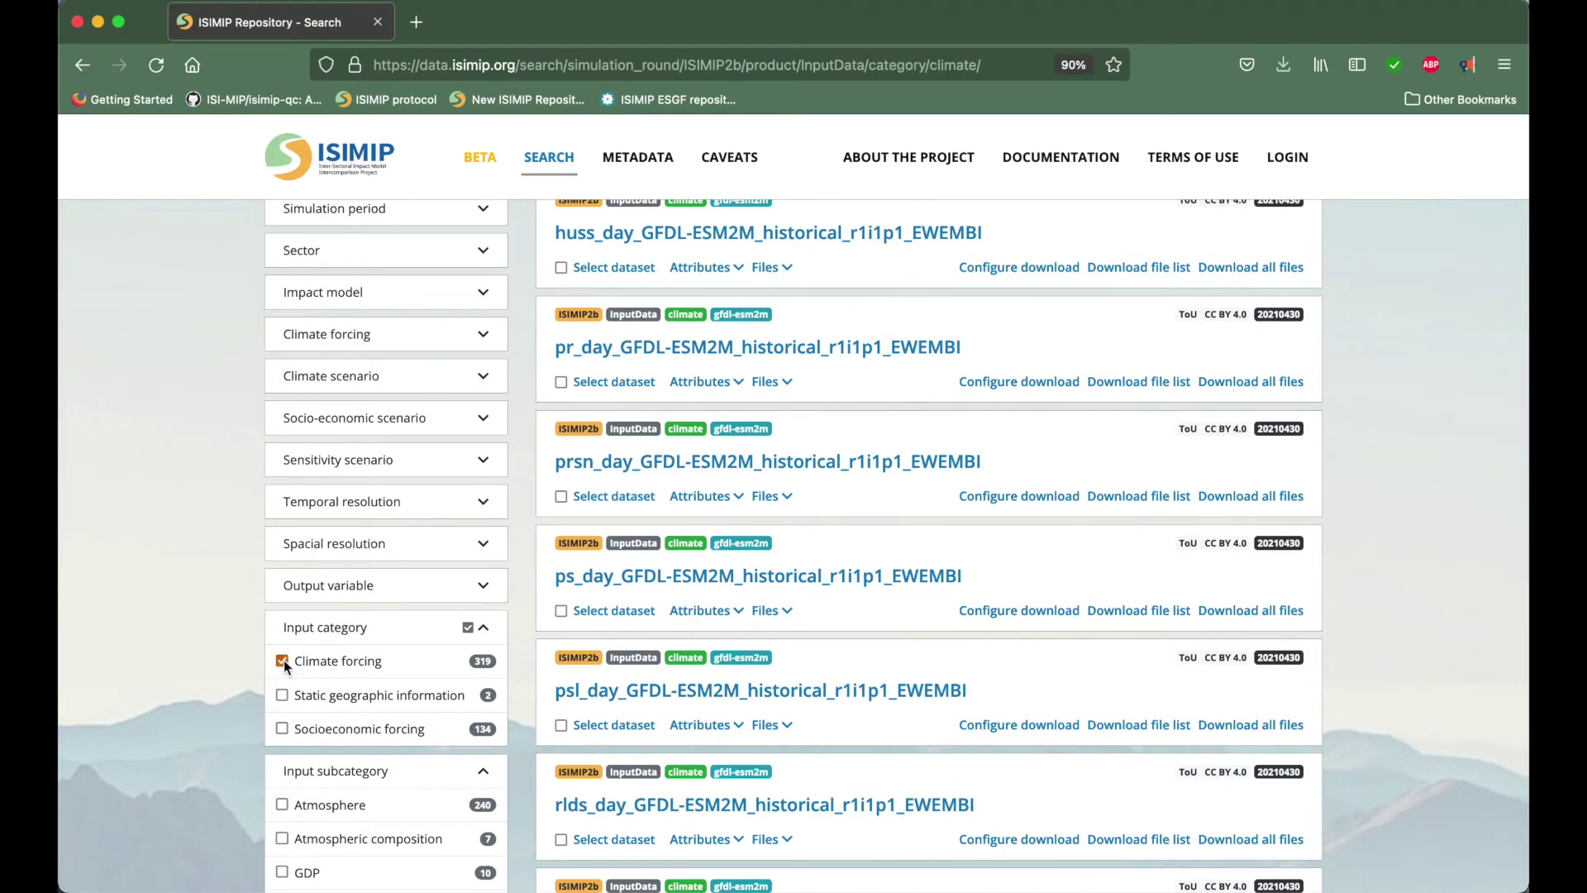
scroll(284, 660, down, 3)
click(282, 605)
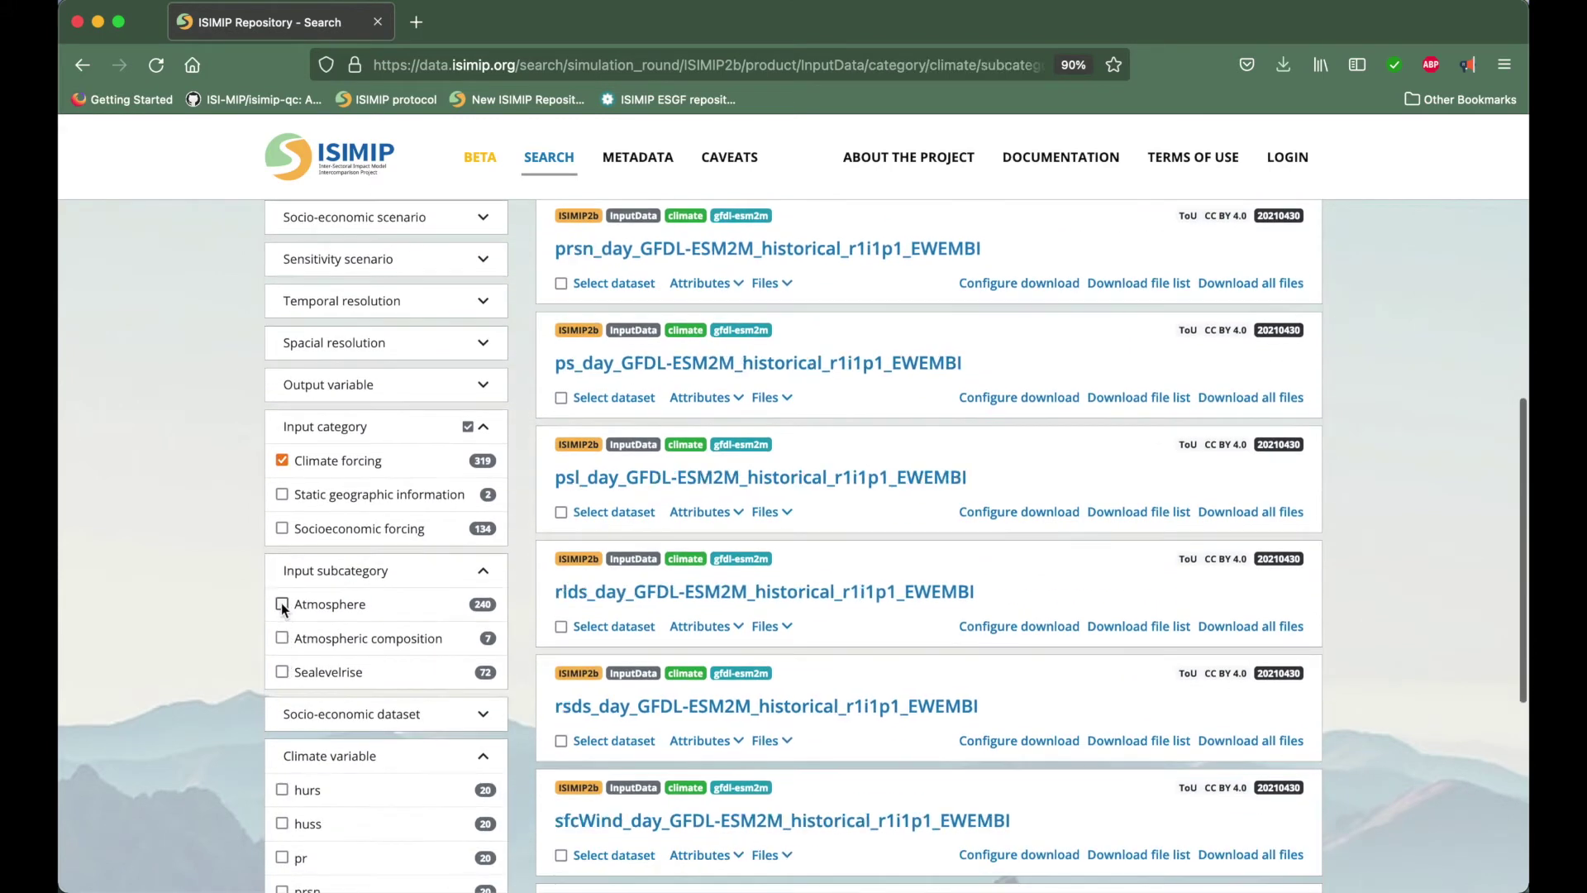
scroll(281, 603, down, 2)
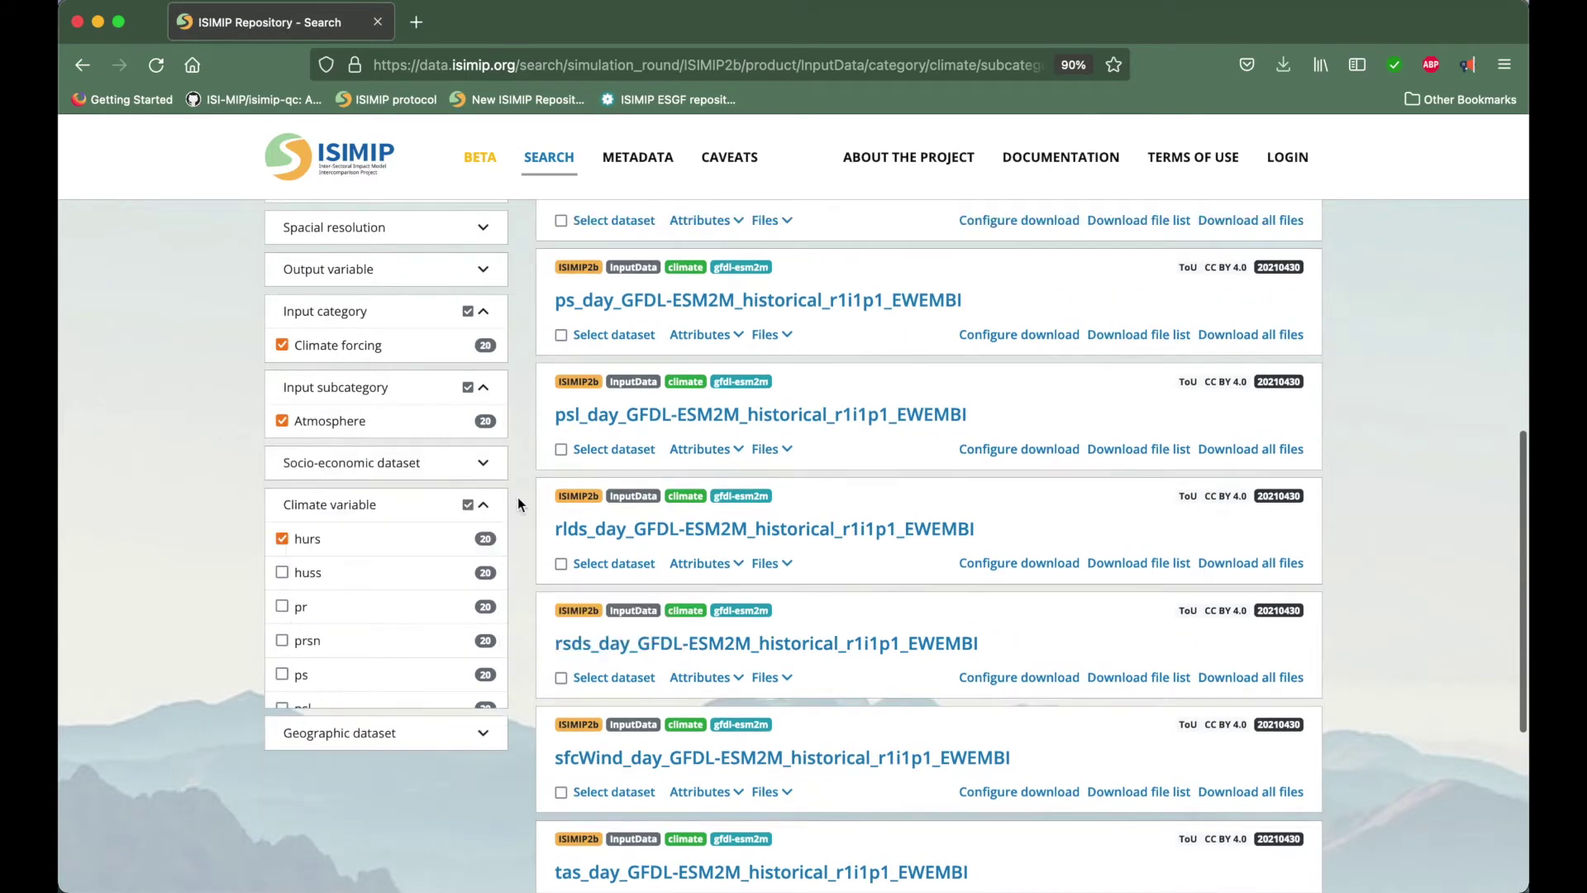
scroll(518, 500, up, 6)
scroll(517, 502, up, 3)
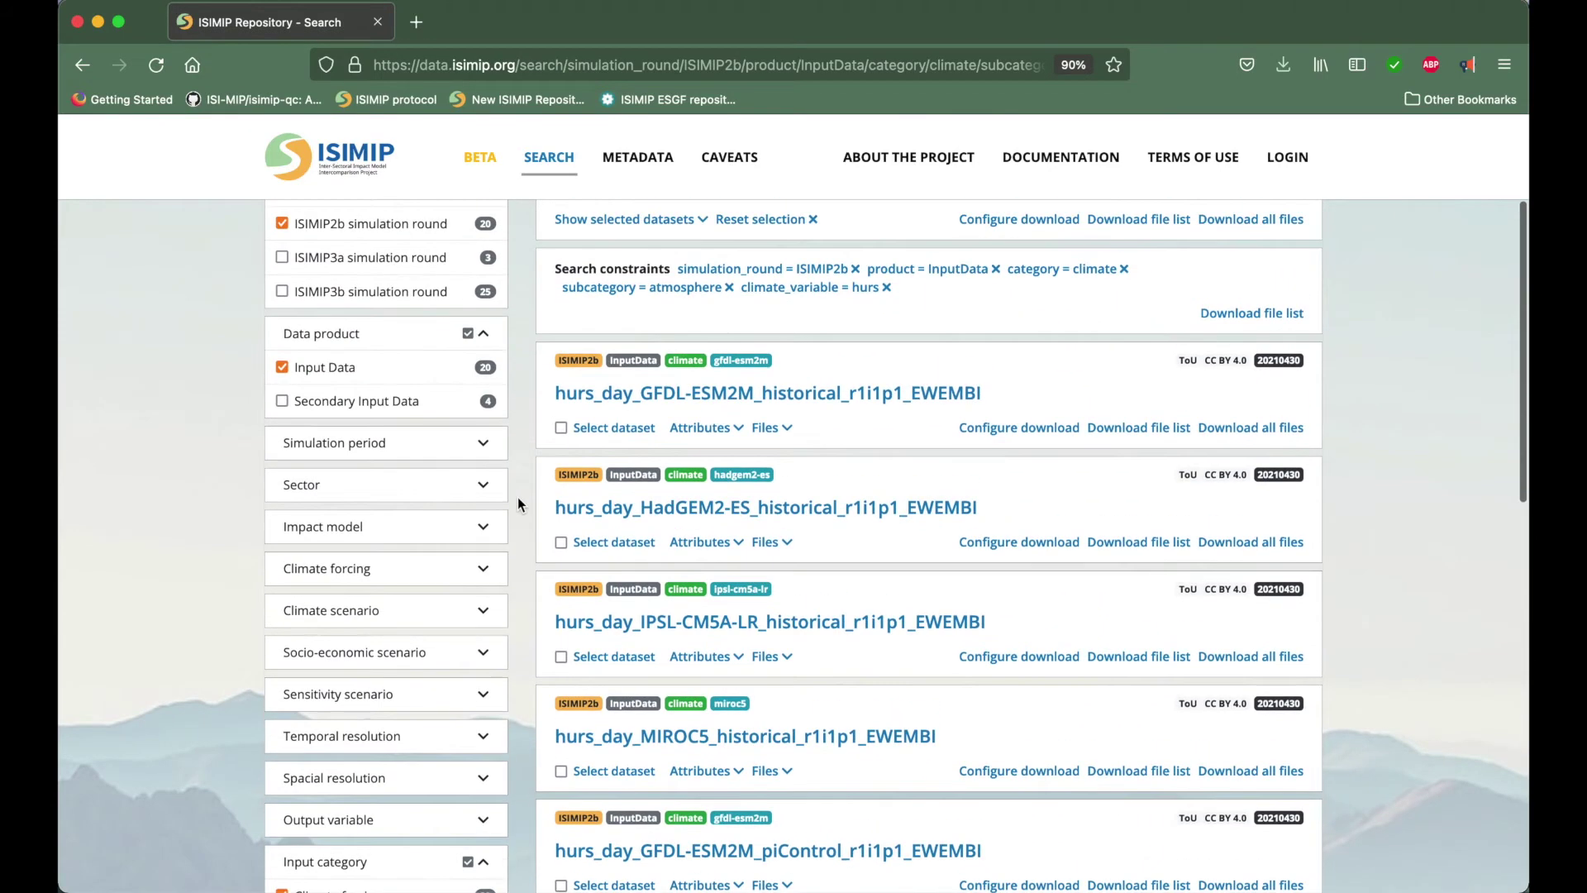
scroll(519, 503, up, 2)
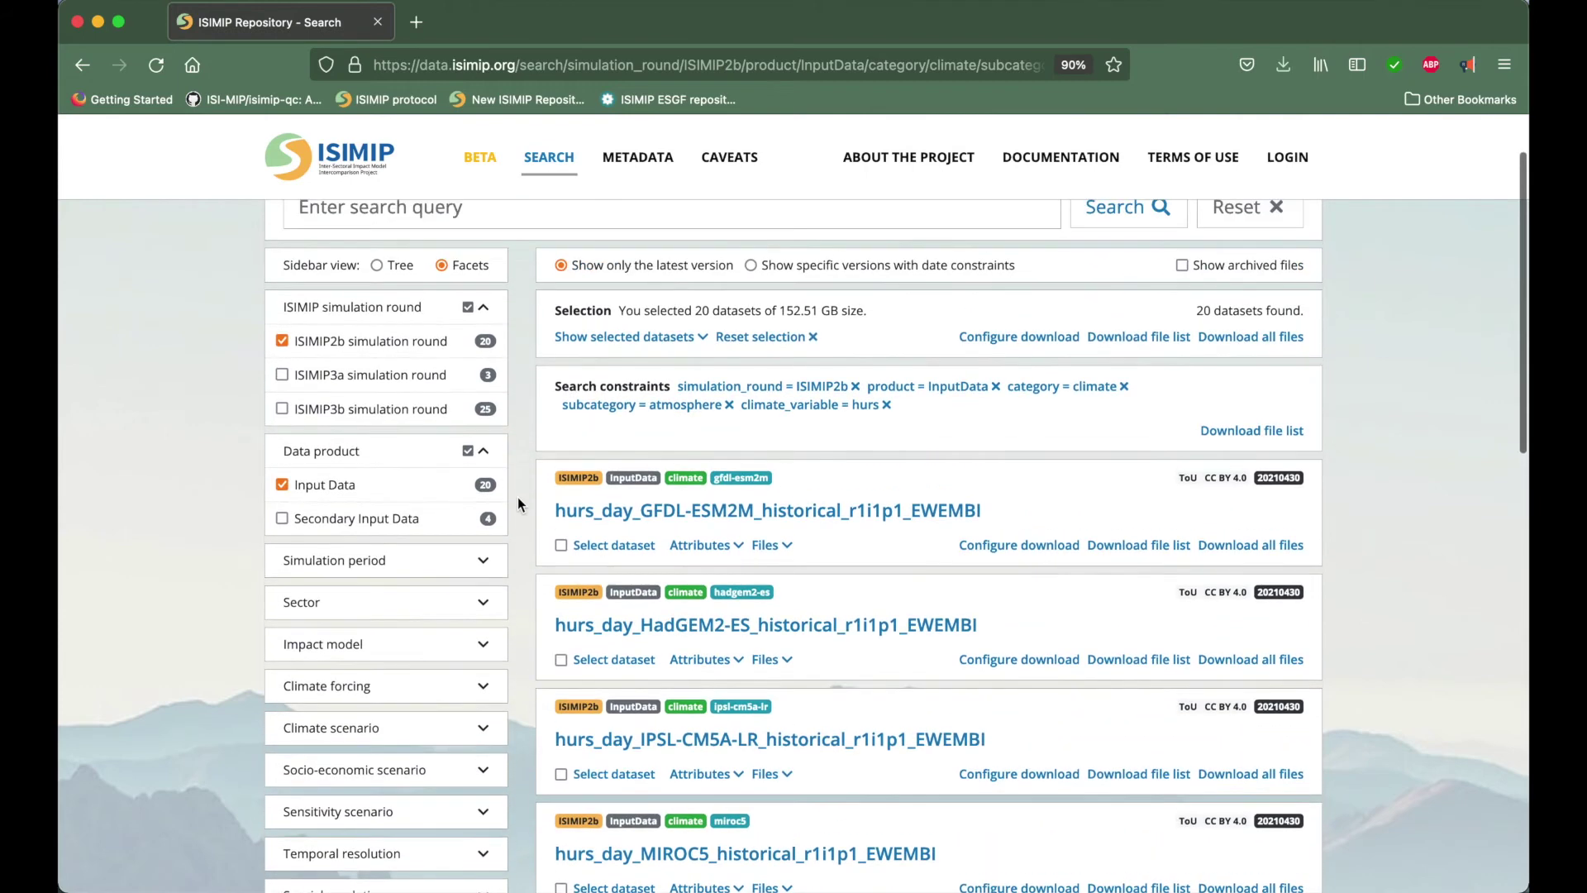
click(785, 547)
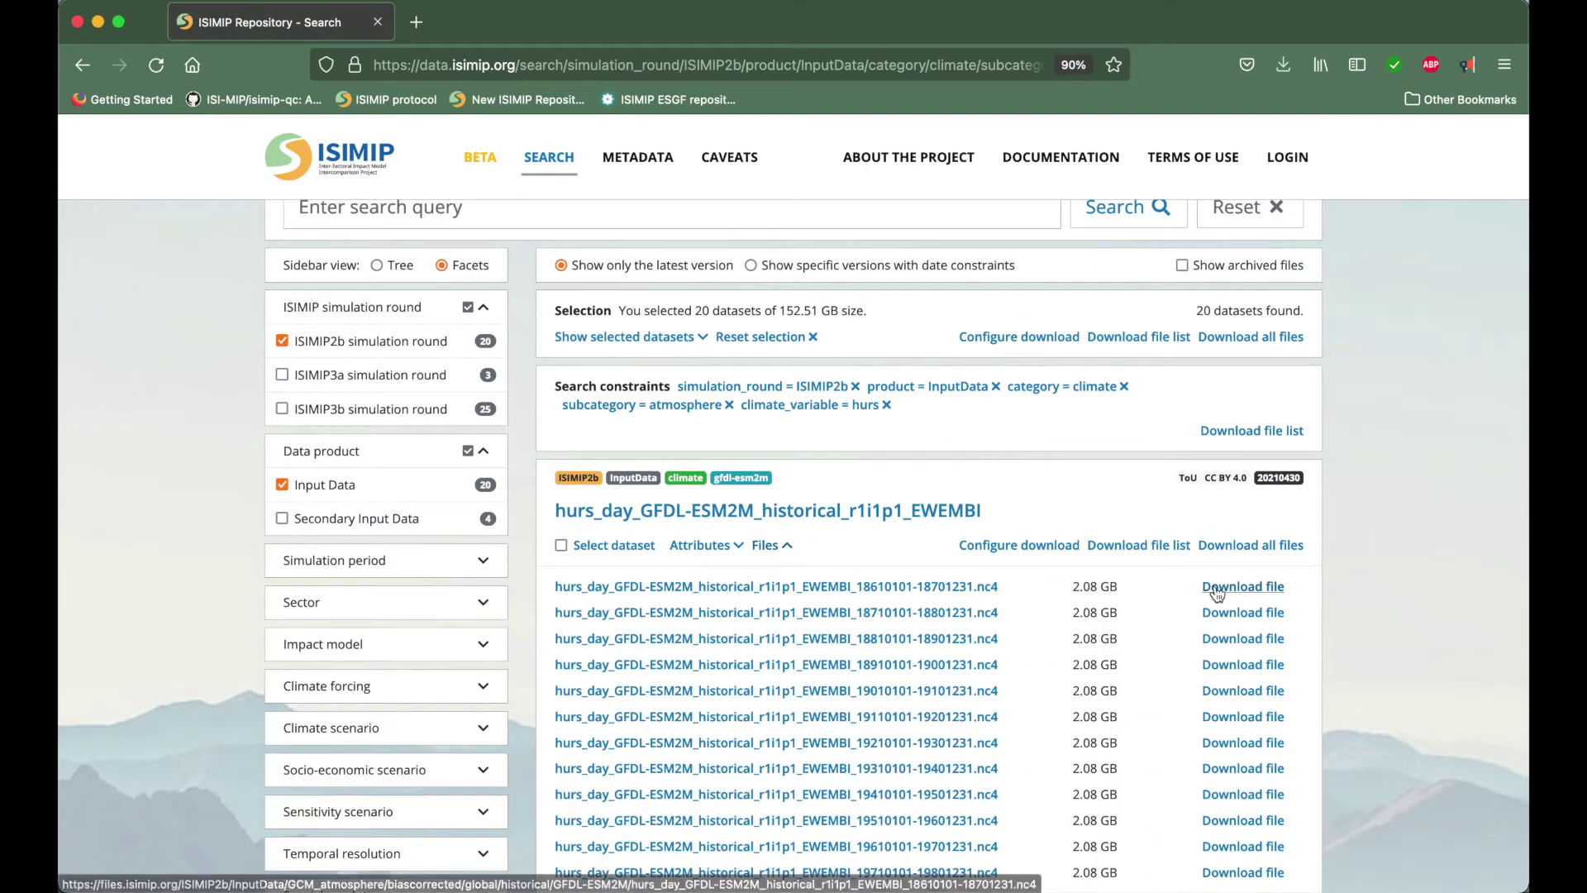
- Show the 20 selected datasets and expand their file table on the Configure download page
click(562, 545)
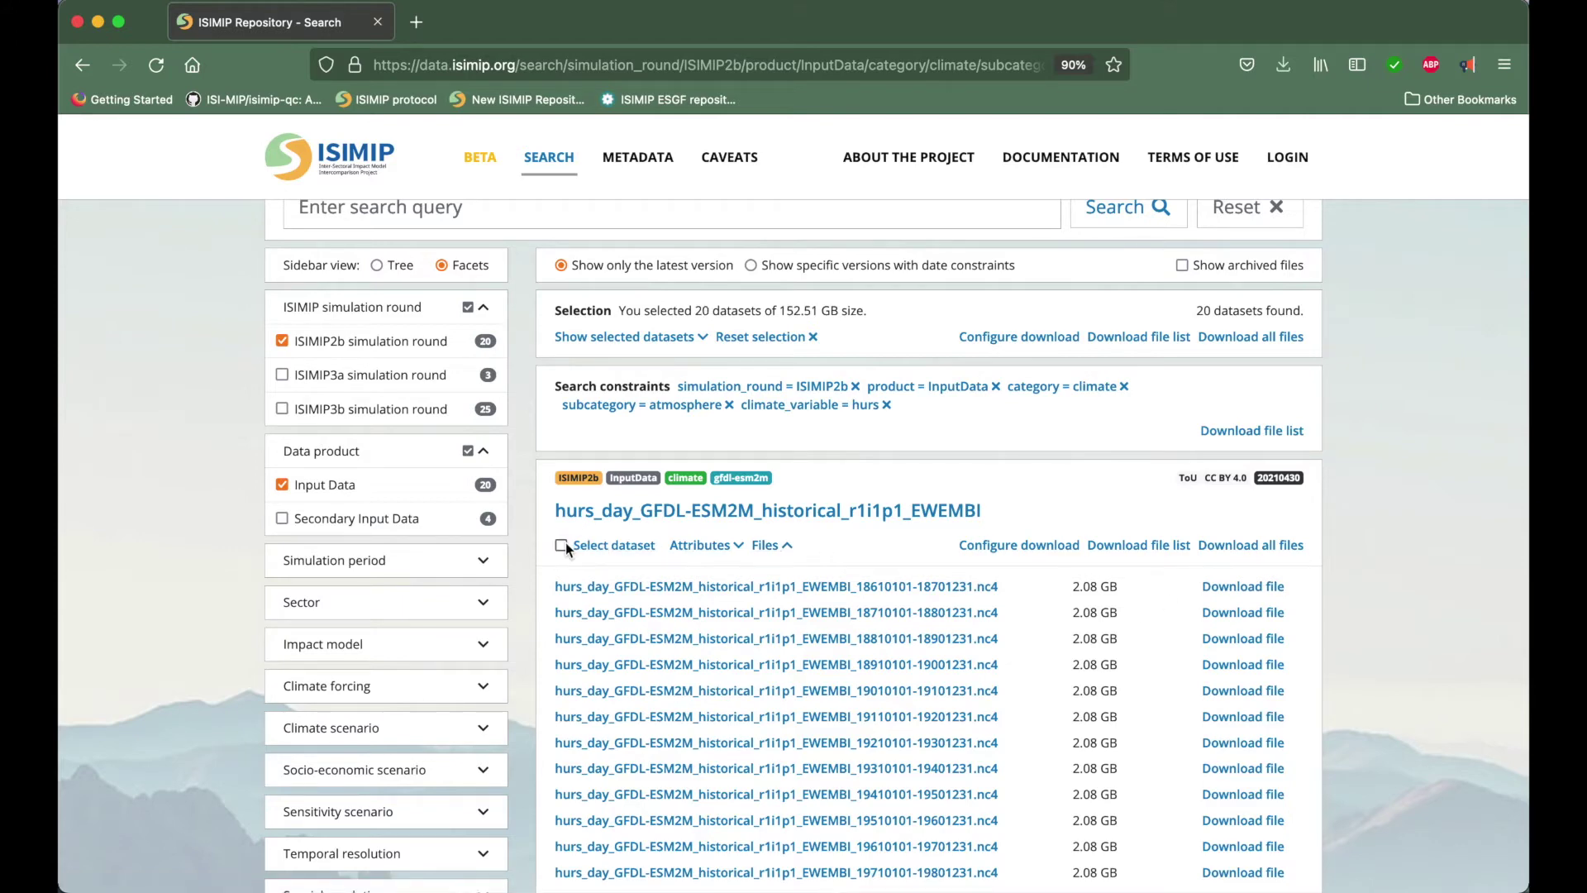
click(701, 337)
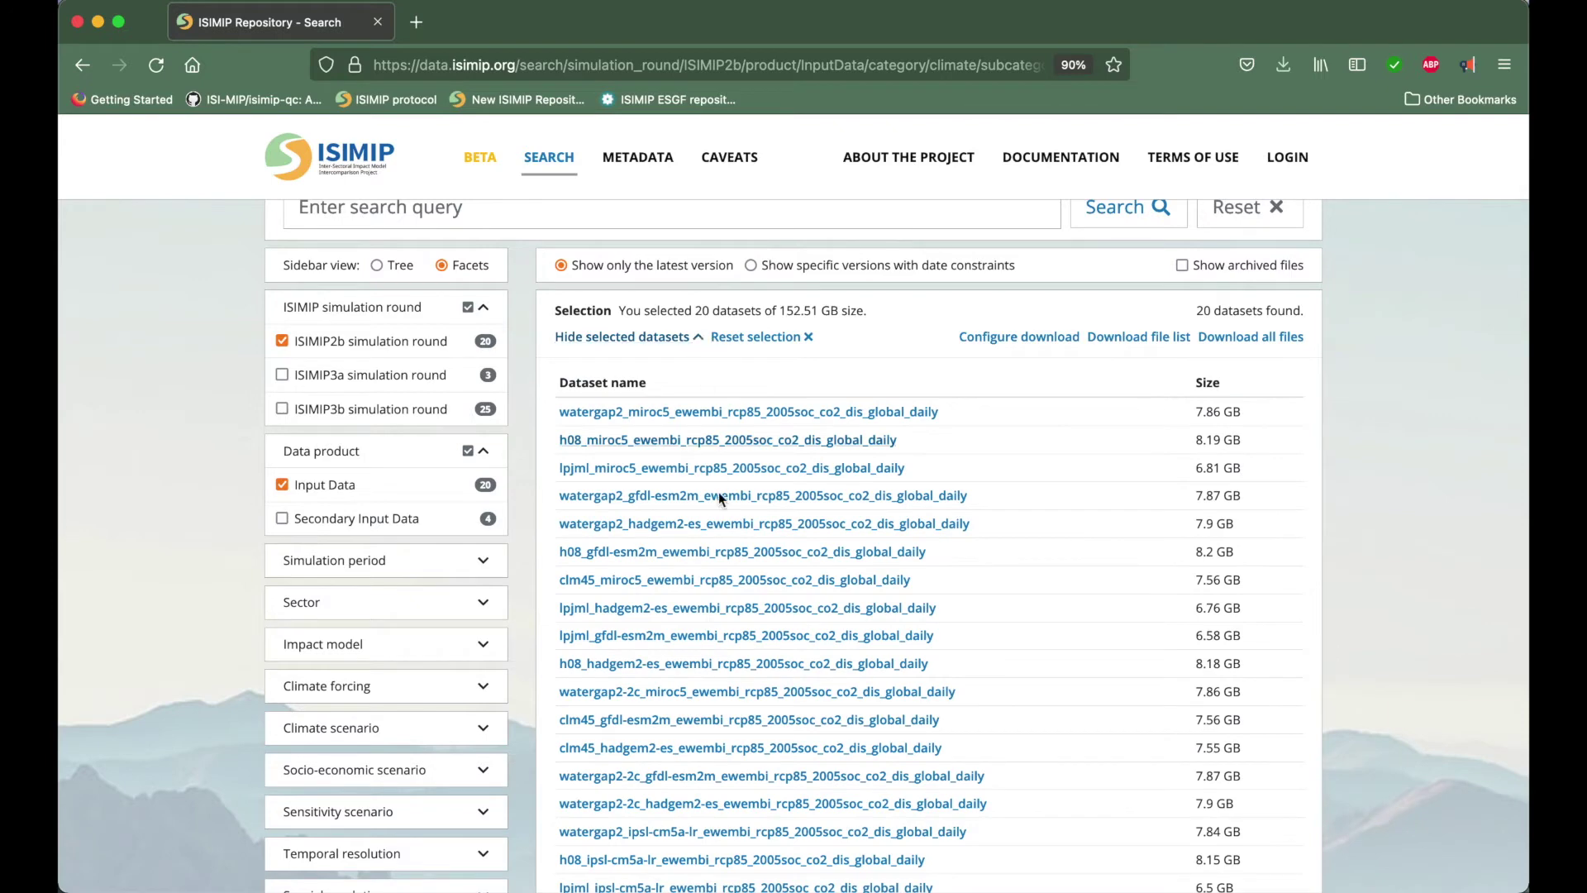
scroll(748, 578, down, 3)
scroll(750, 611, down, 3)
scroll(750, 608, up, 6)
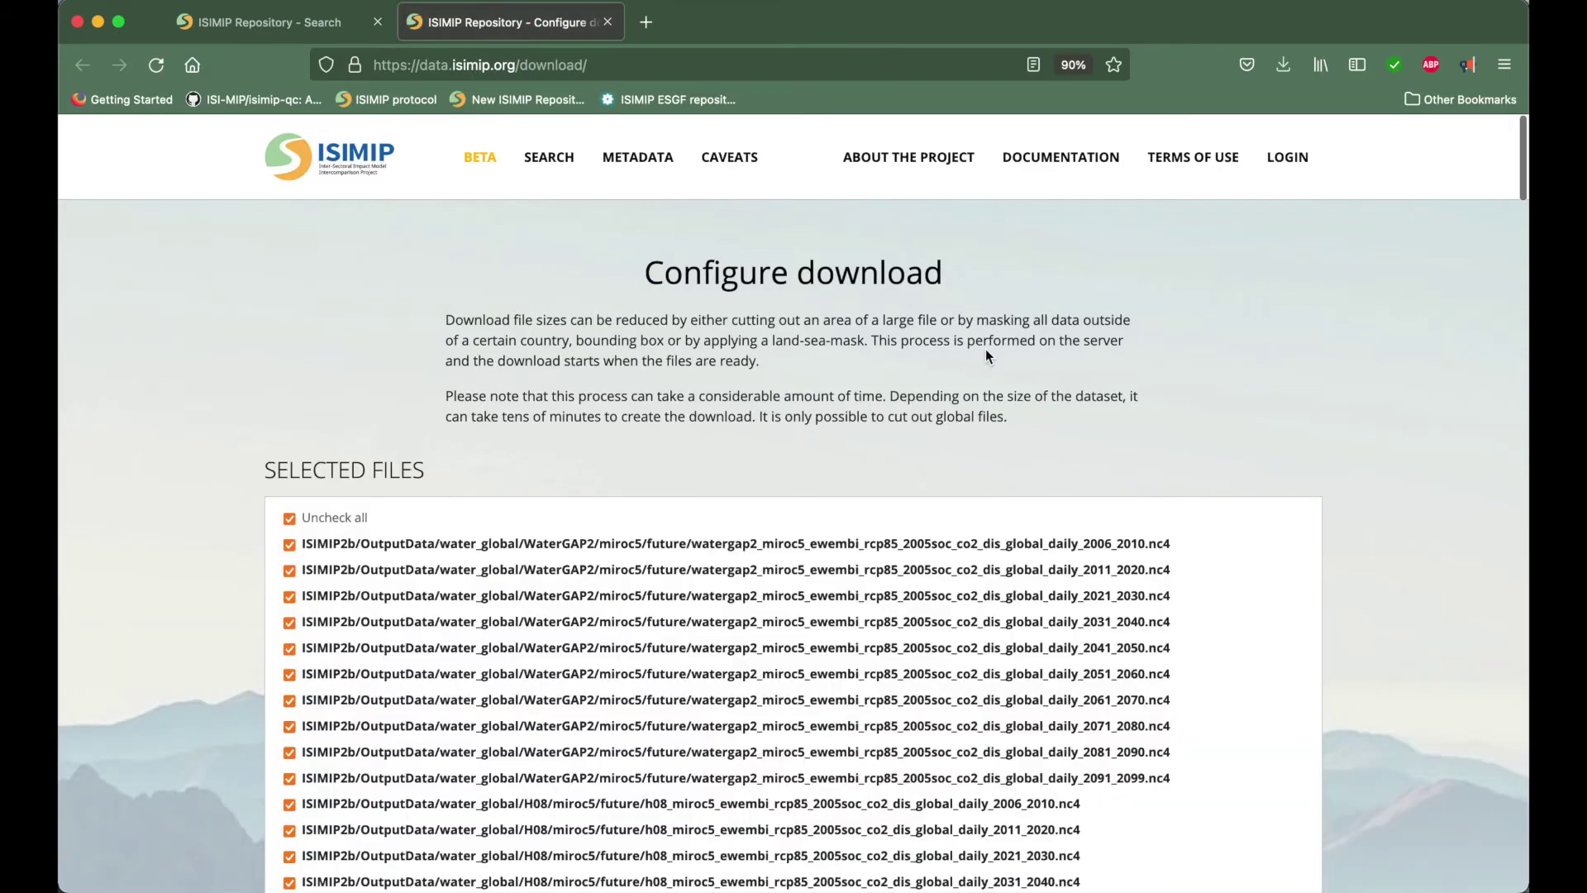
- Scroll past the selected files to the Cut Out Area and Mask Area download options
scroll(985, 349, down, 10)
scroll(985, 350, down, 15)
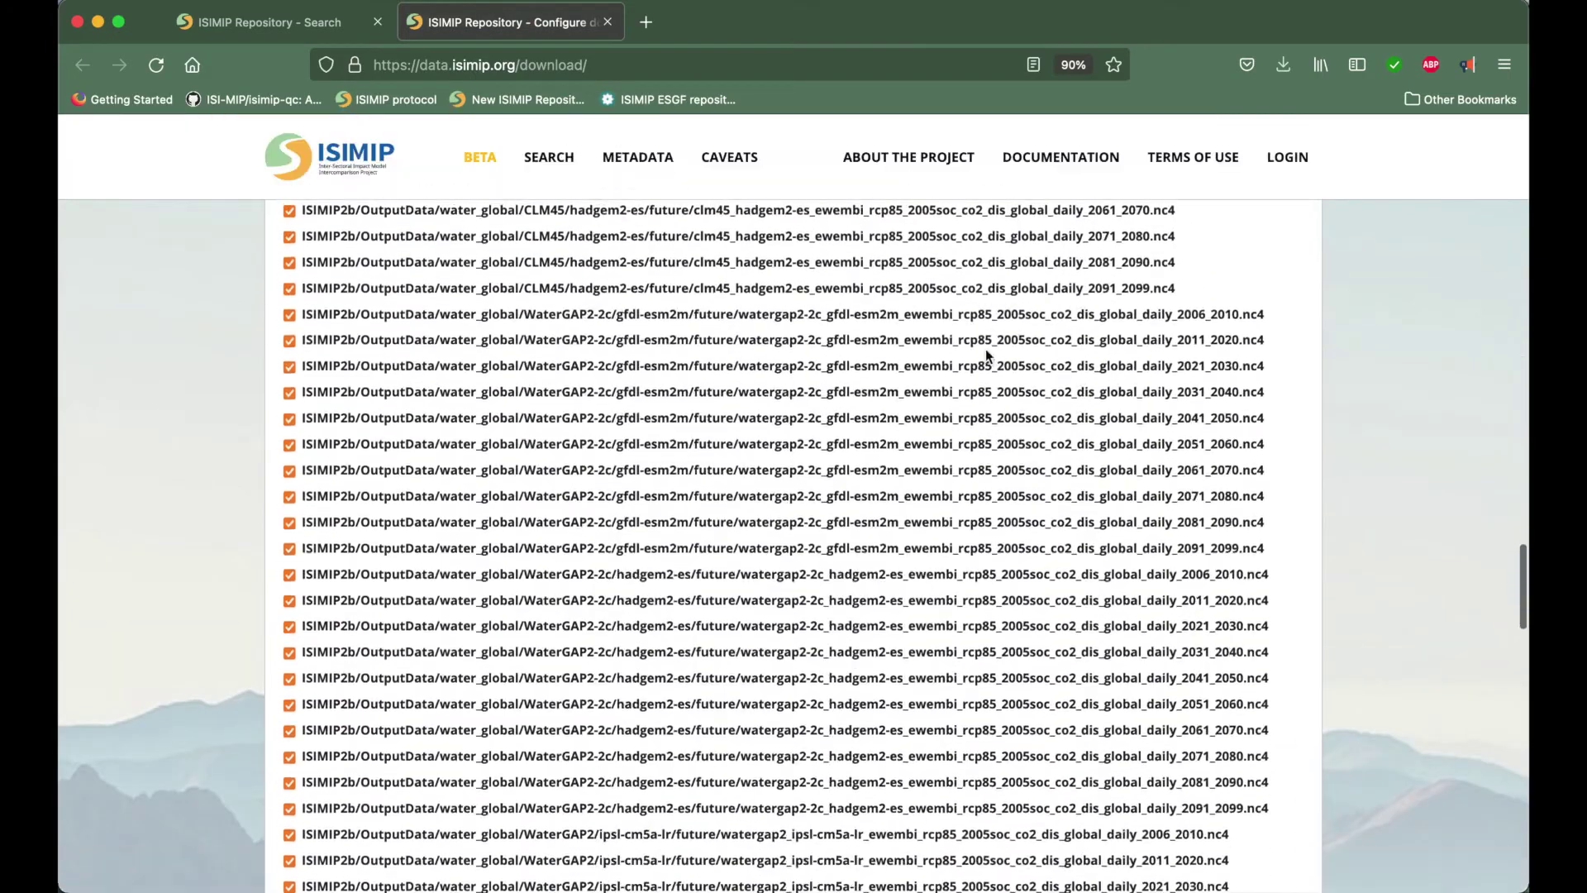
scroll(988, 356, down, 3)
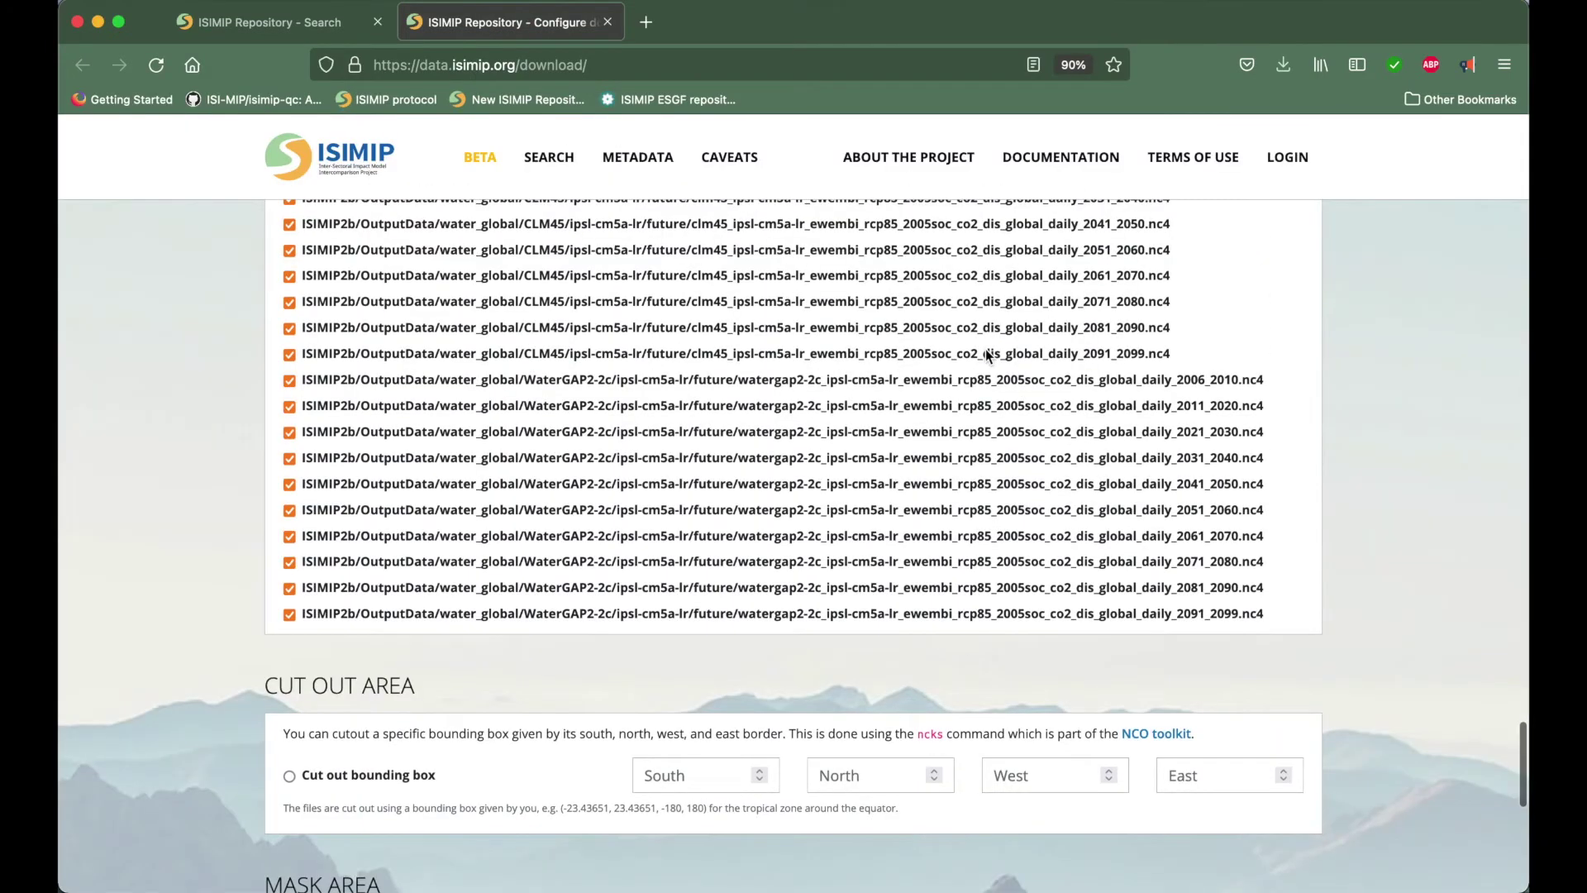
scroll(986, 351, down, 5)
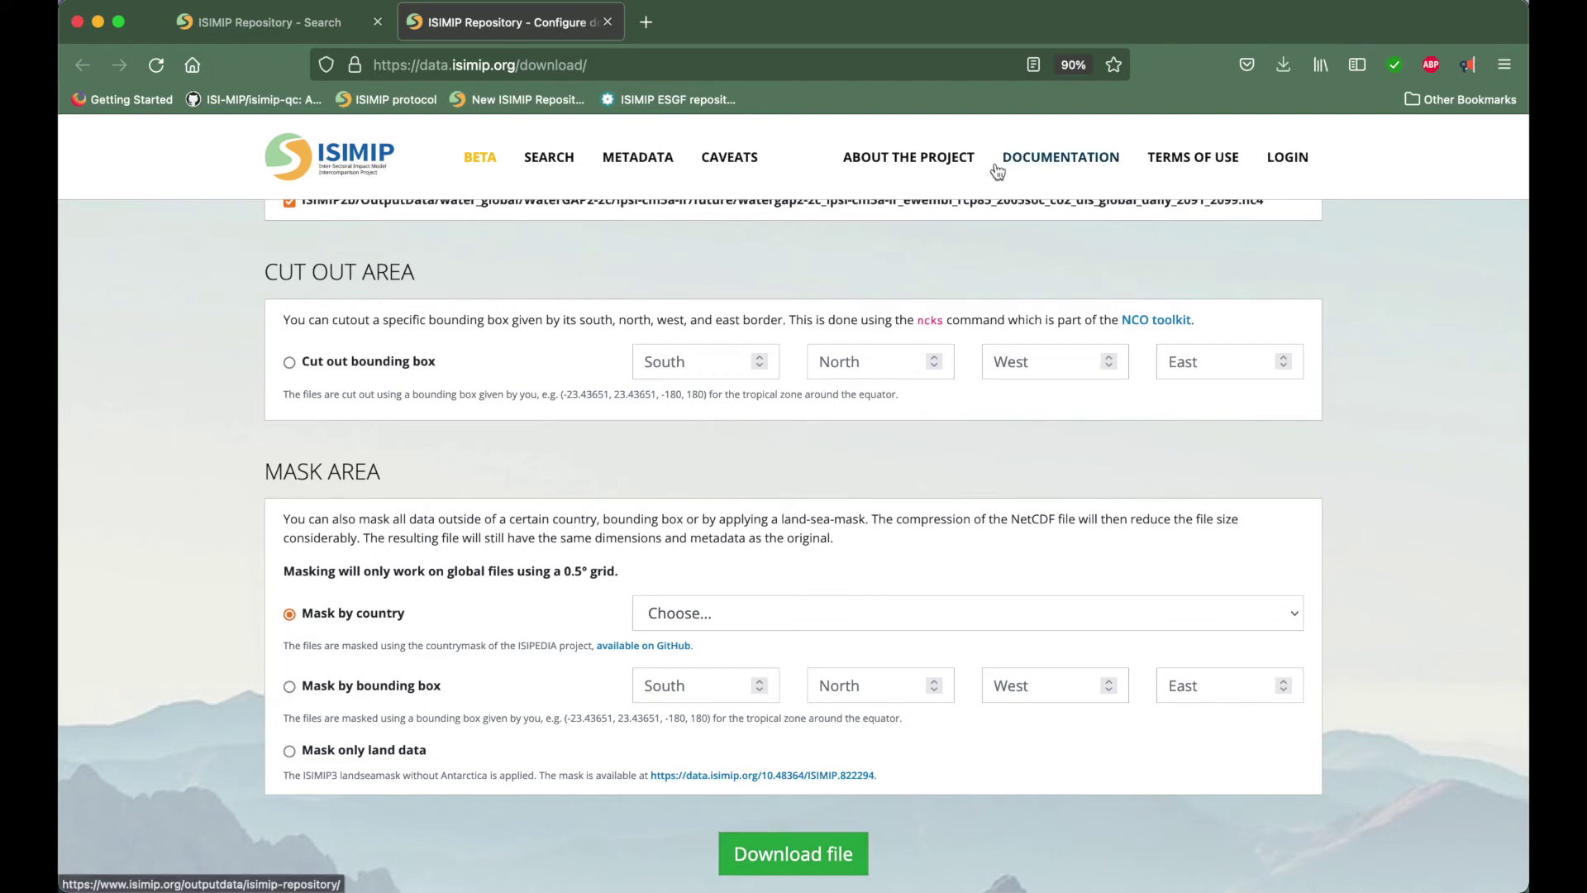
- Open the ISIMIP repository documentation and read its searching, download configuration and bulk download sections
click(1038, 150)
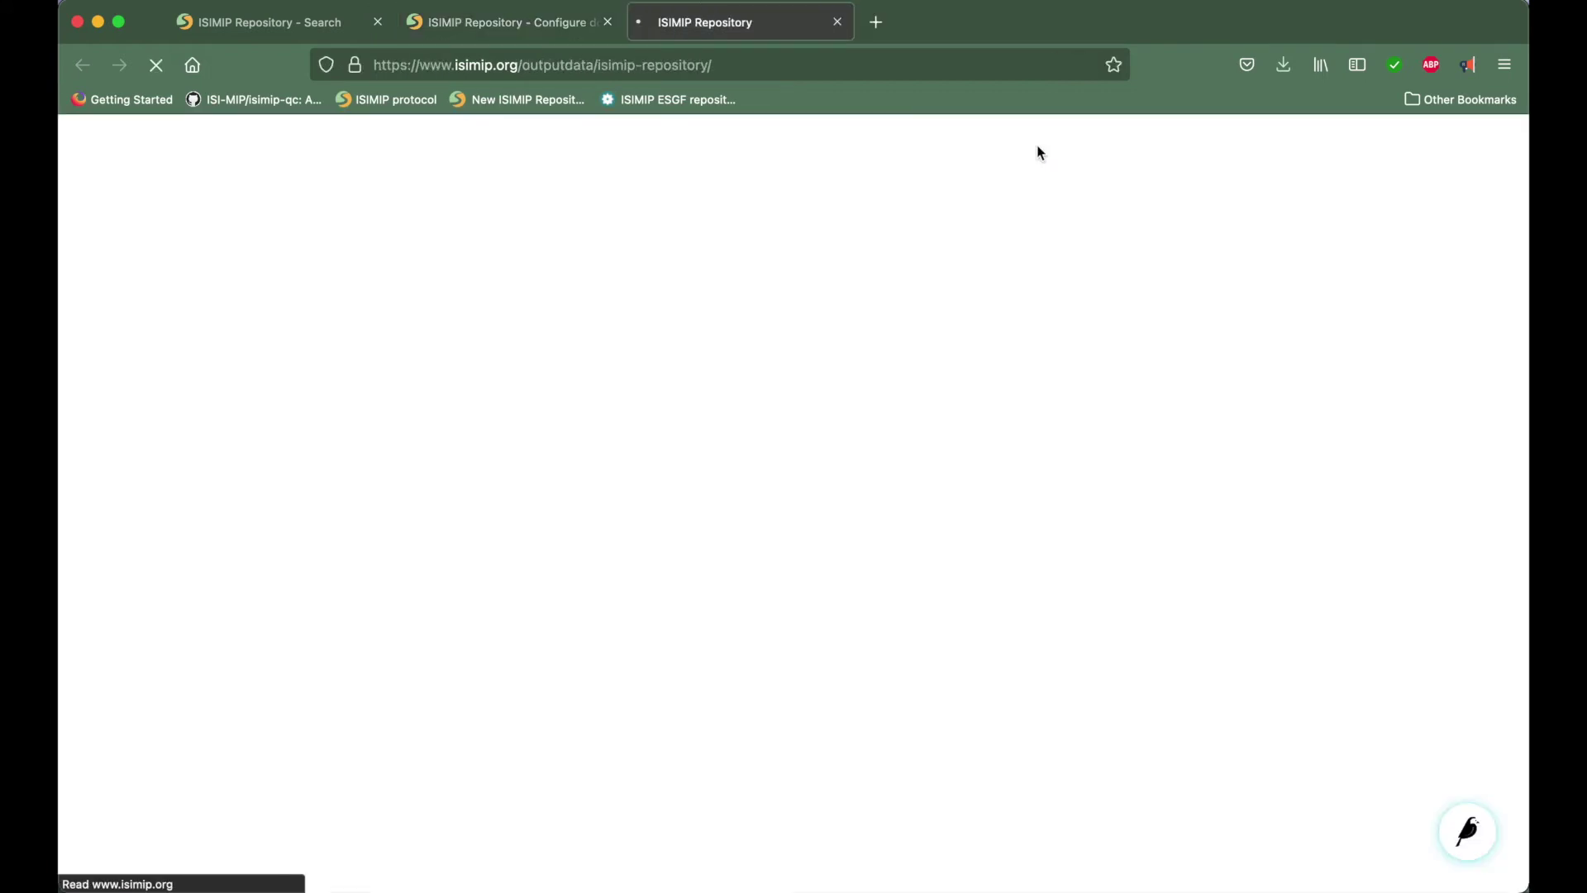
scroll(529, 588, down, 10)
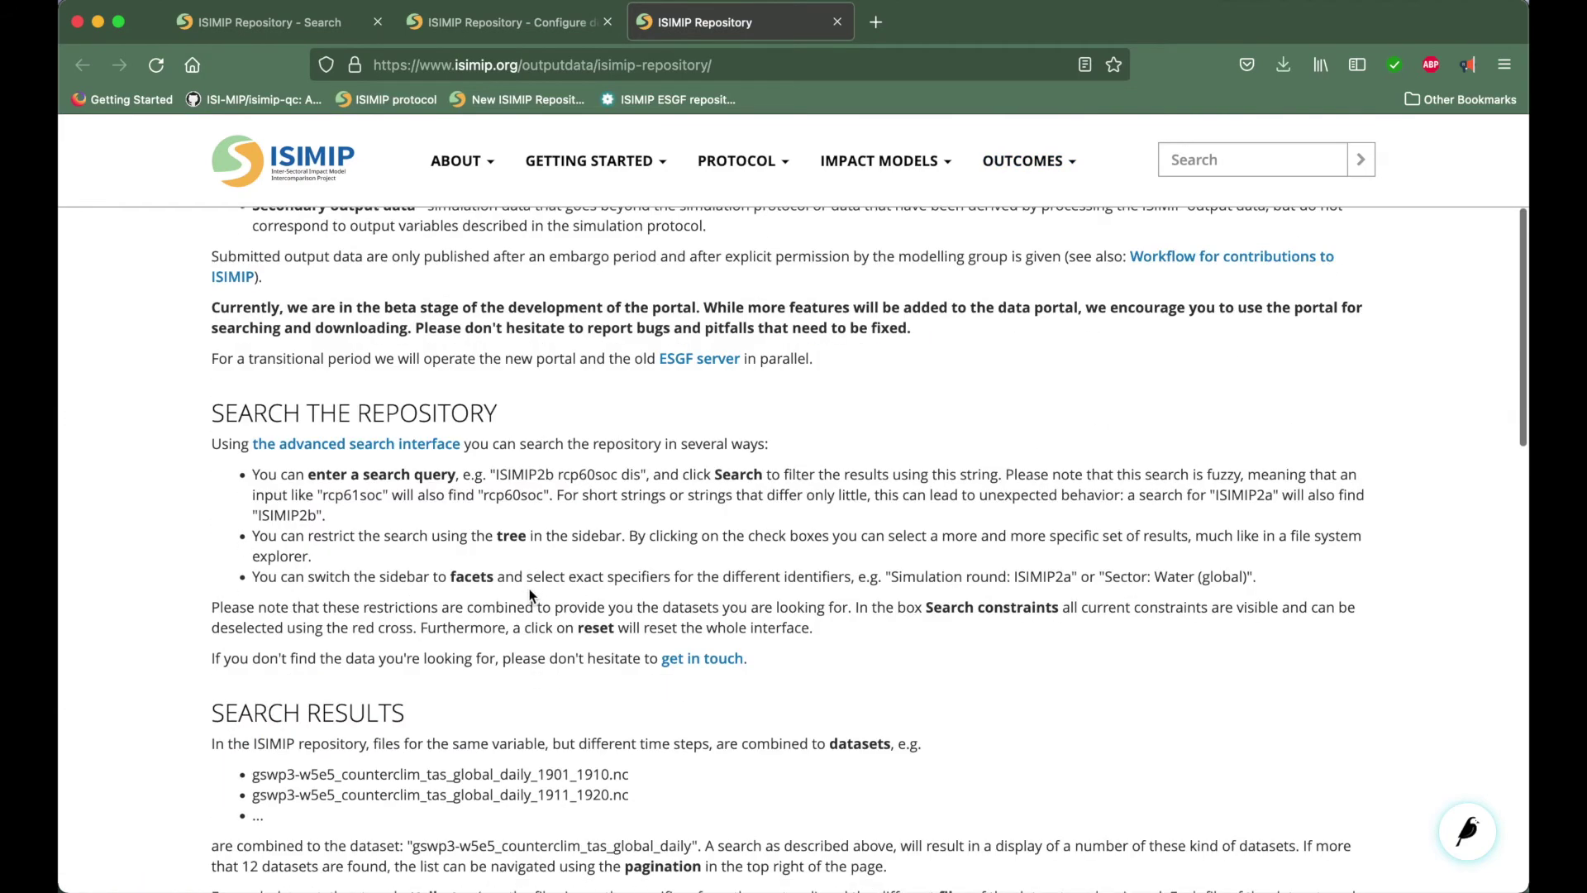
scroll(529, 589, down, 6)
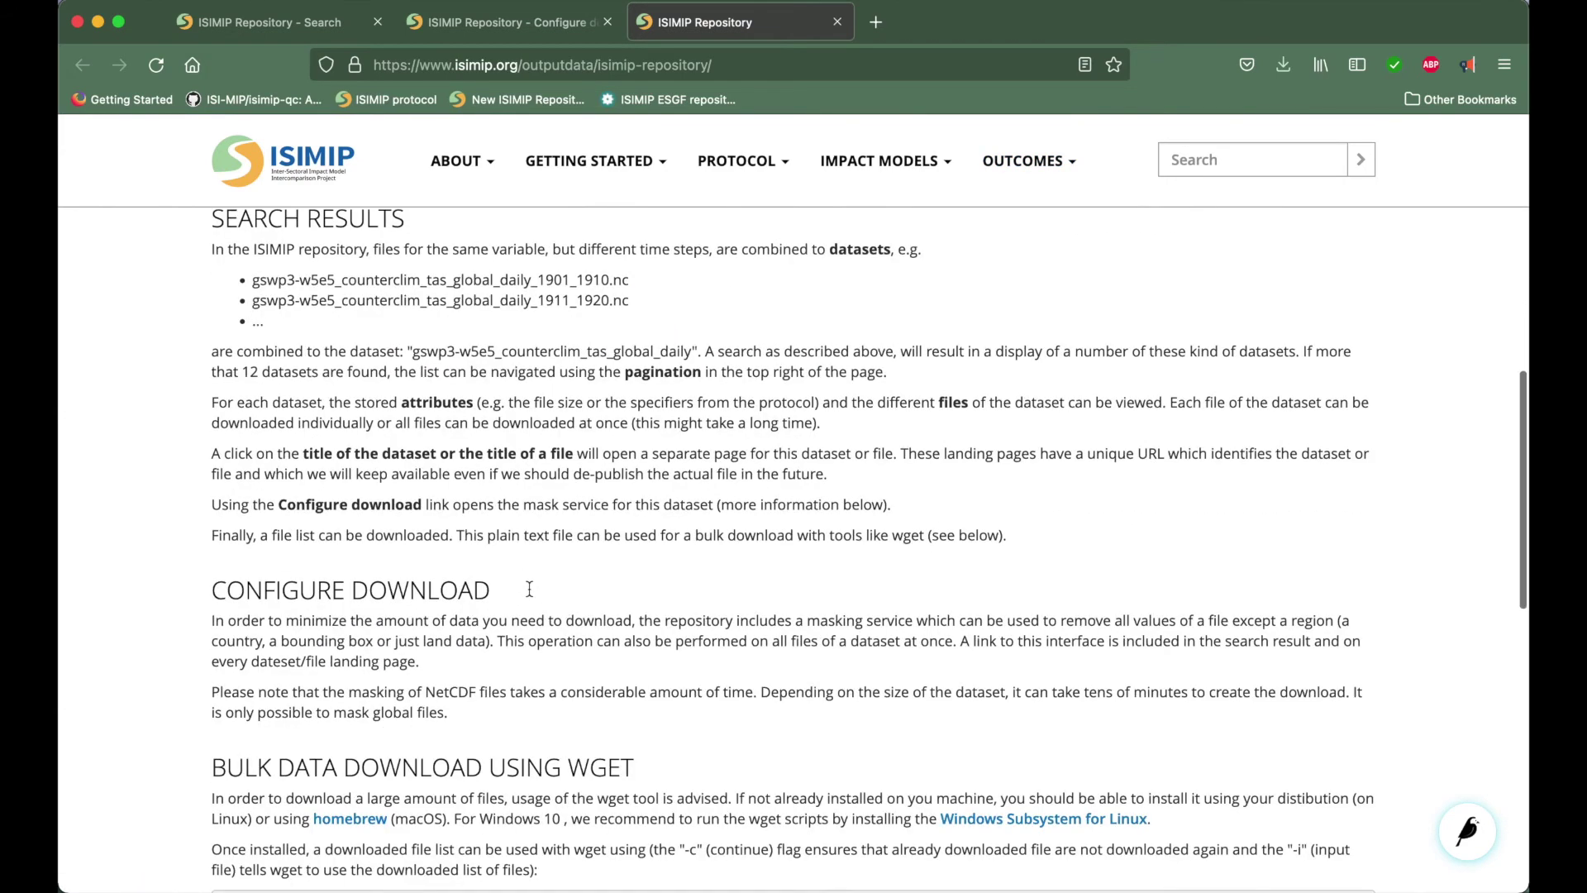
scroll(530, 592, down, 5)
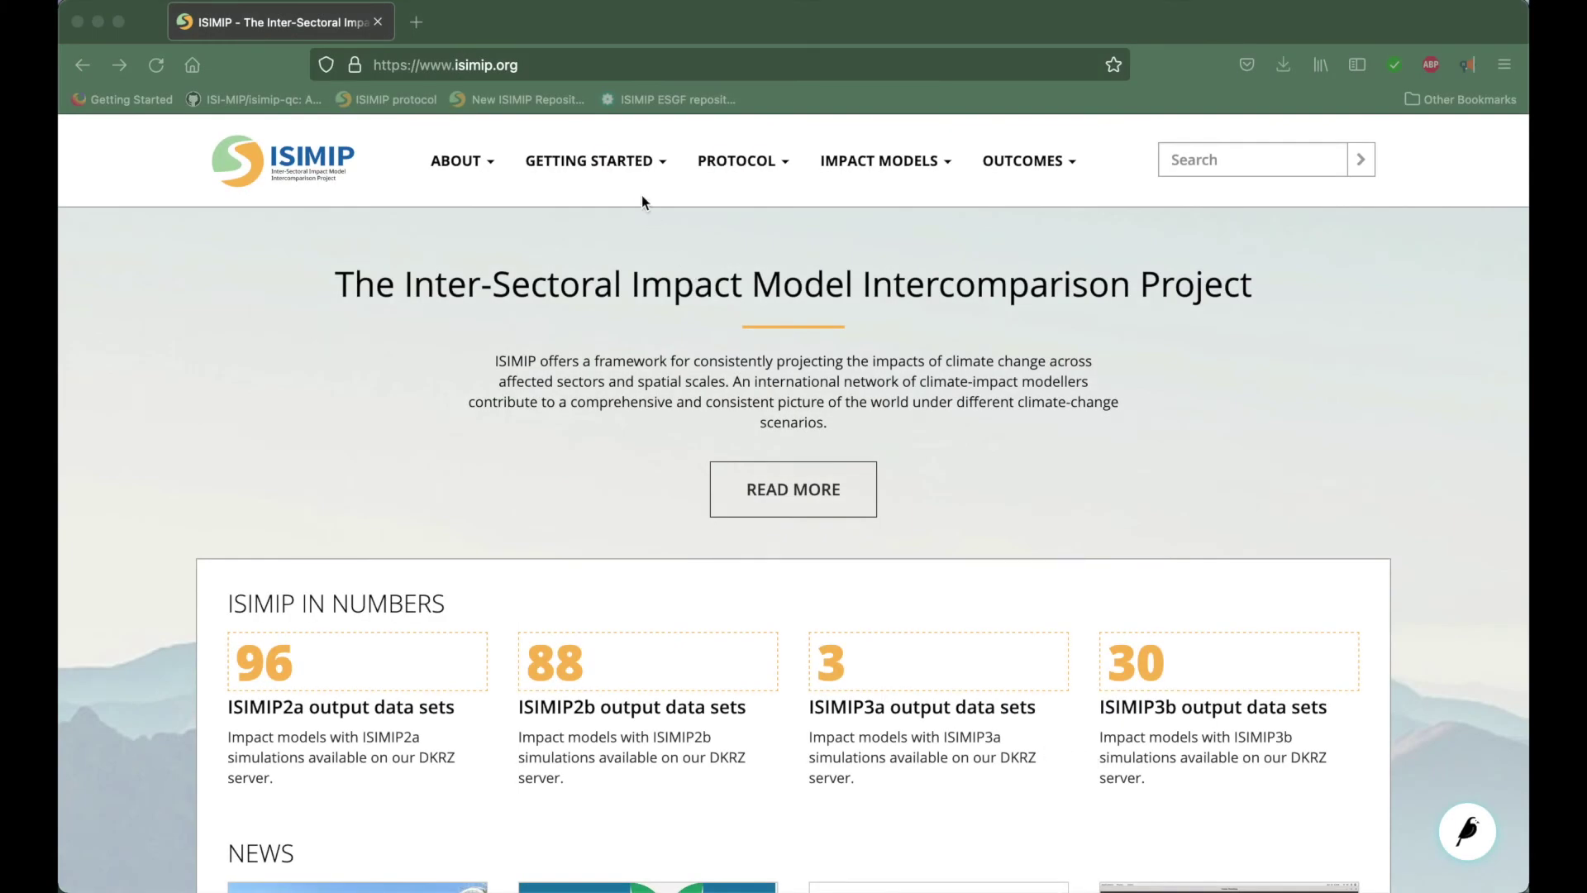
- Read the ISIMIP terms of use for publicly available data after the embargo period
click(639, 165)
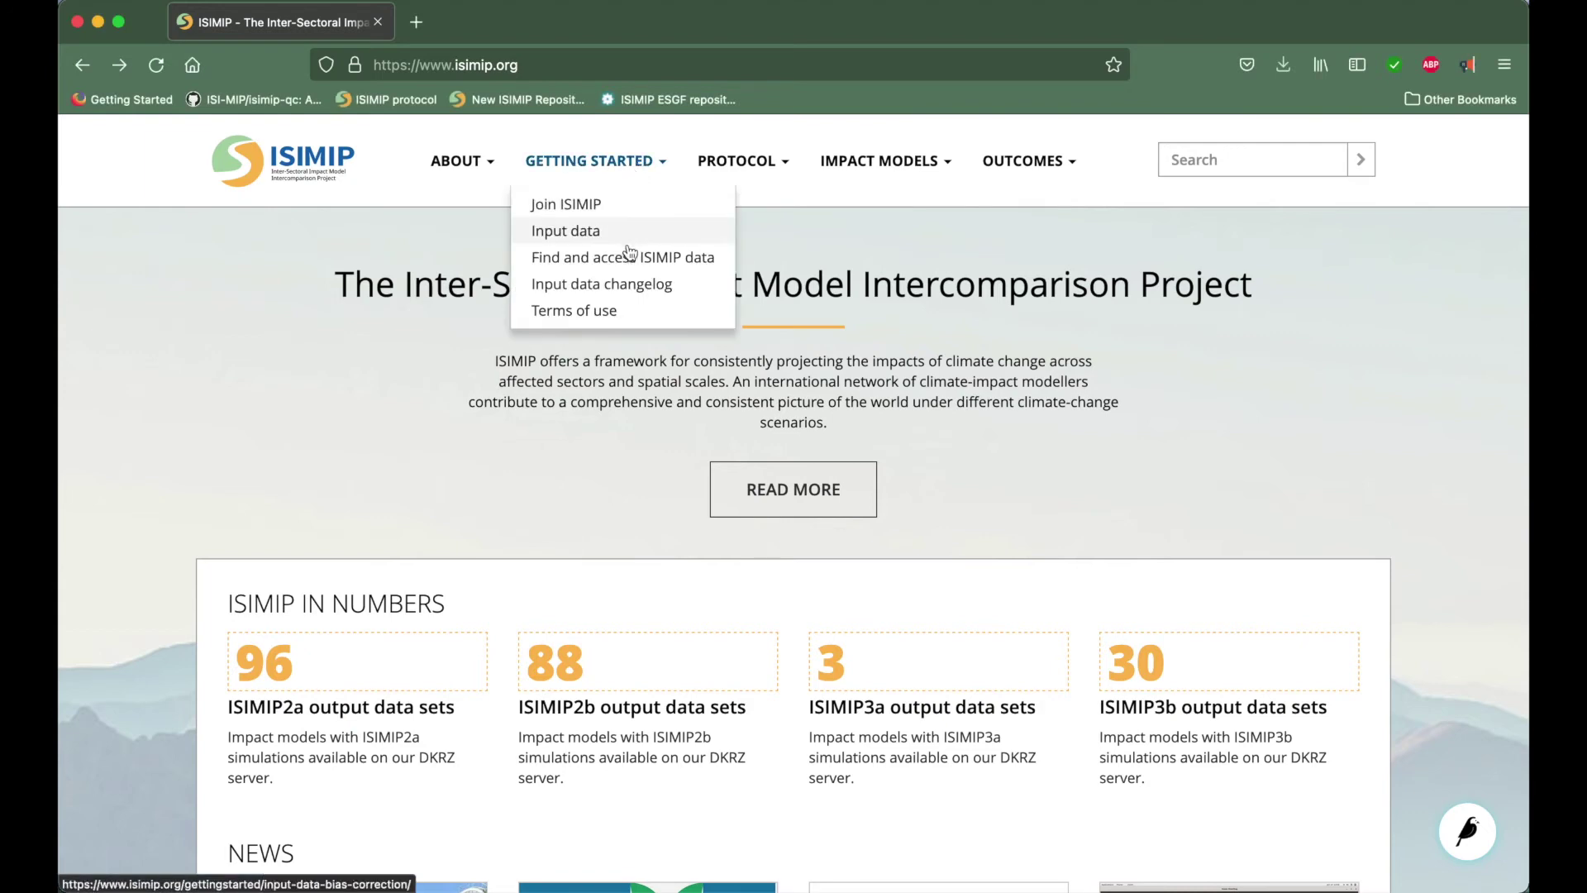
click(616, 312)
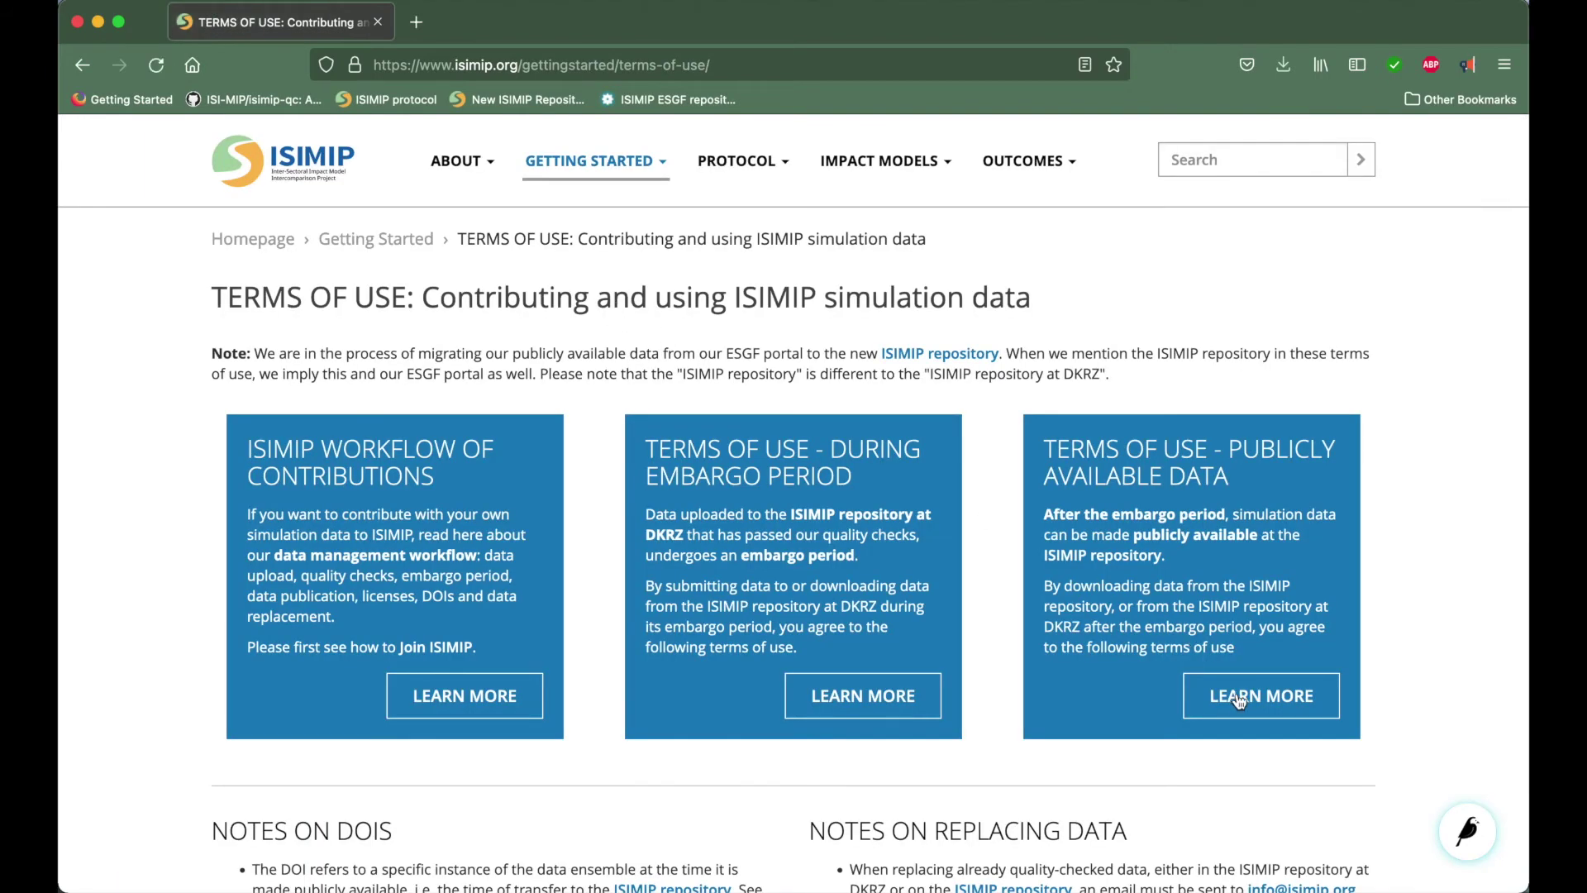
click(1238, 698)
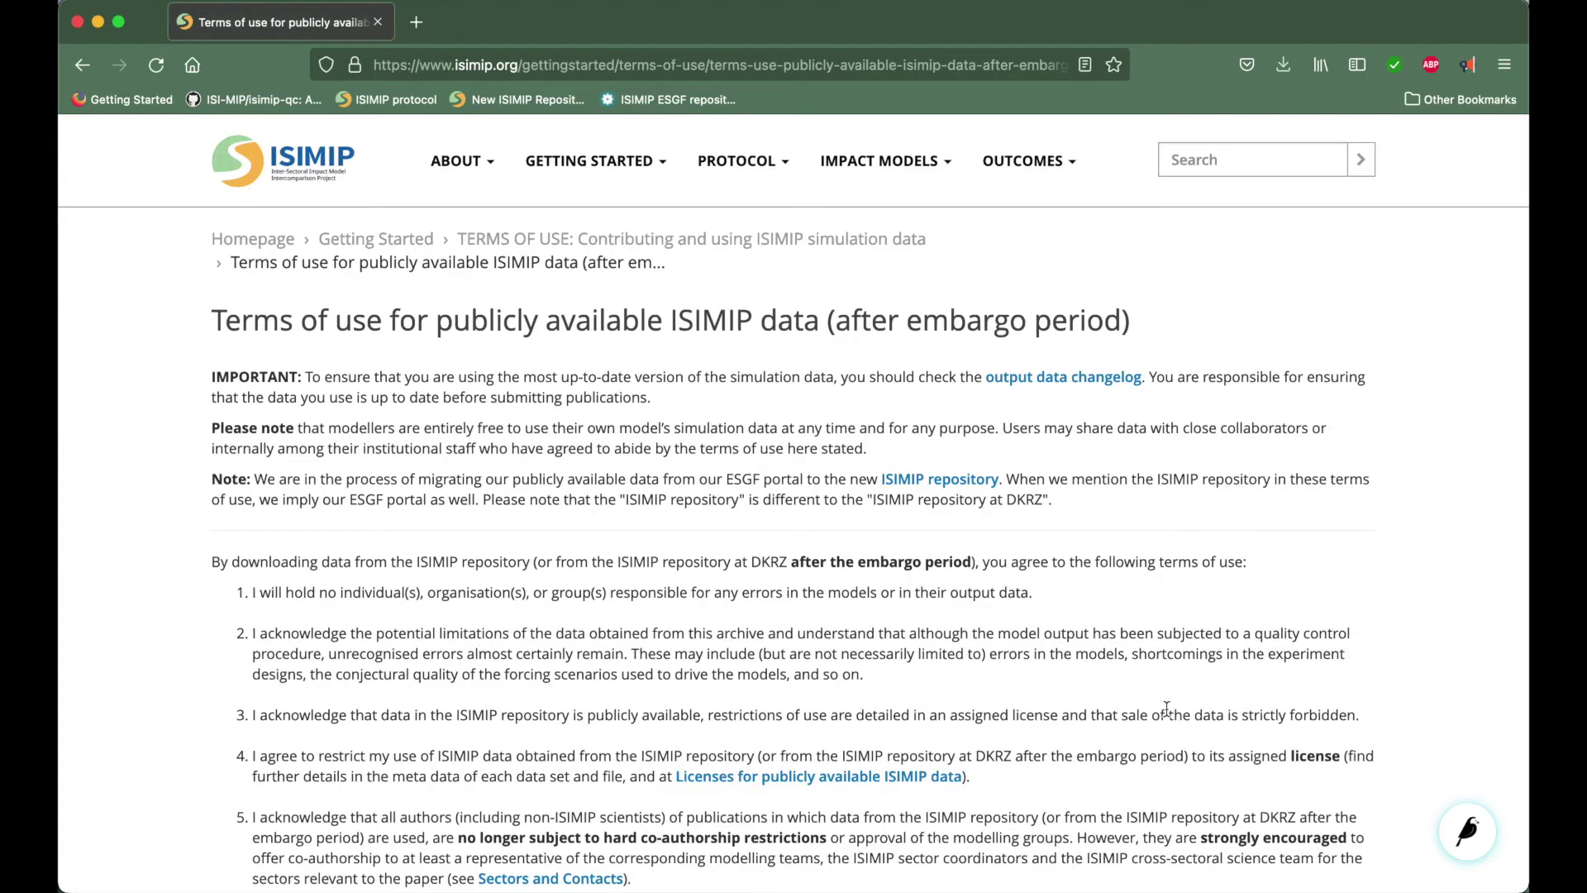
scroll(1106, 716, down, 3)
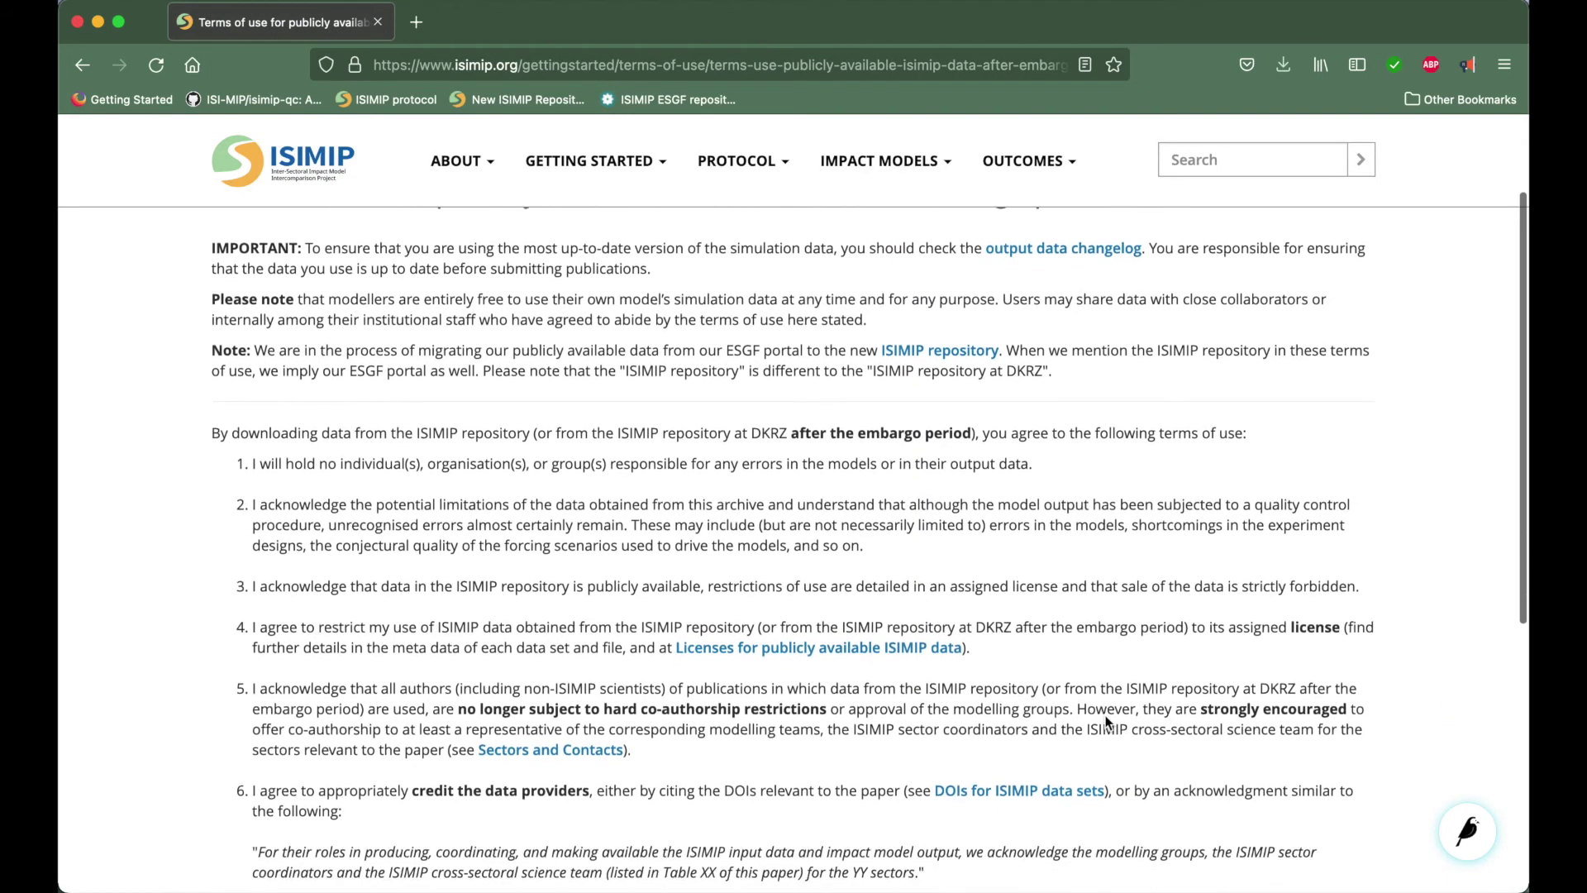
scroll(1106, 722, down, 4)
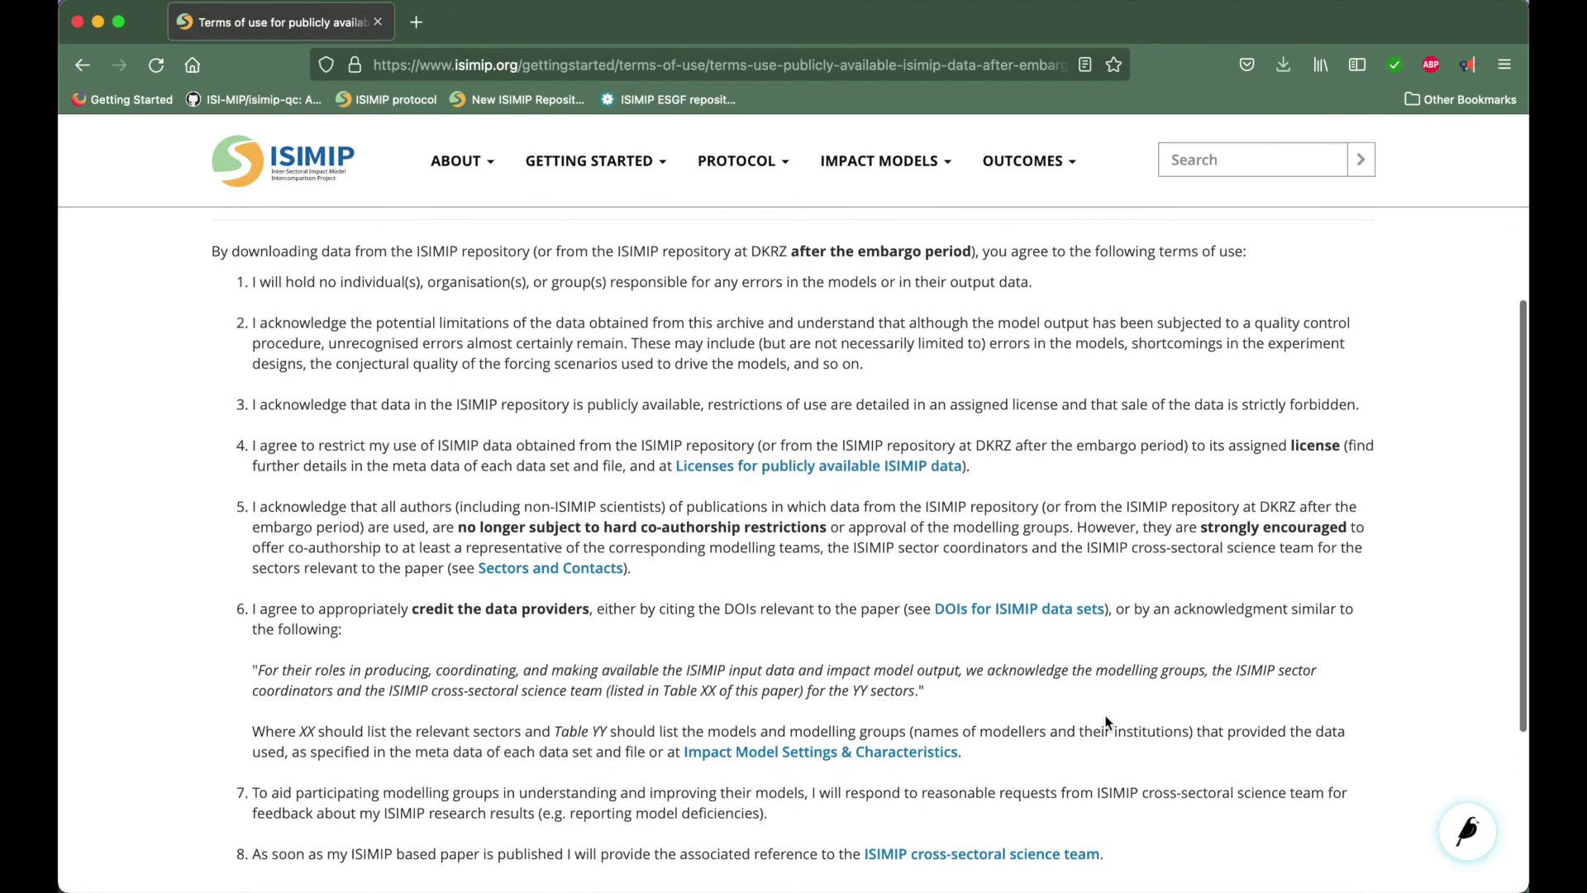
scroll(1106, 722, down, 1)
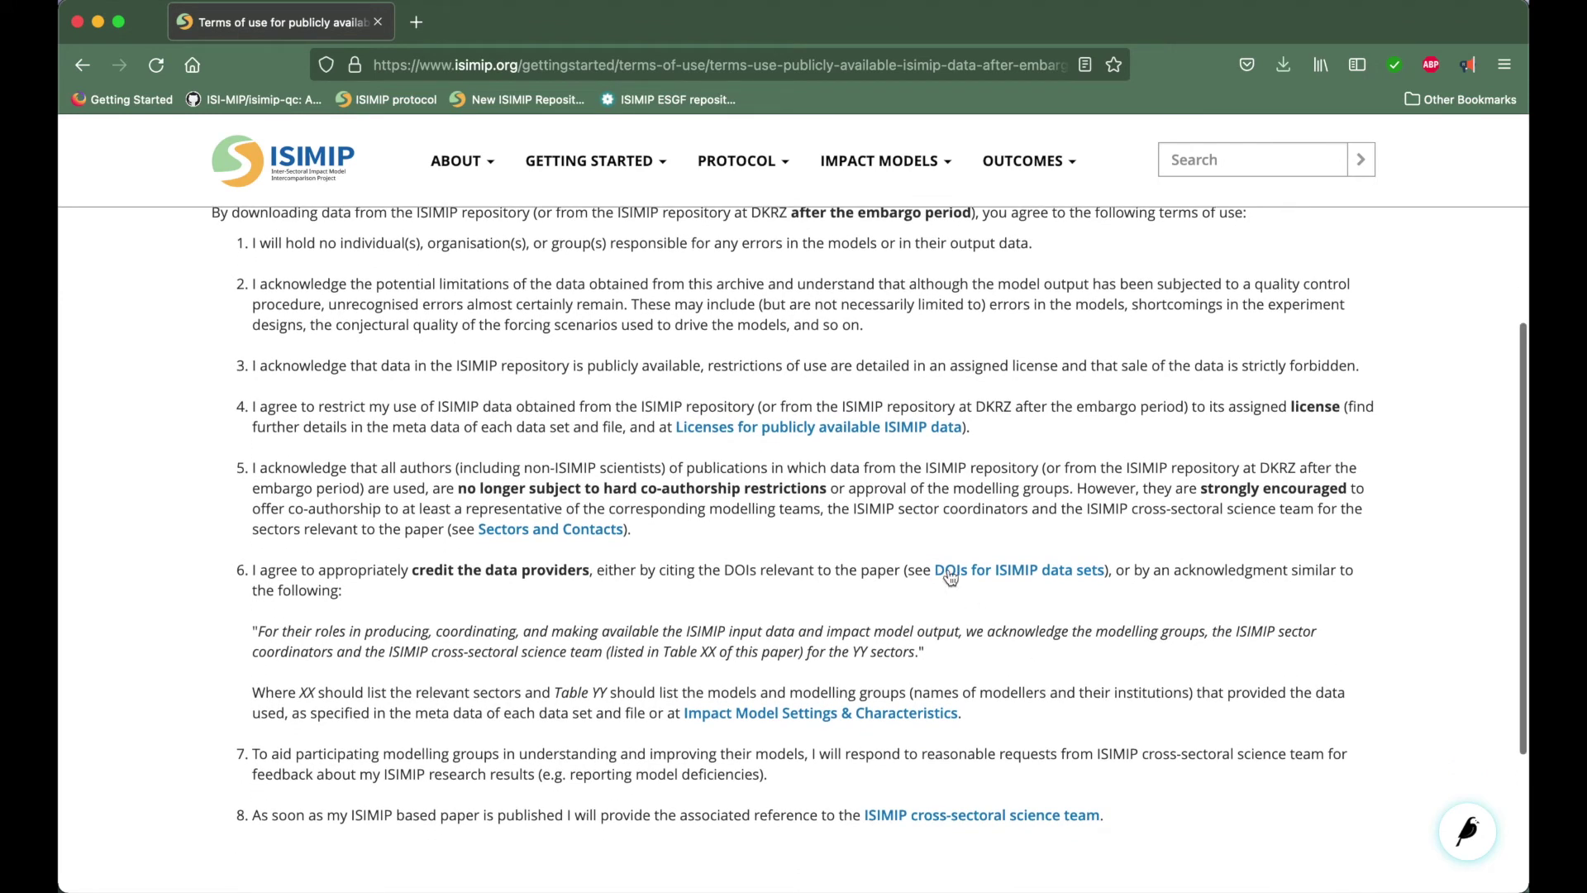
- Review the licence table for publicly available ISIMIP data and open the CC0 licence
click(893, 435)
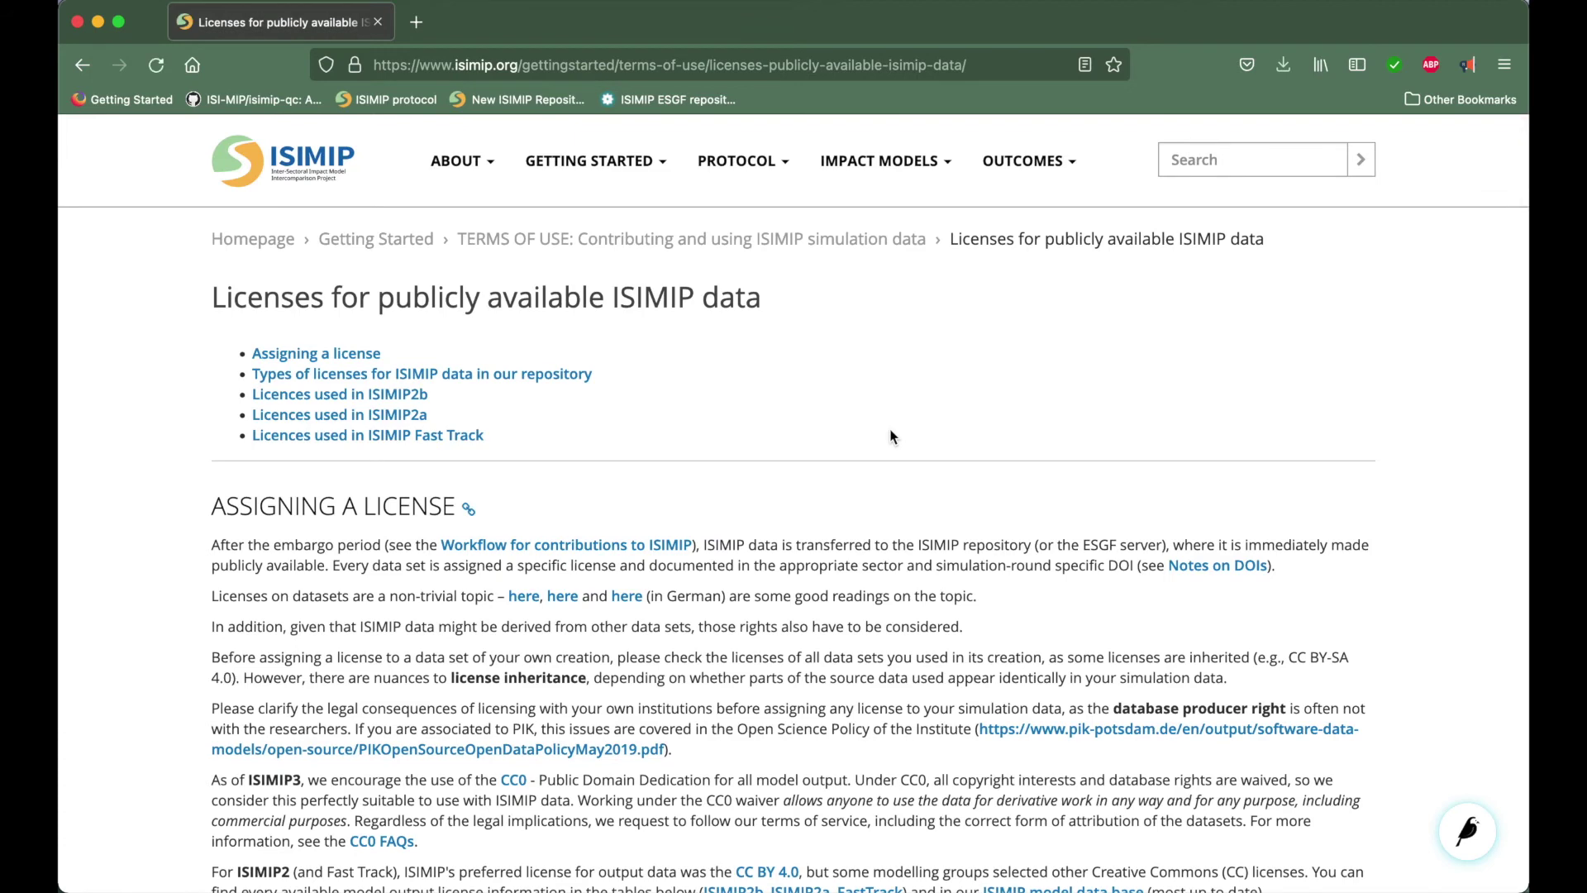
scroll(891, 435, down, 5)
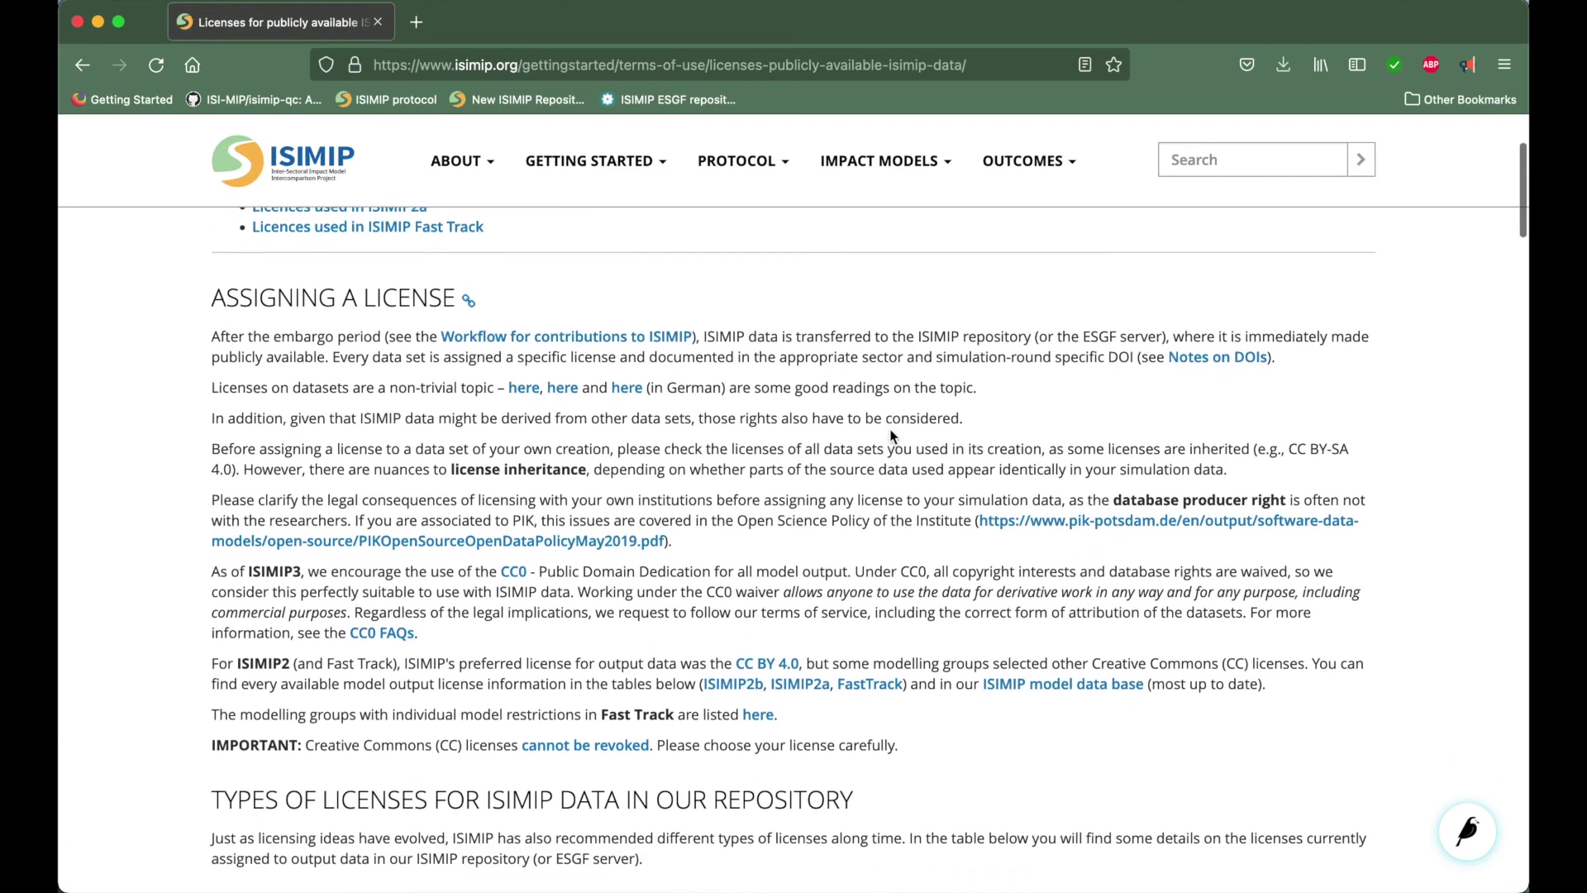
scroll(891, 435, down, 5)
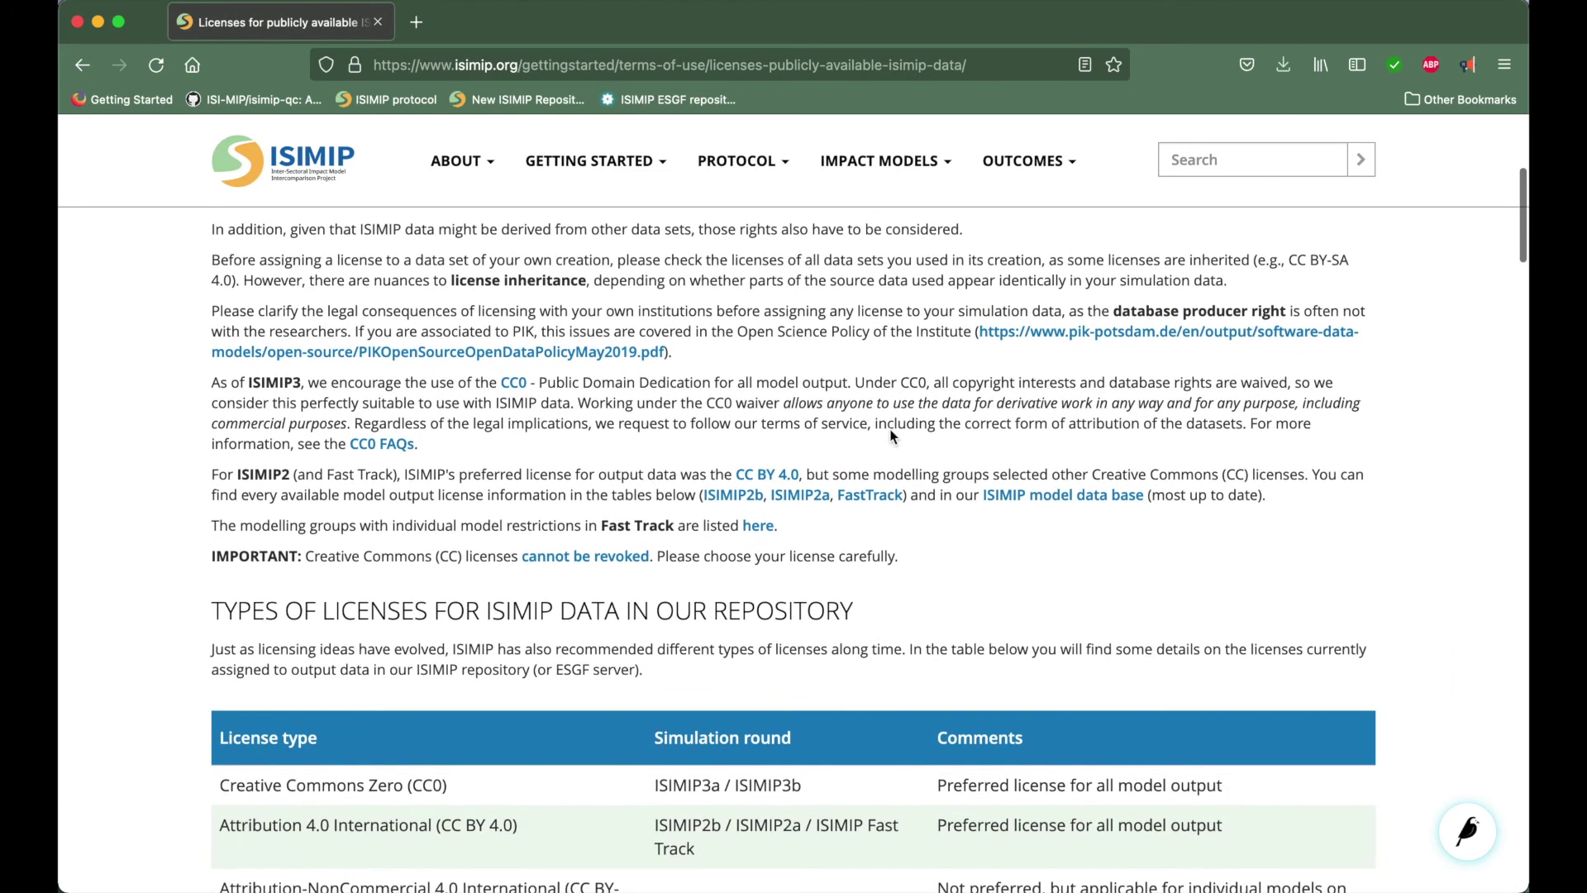
scroll(891, 435, down, 4)
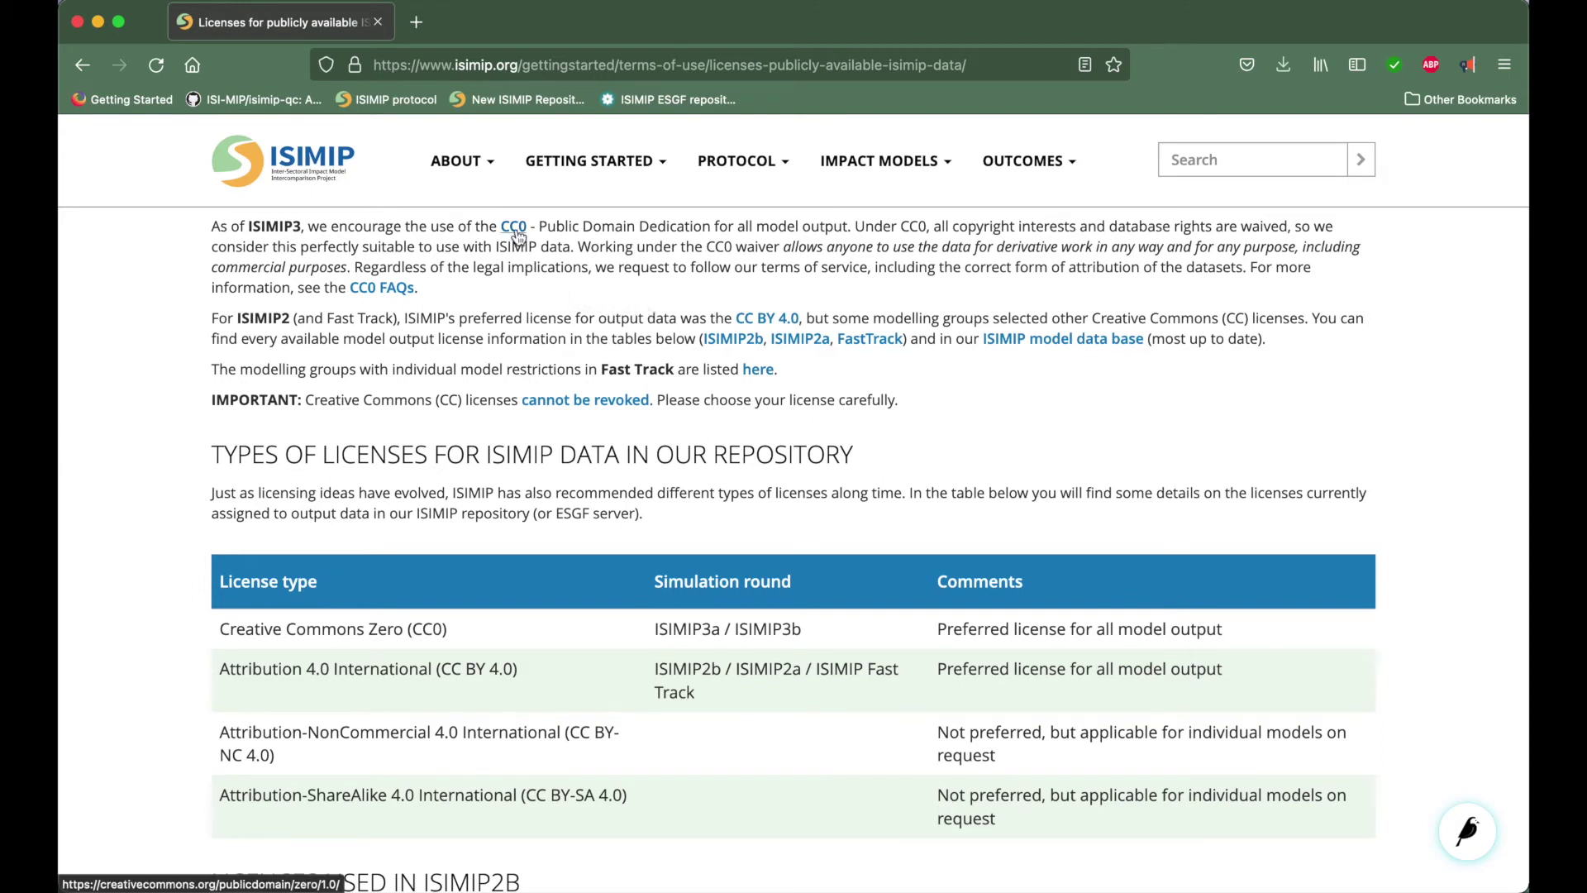
click(514, 228)
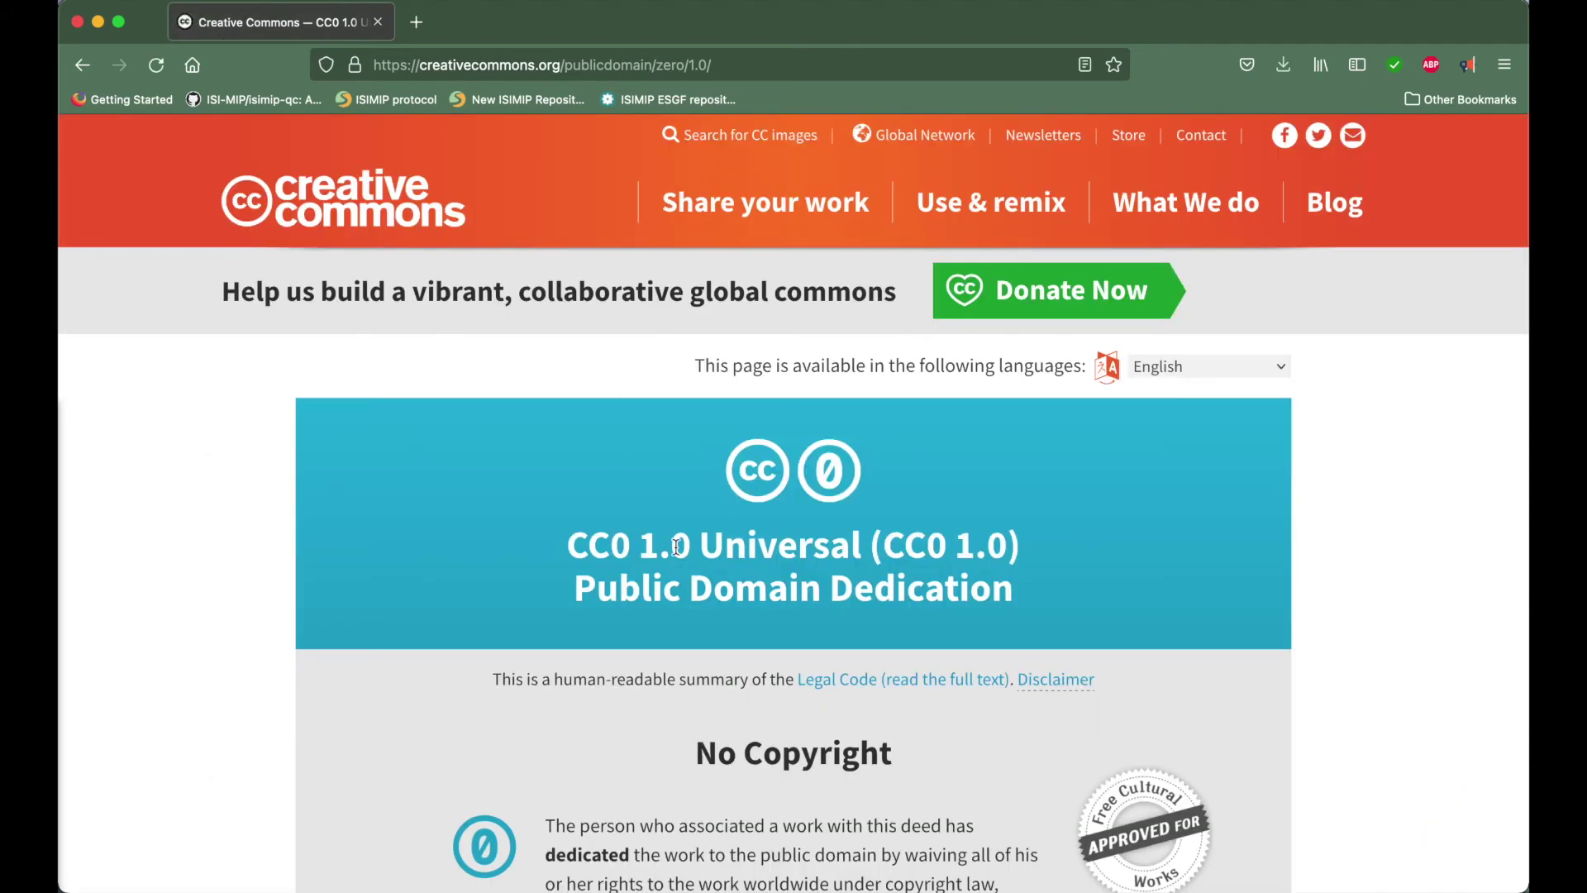
- Read the CC0 1.0 deed down to Other Information, closing the donation popup
scroll(676, 548, down, 3)
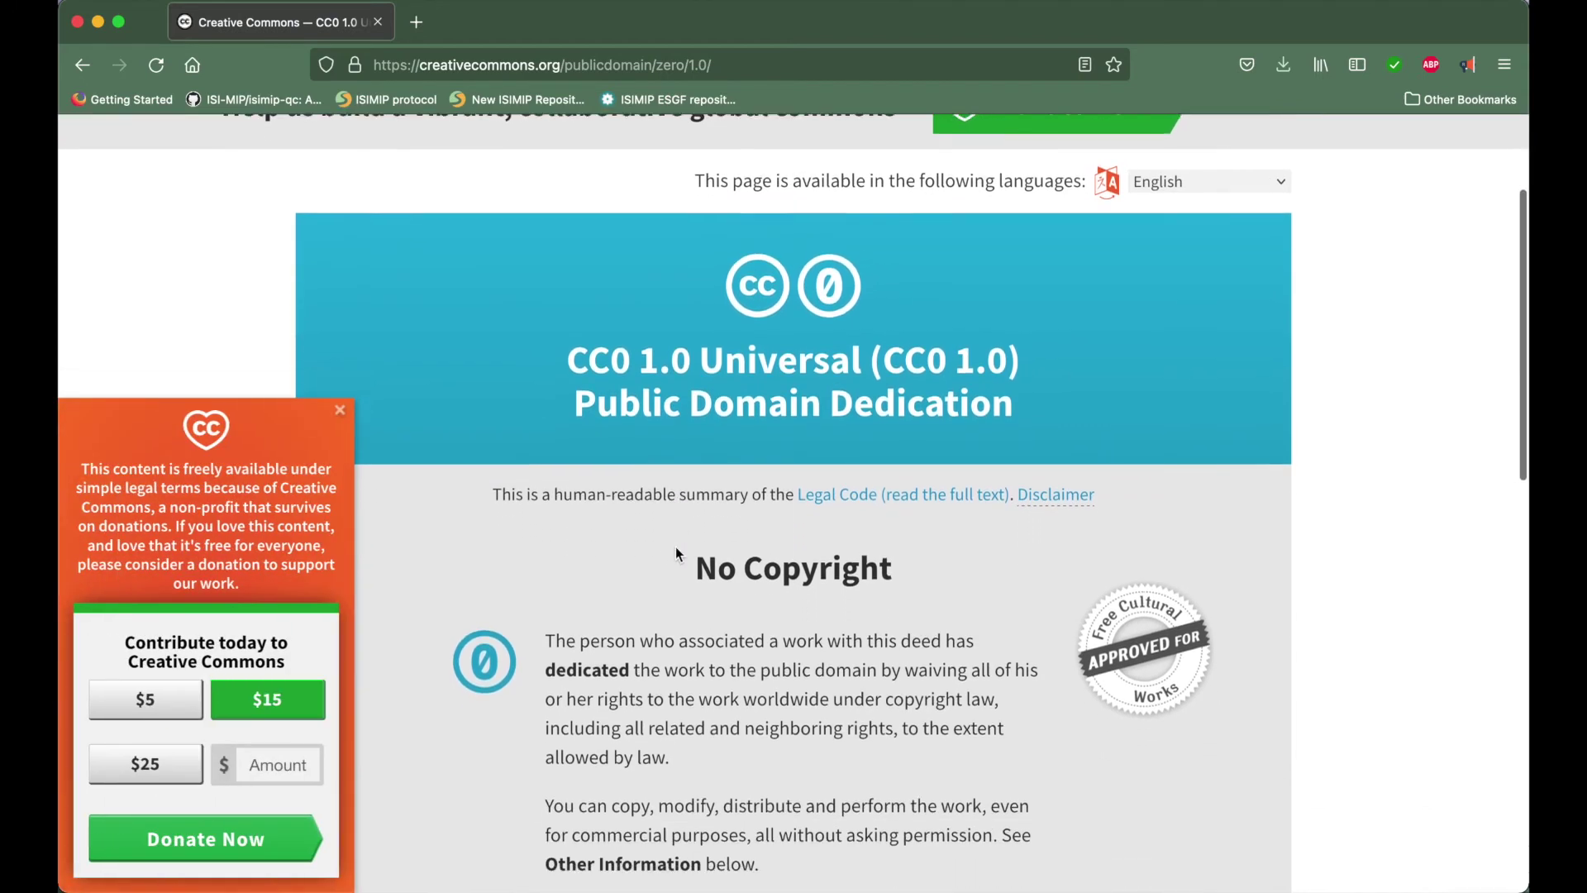
scroll(676, 553, down, 2)
scroll(676, 554, down, 2)
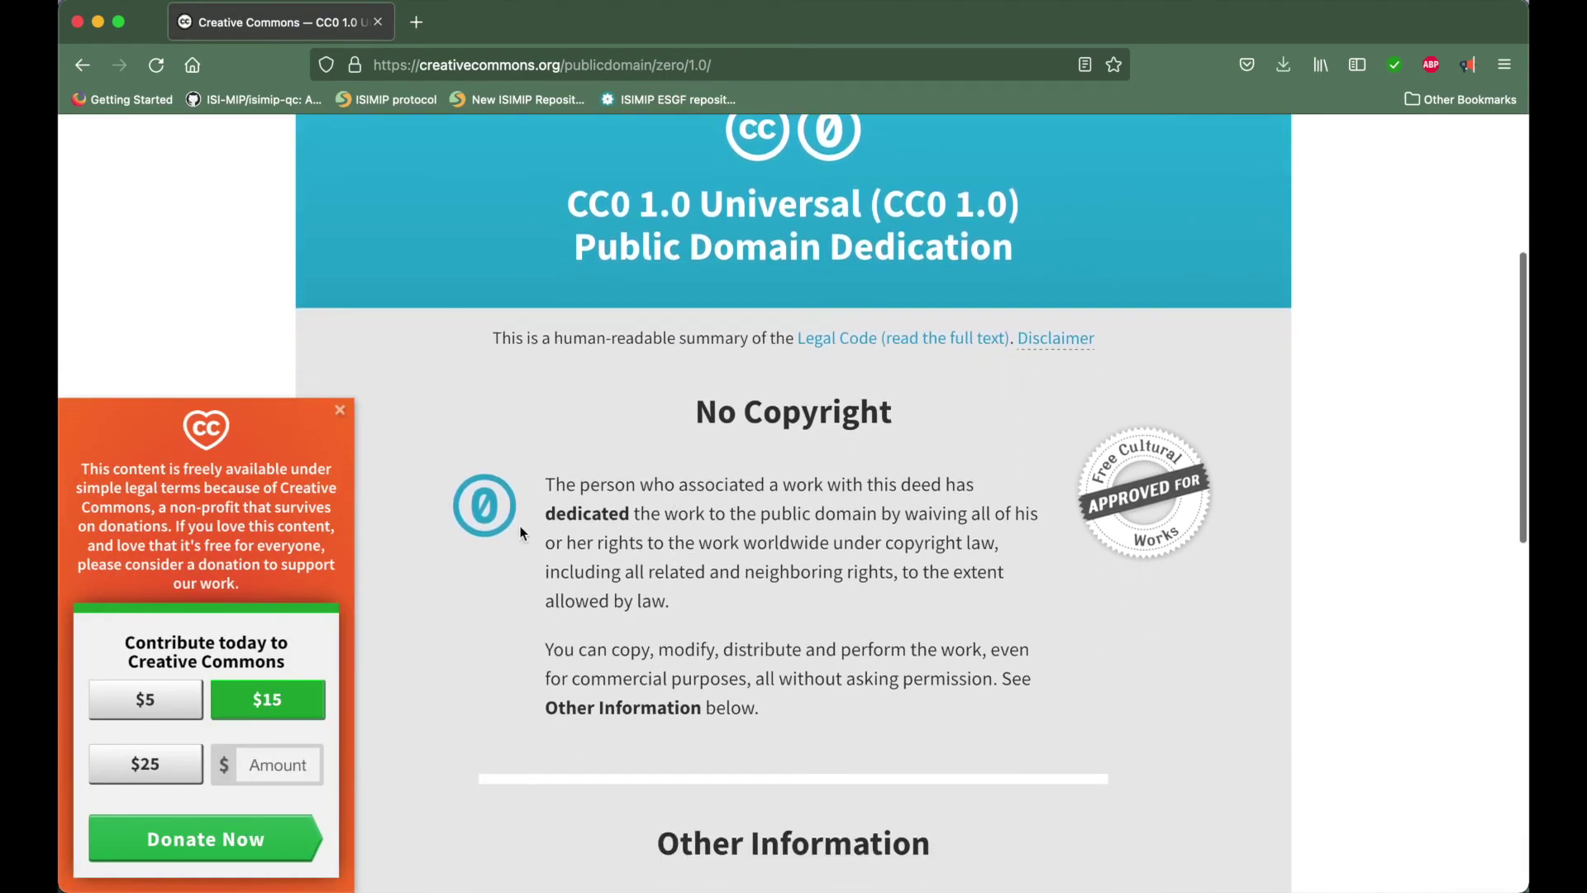
click(343, 408)
scroll(346, 413, down, 1)
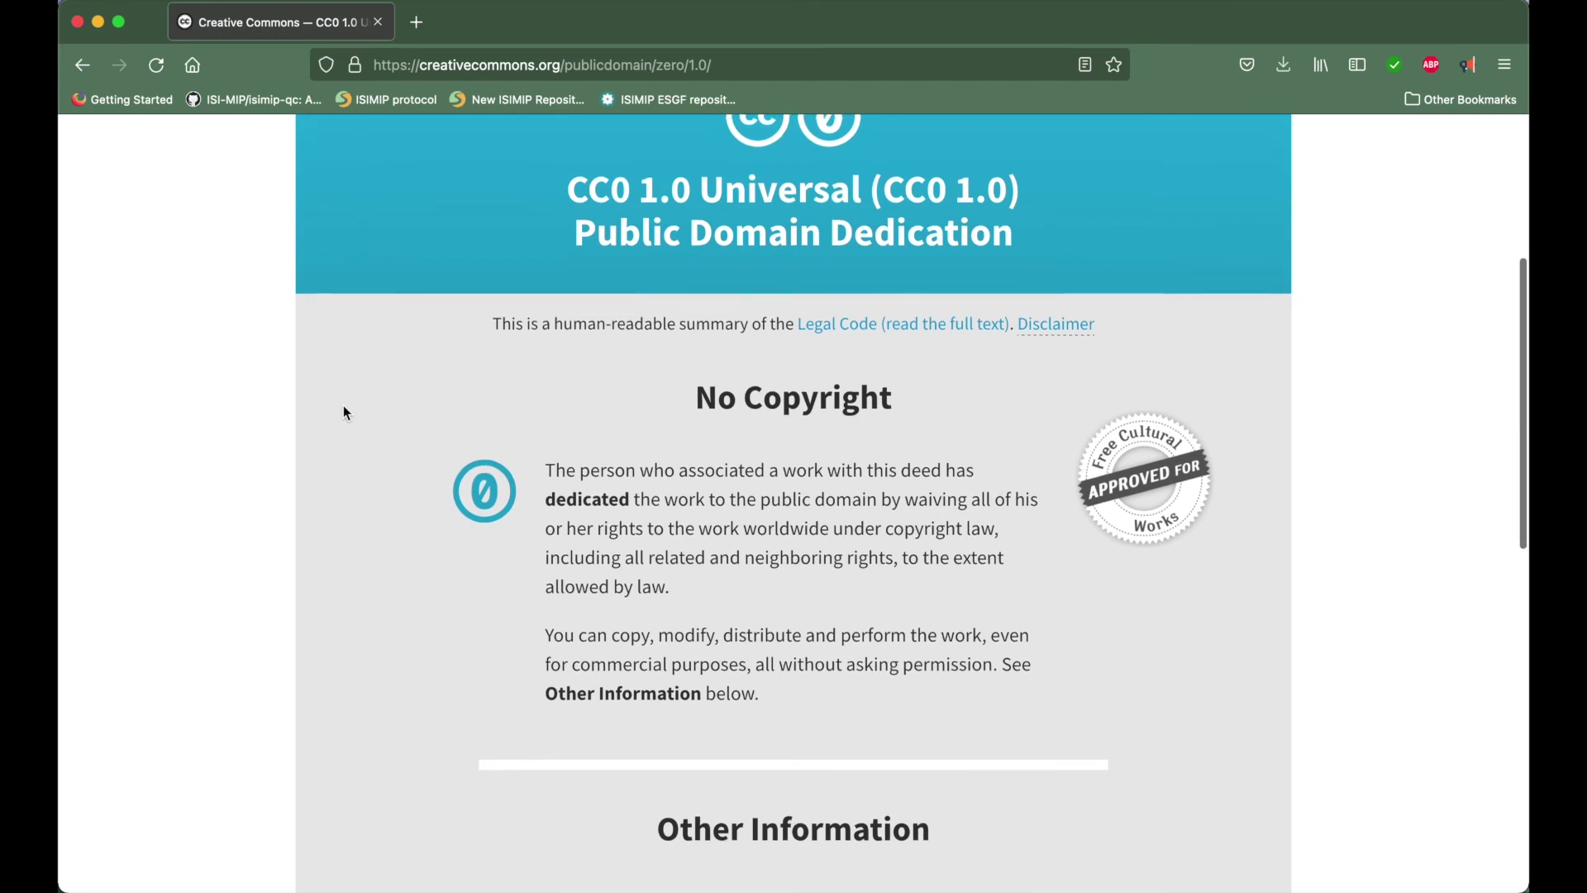
scroll(345, 412, down, 2)
scroll(346, 413, down, 2)
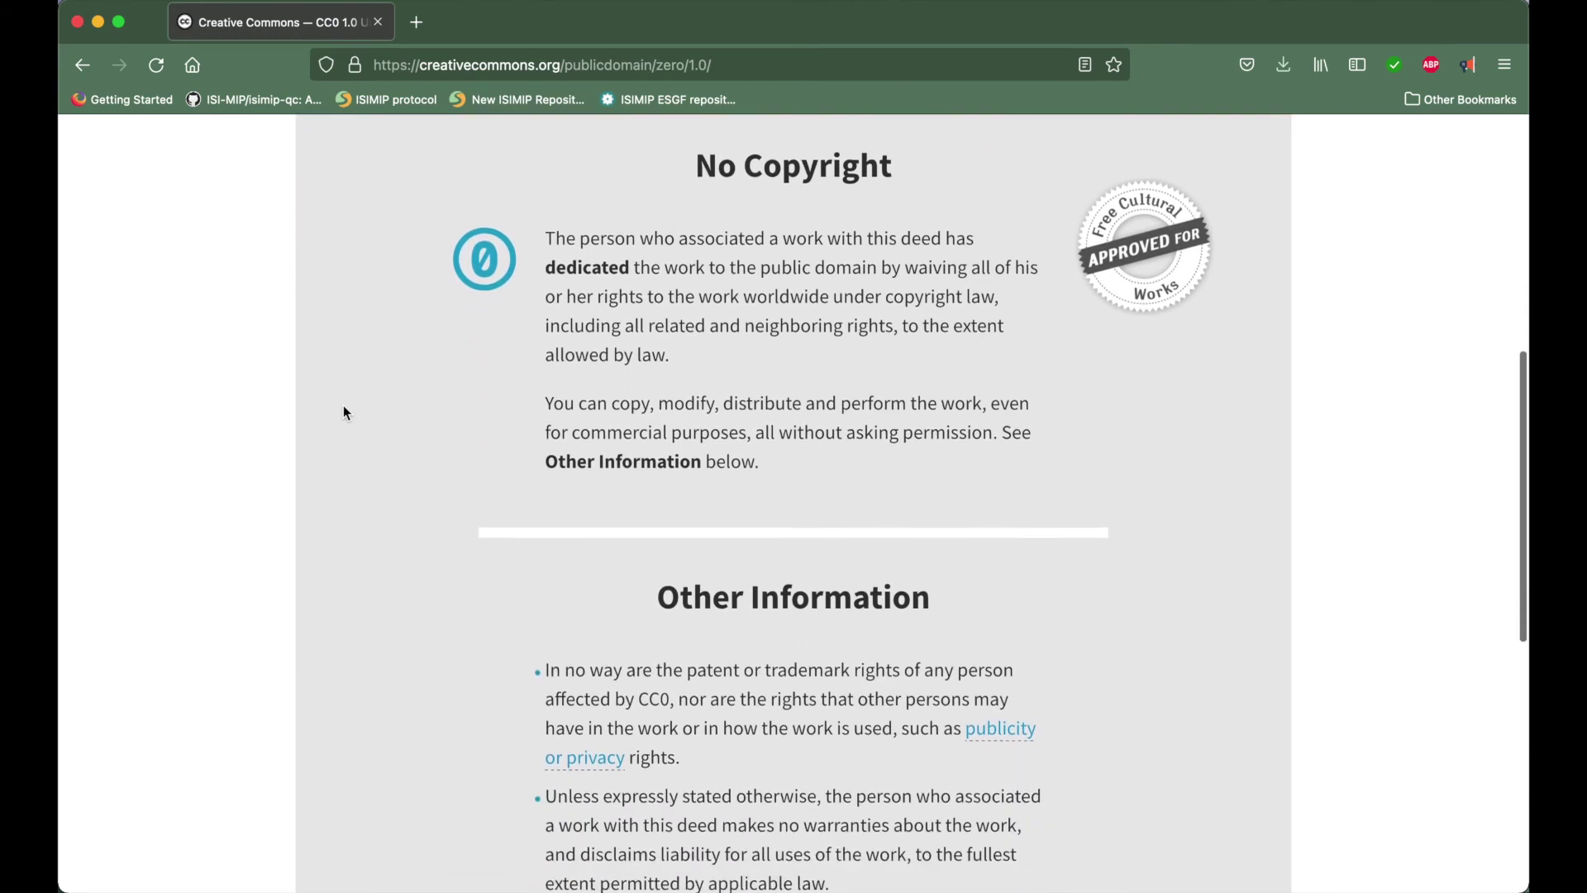
scroll(346, 412, down, 2)
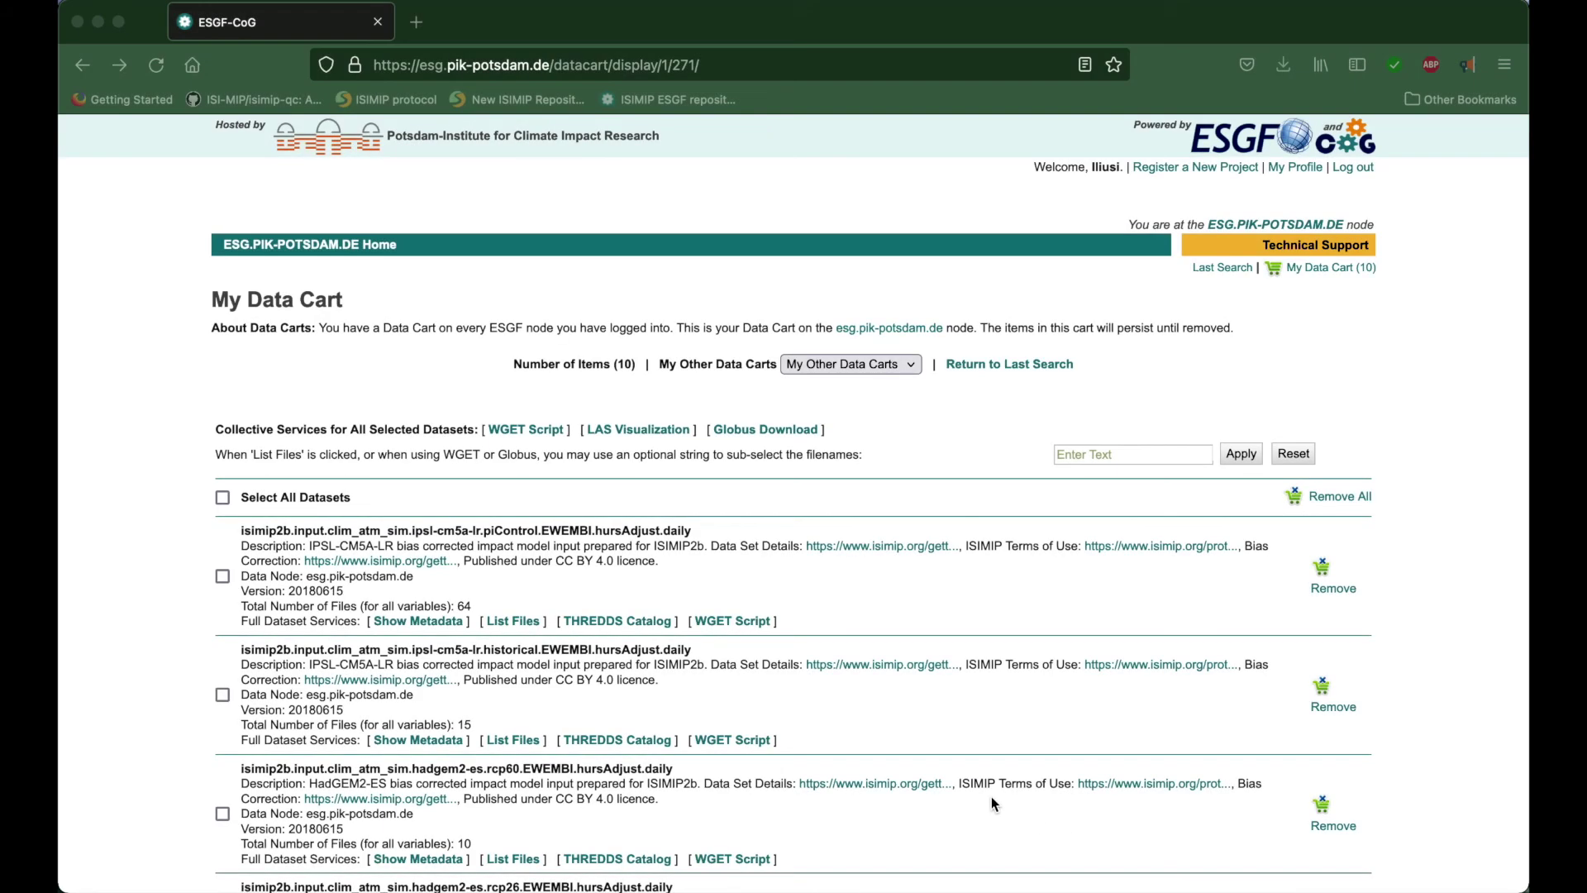
- Highlight the first cart dataset's 'Published under CC BY 4.0 licence' note, then visit the ESG.PIK-POTSDAM.DE node
click(285, 544)
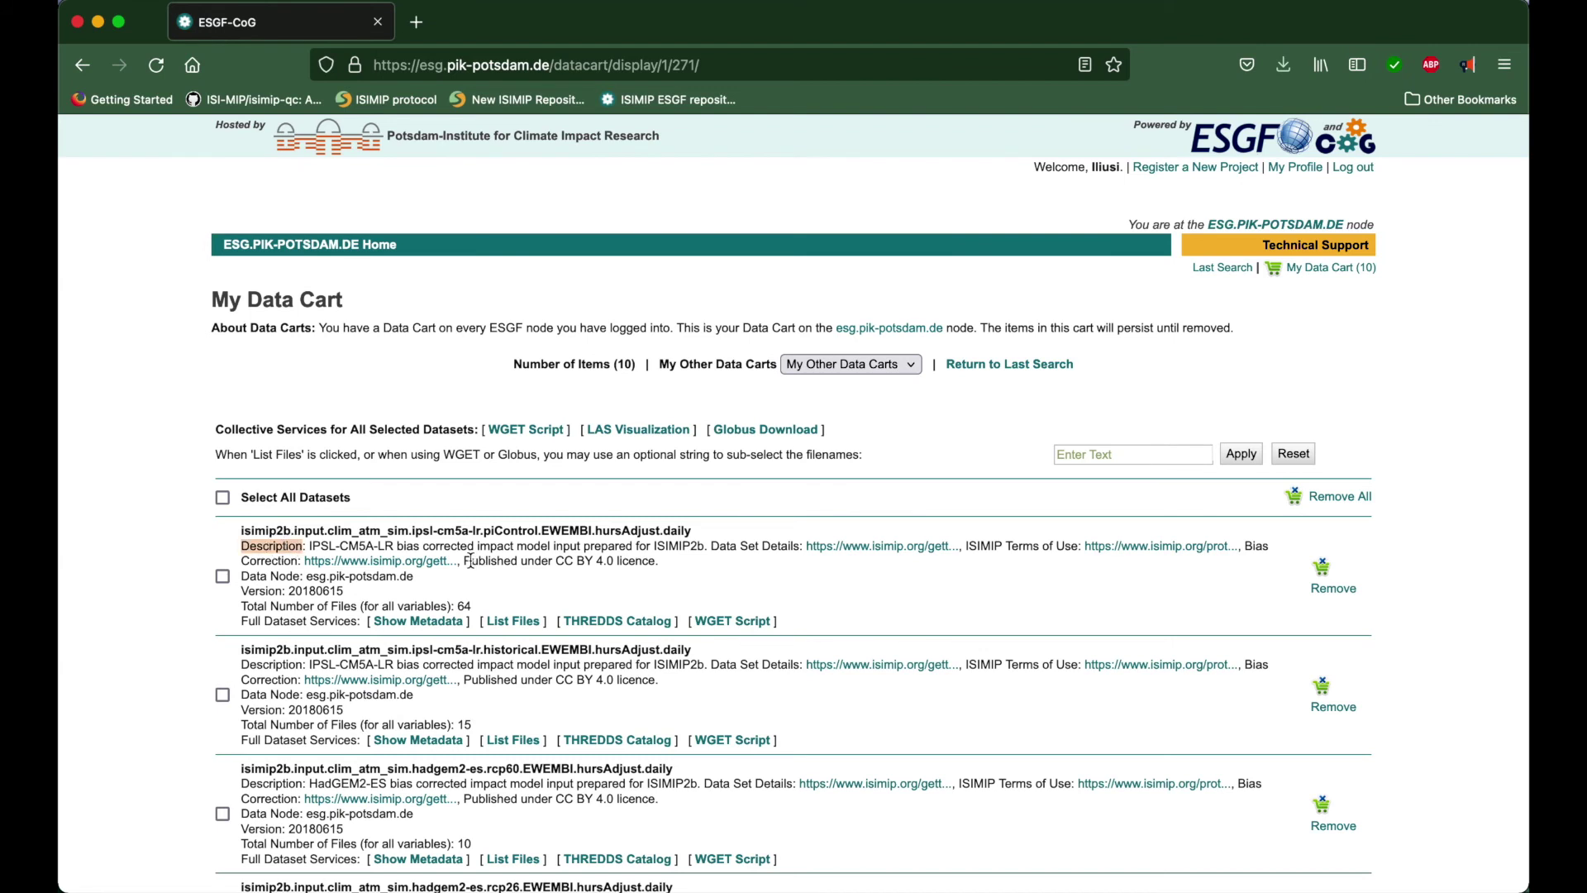
drag(463, 561, 648, 561)
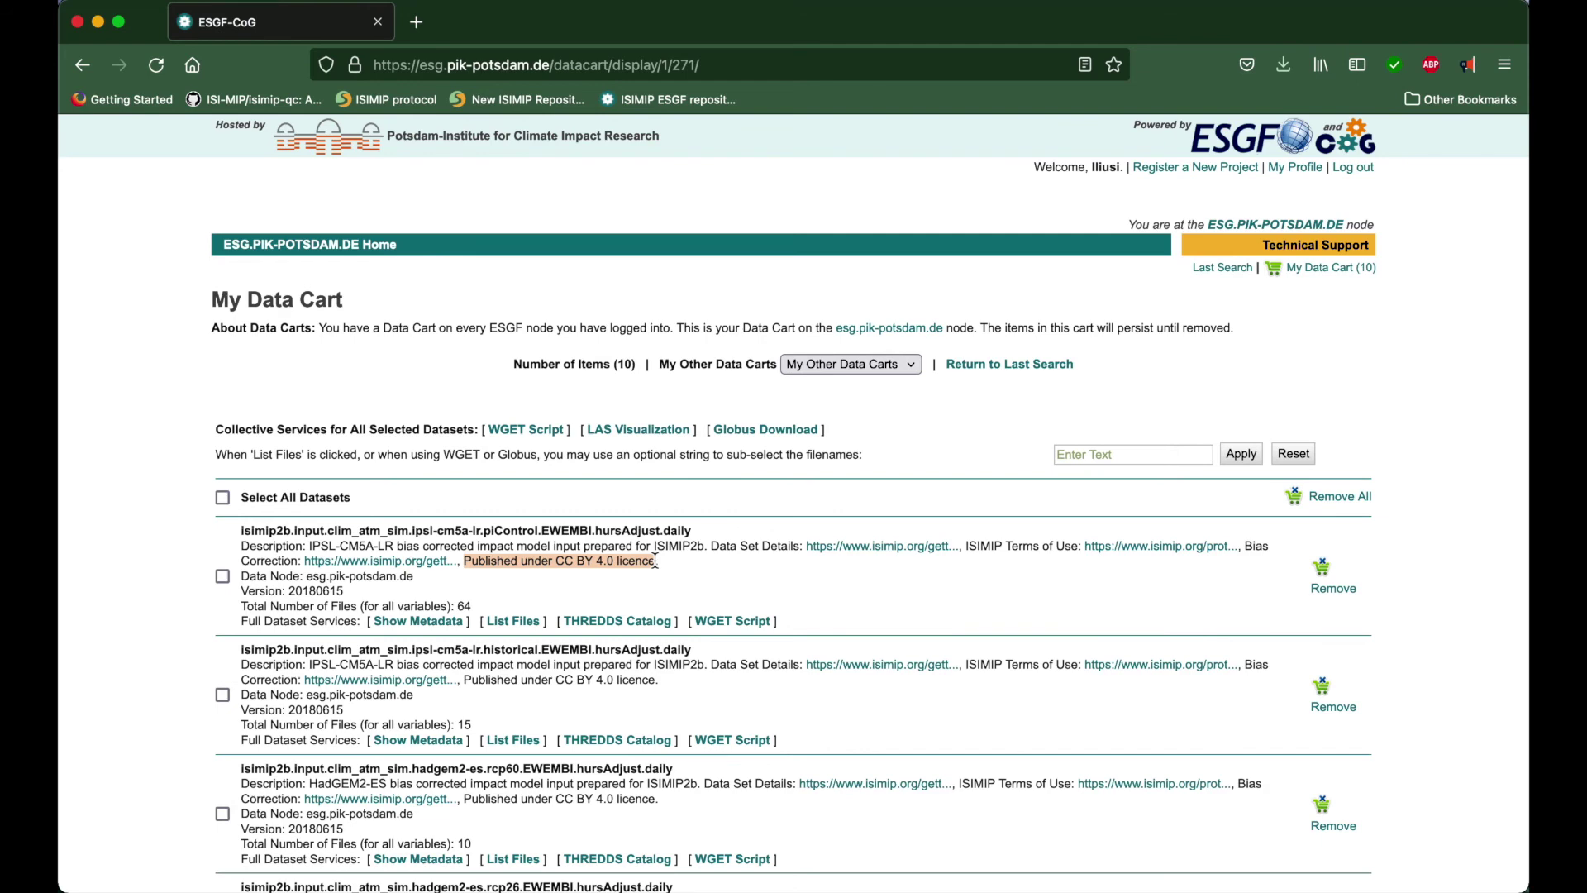
click(1260, 227)
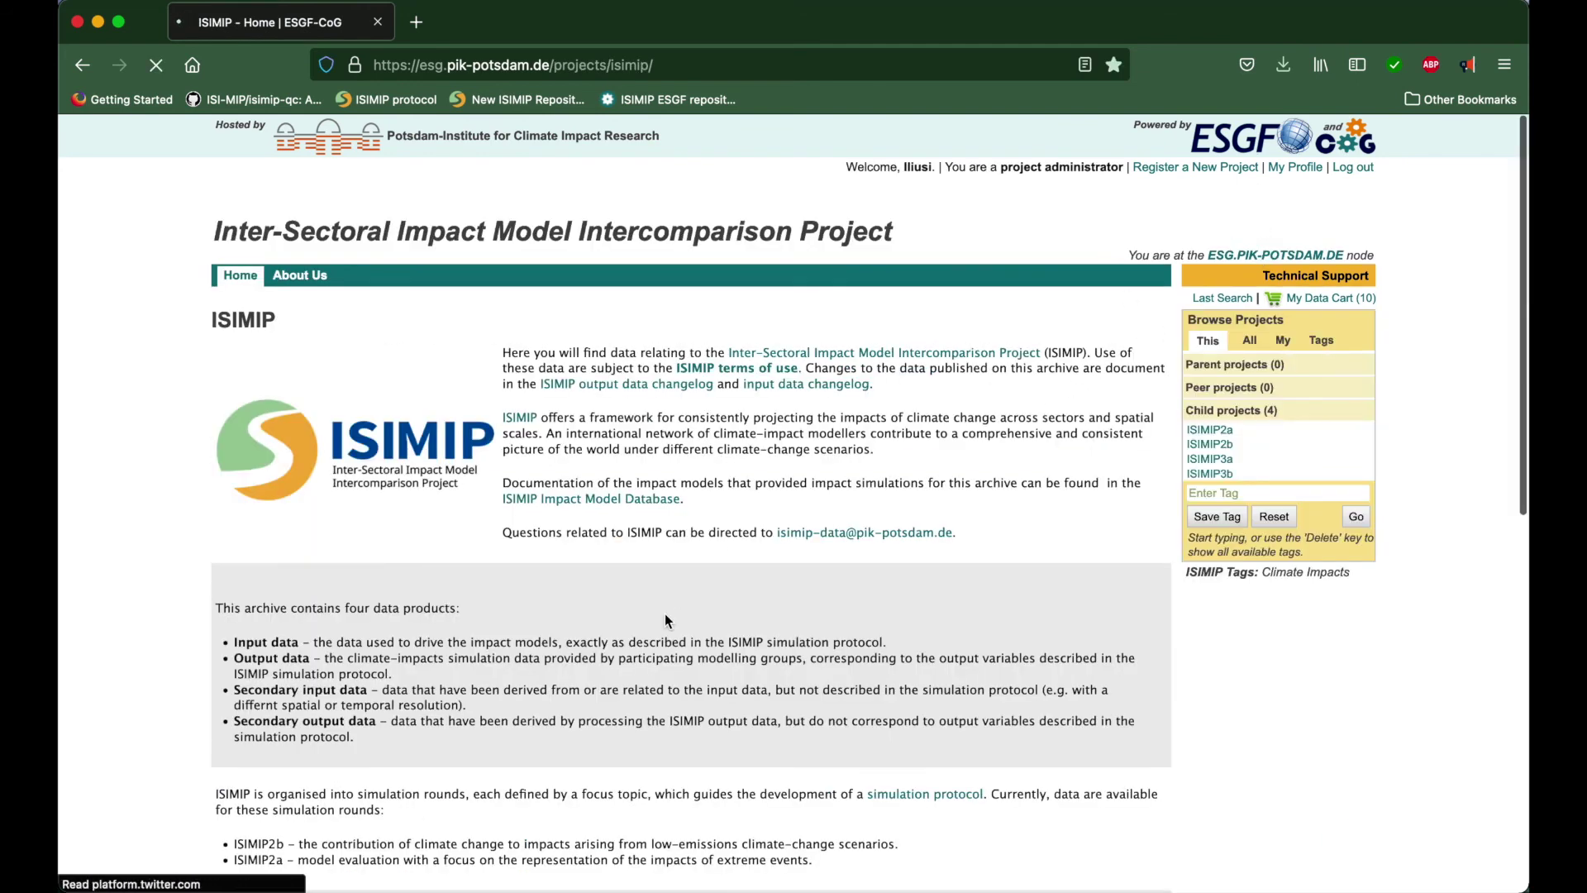
- Highlight step 2, 'Join the ISIMIP groups', among the ISIMIP page's download prerequisites
scroll(664, 613, down, 3)
scroll(664, 613, down, 4)
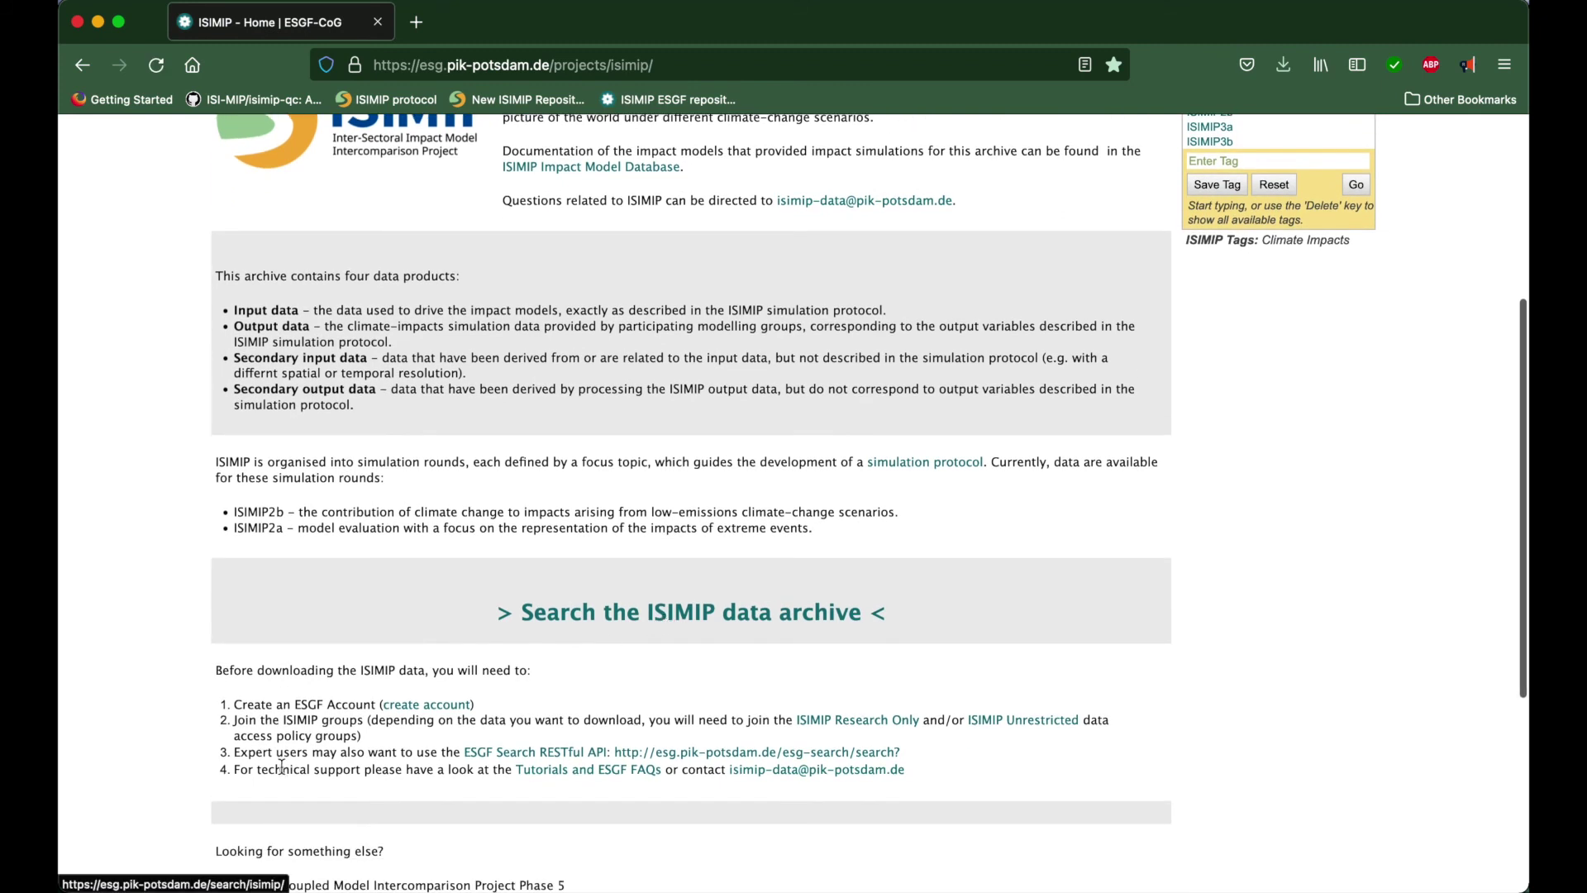
drag(233, 722, 368, 735)
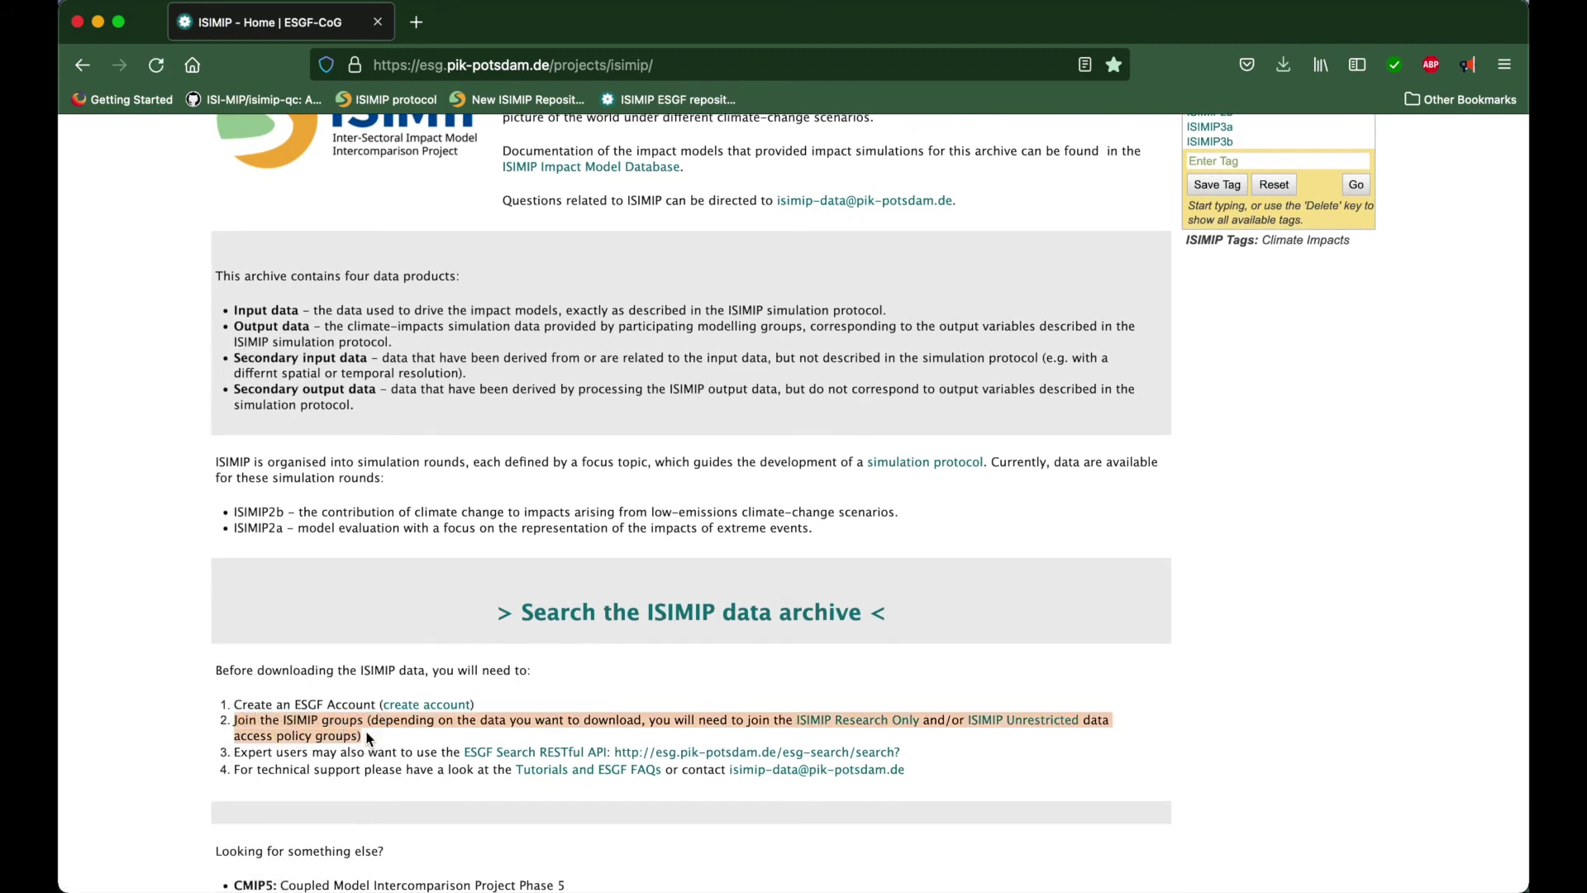